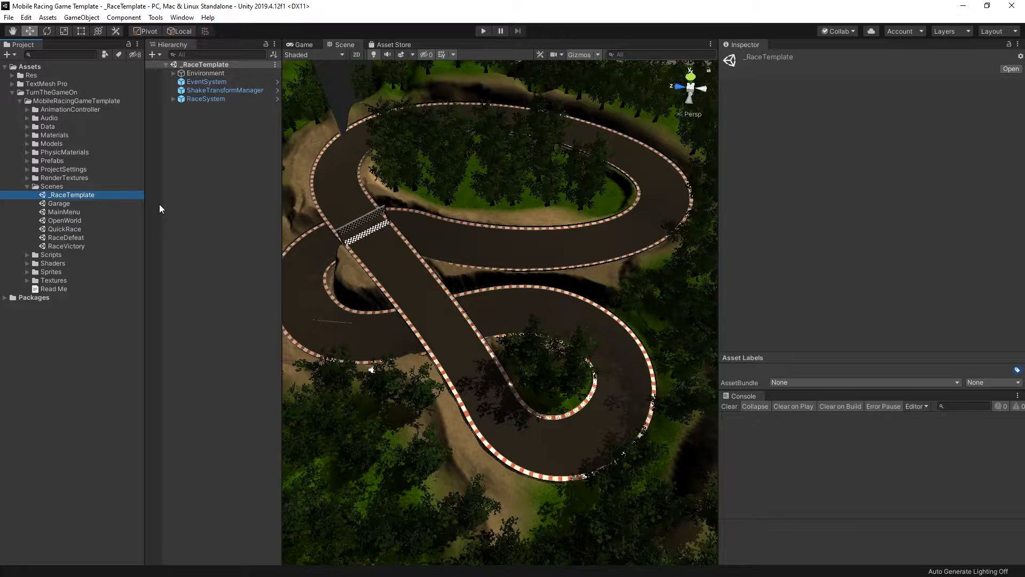
# - Duplicate the _RaceTemplate scene, name the copy NewRace and open it
pyautogui.hotkey('ctrl', 'd')
pyautogui.press('F2')
pyautogui.write('NewRace')
pyautogui.press('Return')
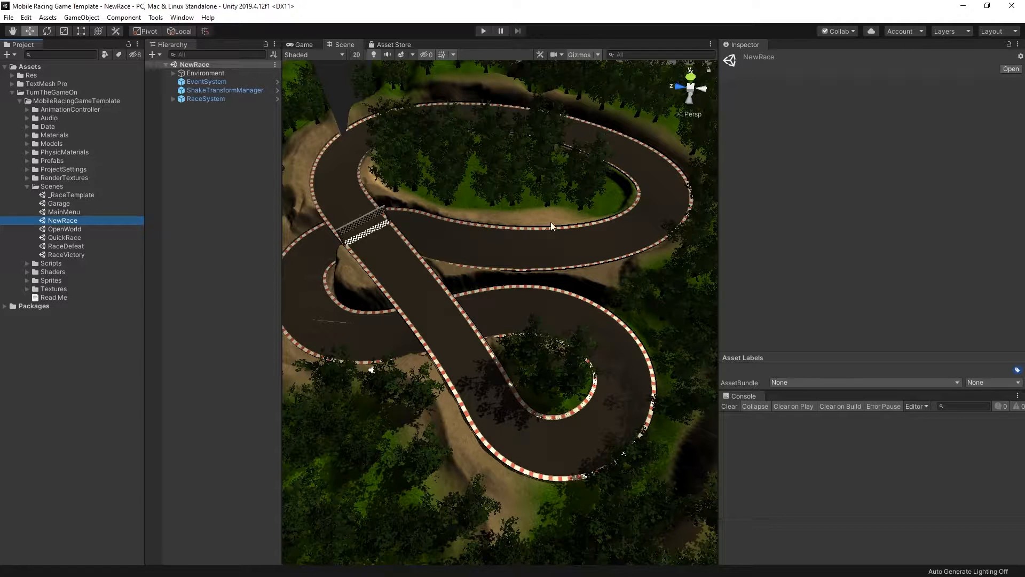
# - Examine the children of the Environment object and toggle the object off and on to see what it covers
pyautogui.scroll(-10, 489, 239)
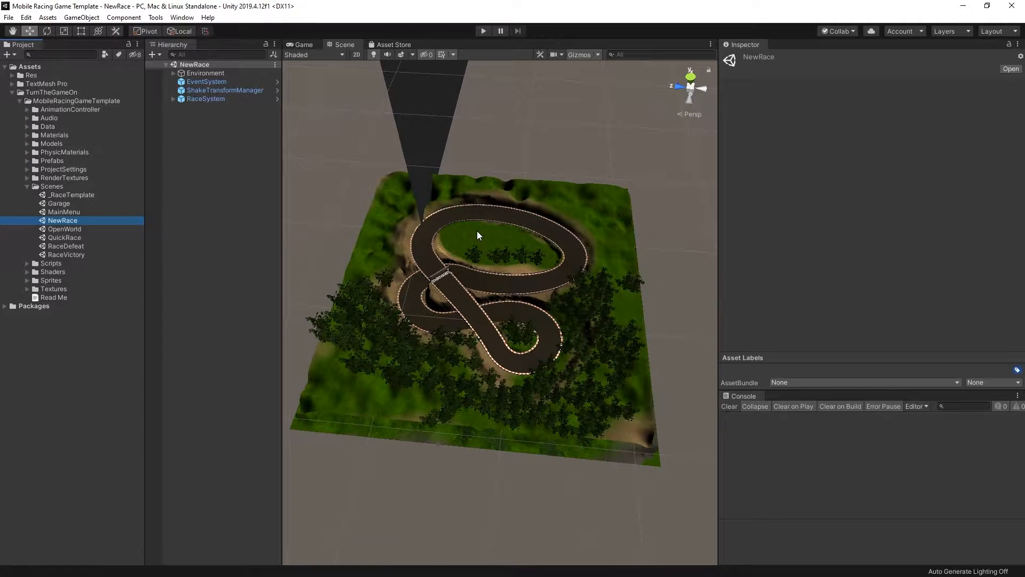
pyautogui.click(205, 73)
pyautogui.click(174, 73)
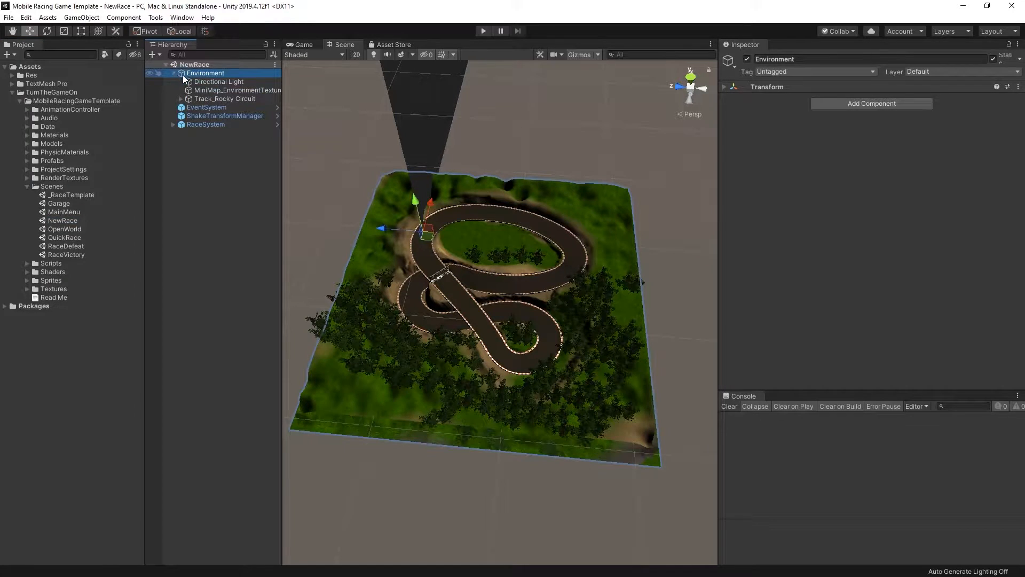
pyautogui.click(747, 59)
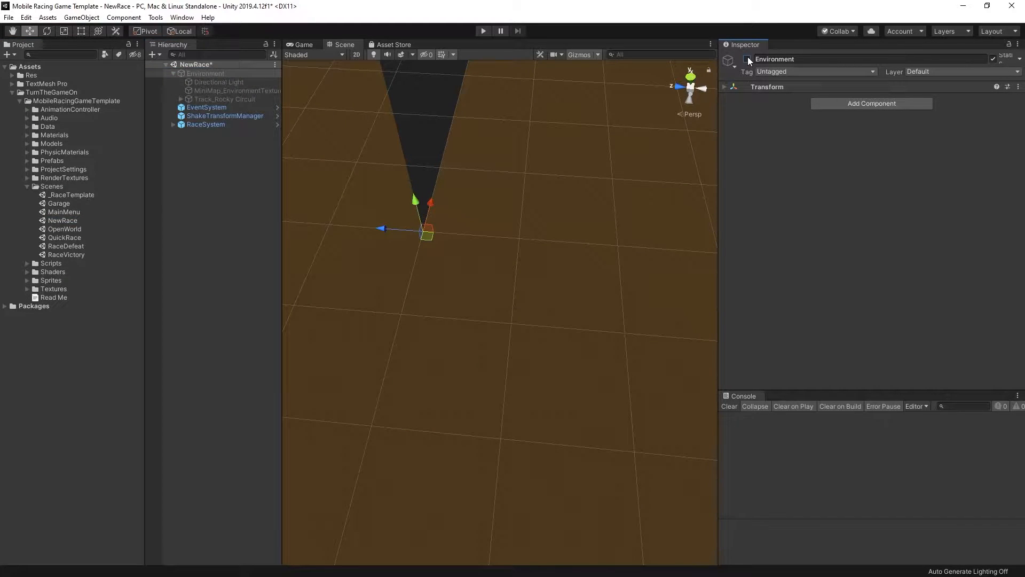
pyautogui.click(747, 58)
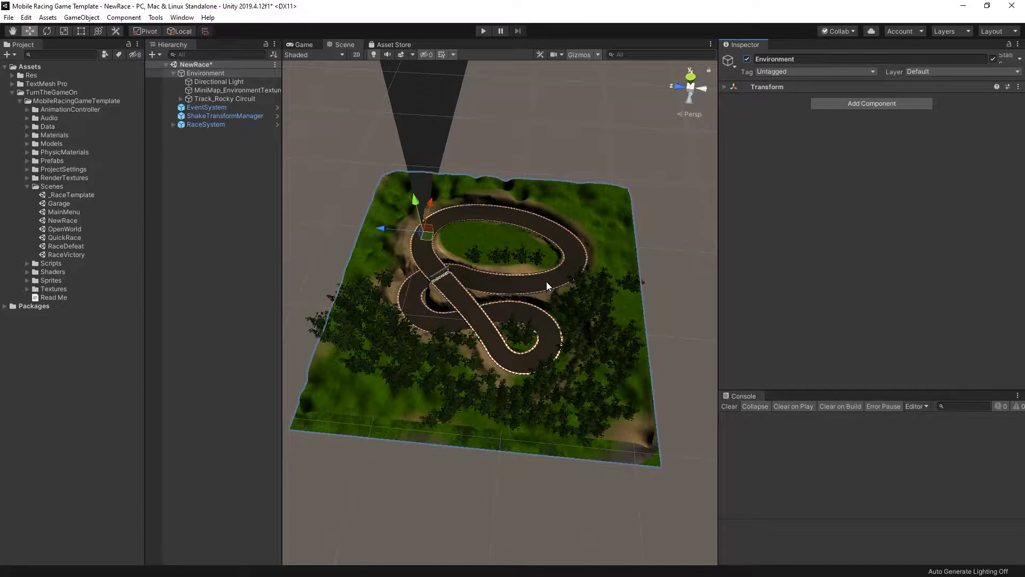
# - Examine the MiniMap_EnvironmentTexture plane's base texture and transform, deactivating Track_Rocky Circuit for the inspection and reactivating it
pyautogui.click(216, 91)
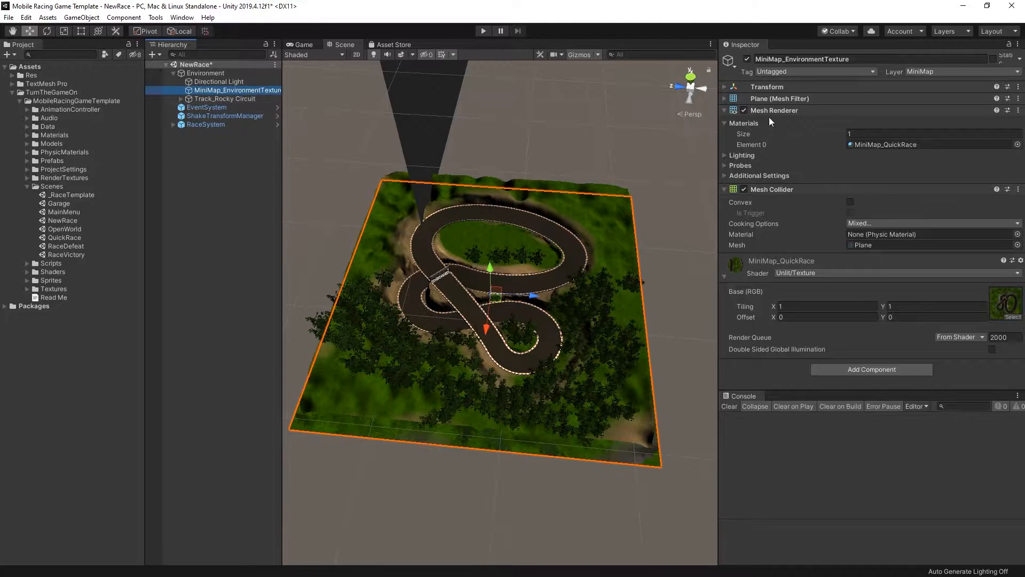
pyautogui.press('Down')
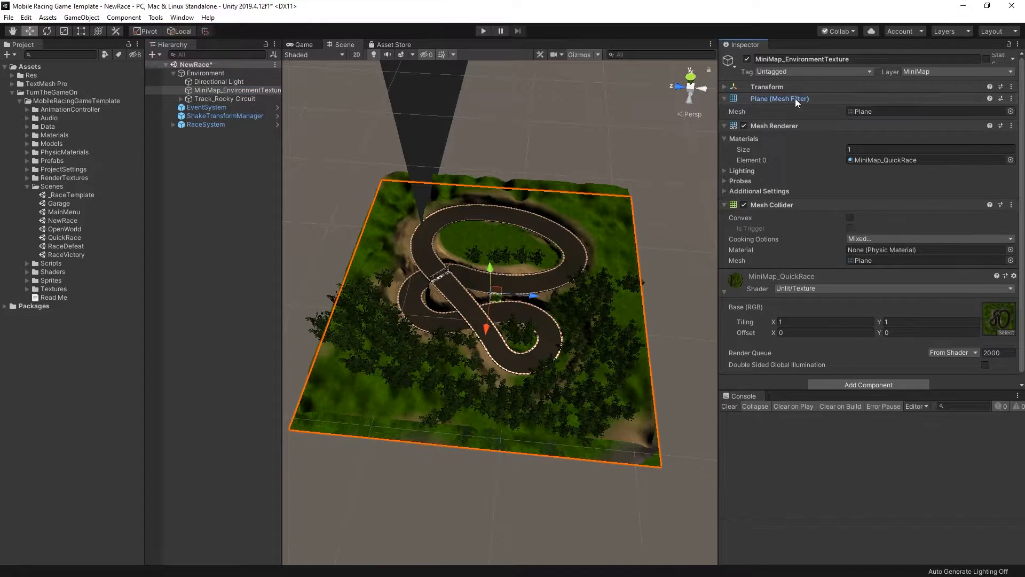
pyautogui.click(746, 61)
pyautogui.moveTo(573, 234); pyautogui.dragTo(549, 342, button='right')
pyautogui.moveTo(561, 277); pyautogui.dragTo(535, 441, button='middle')
pyautogui.moveTo(537, 424); pyautogui.dragTo(578, 365, button='right')
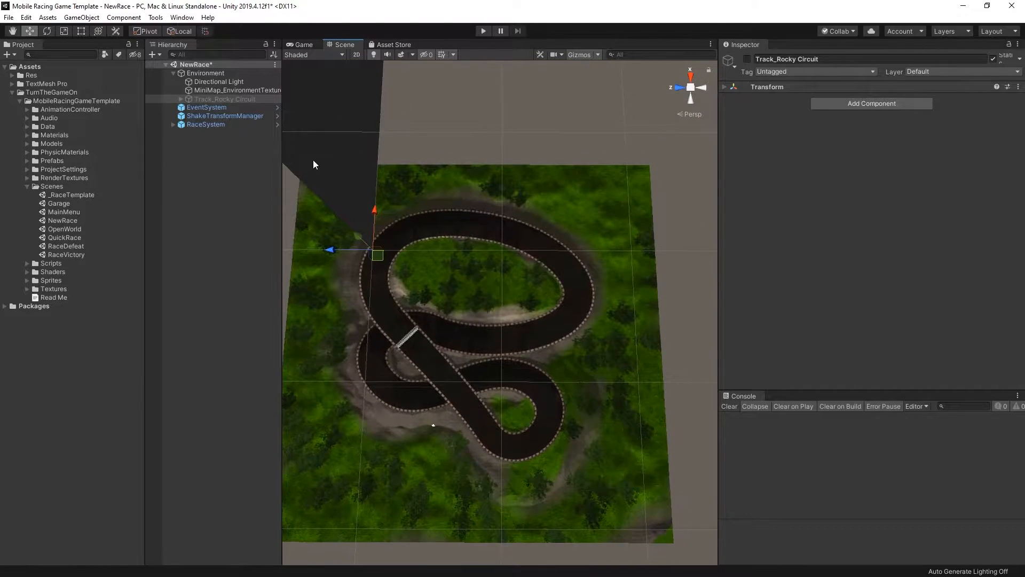
pyautogui.click(237, 91)
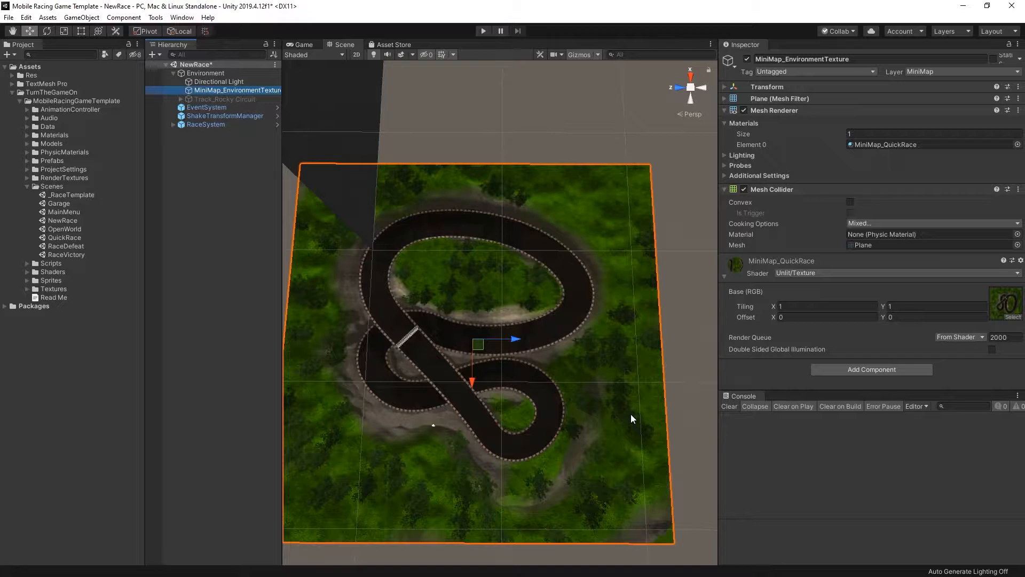
pyautogui.click(1010, 306)
pyautogui.click(767, 86)
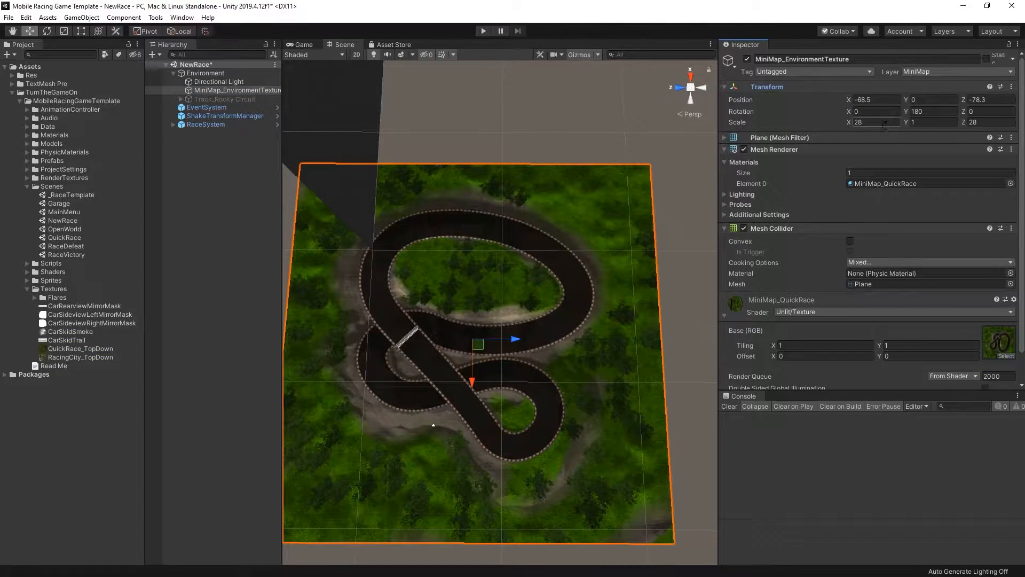
pyautogui.click(224, 98)
pyautogui.click(747, 59)
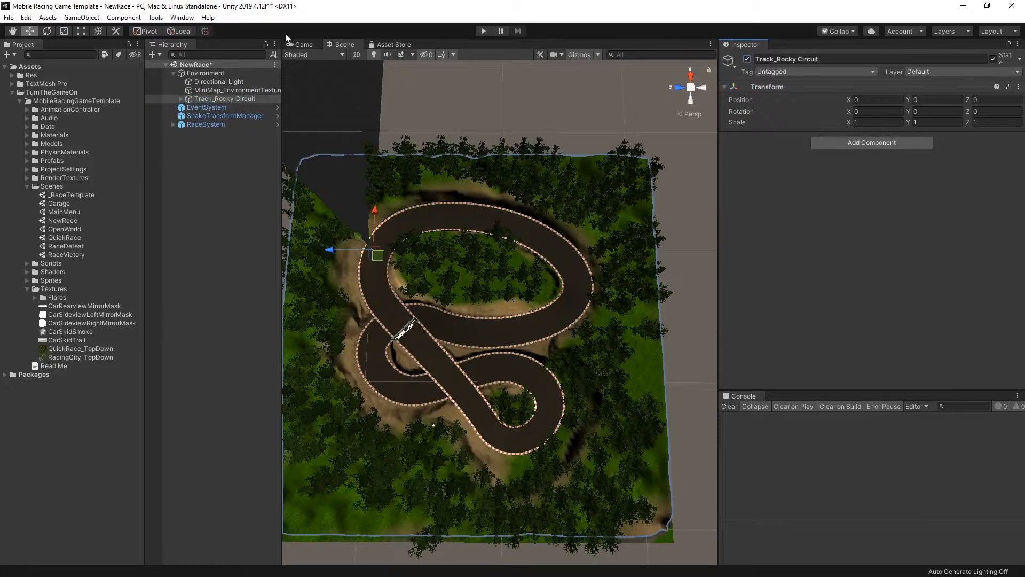
# - Examine the RaceSystem, ShakeTransformManager and EventSystem objects, including the children of RaceSystem
pyautogui.click(174, 72)
pyautogui.click(220, 99)
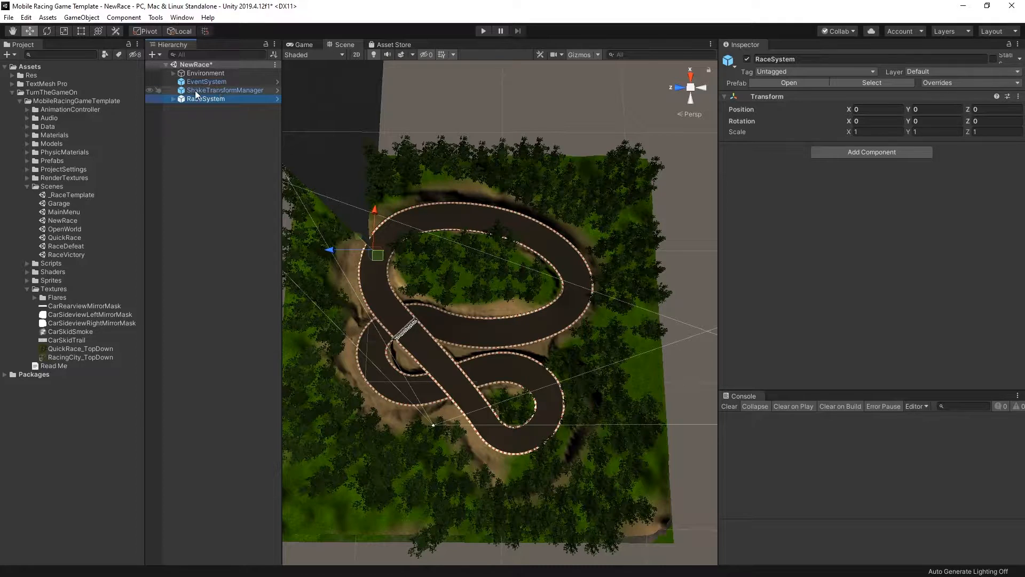
pyautogui.click(194, 91)
pyautogui.click(195, 84)
pyautogui.click(174, 99)
pyautogui.click(209, 107)
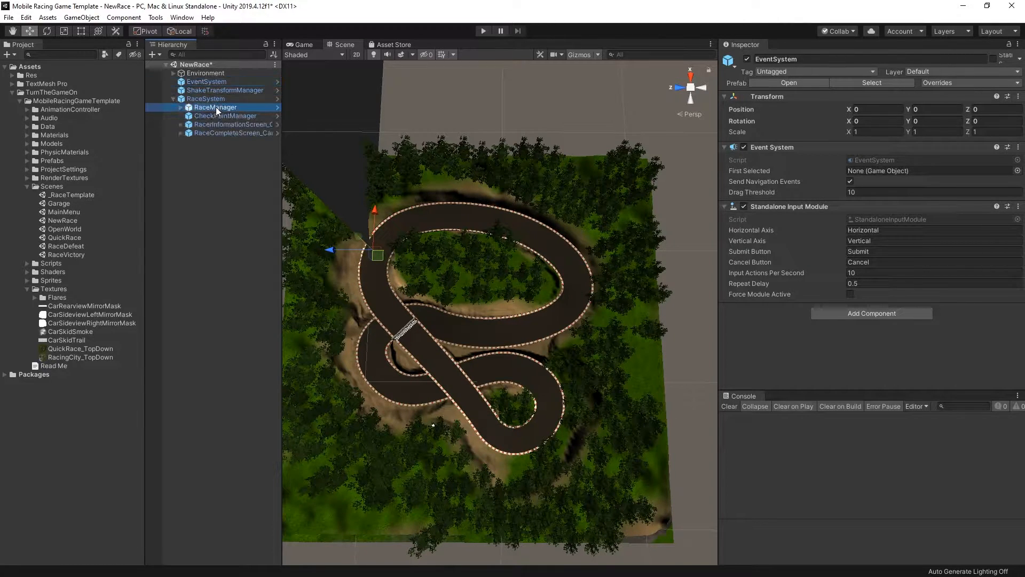
pyautogui.click(173, 99)
pyautogui.click(200, 158)
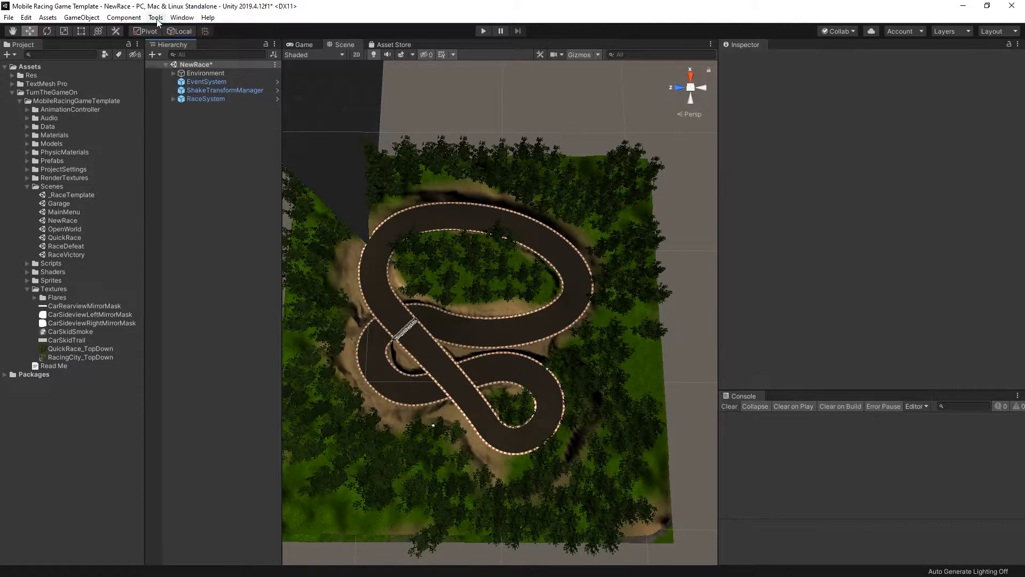
# - Create a Spline Route Creator from the Mobile Racing Game Template tools
pyautogui.click(156, 18)
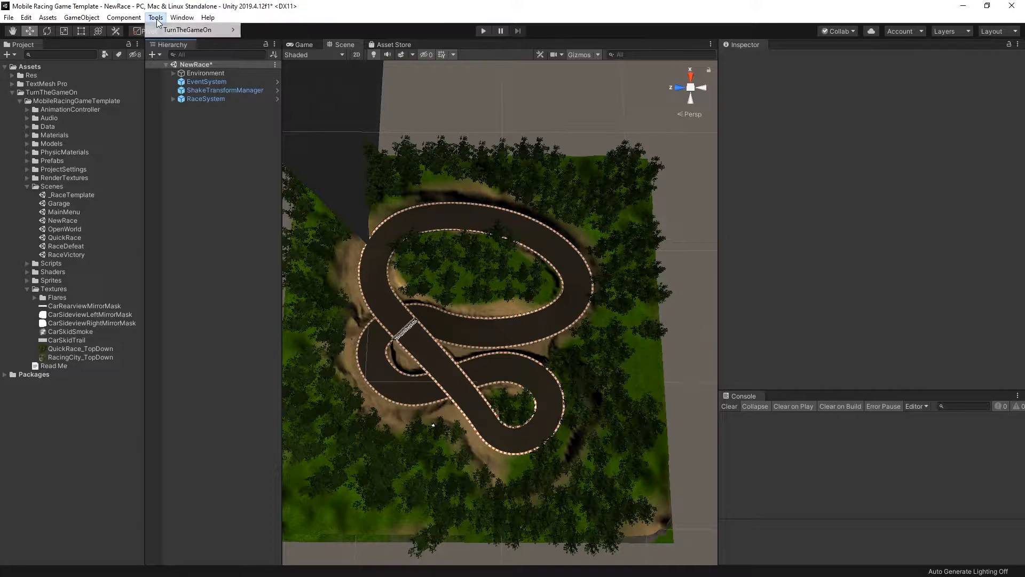
pyautogui.moveTo(165, 31)
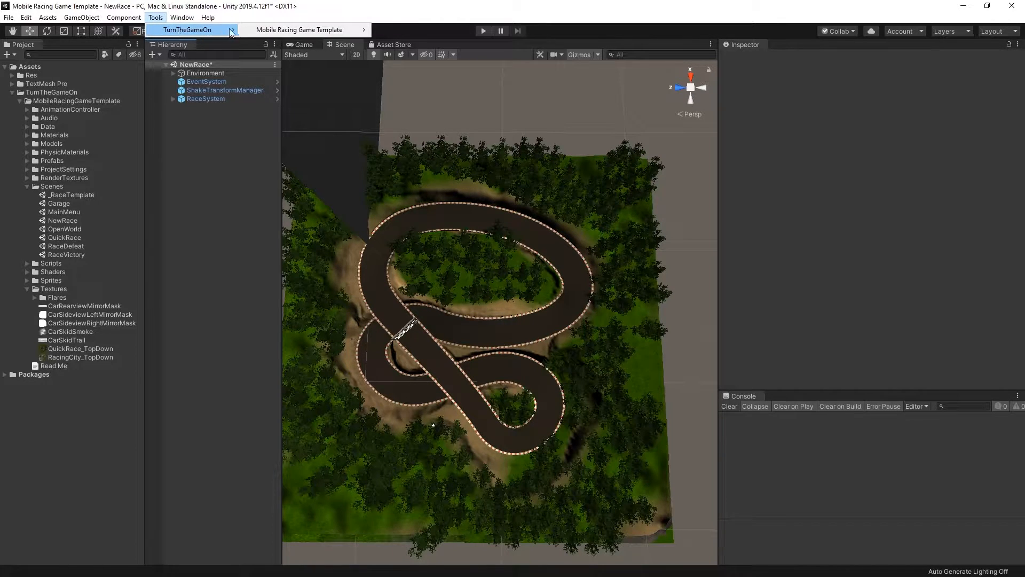
pyautogui.moveTo(264, 31)
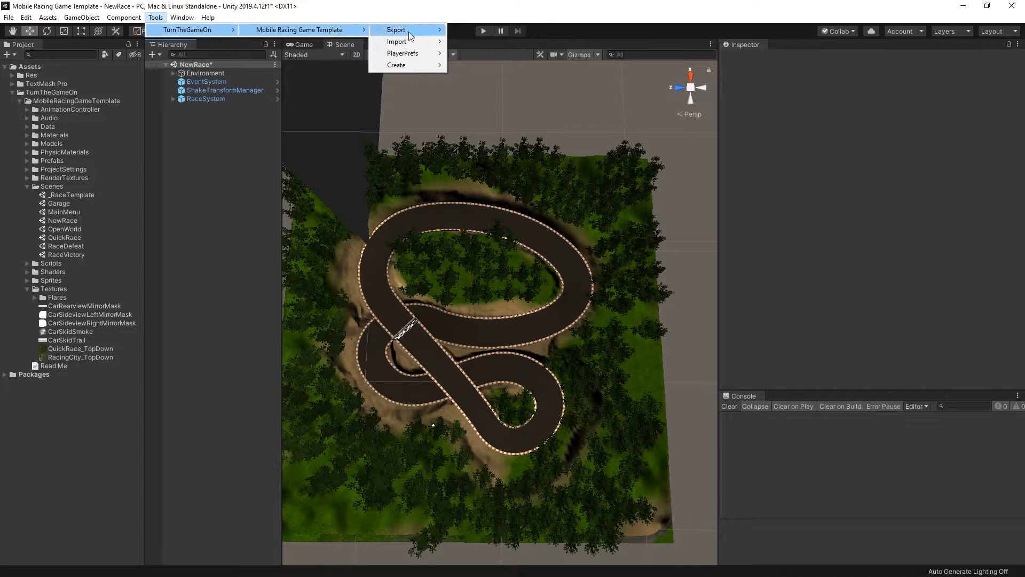
pyautogui.moveTo(427, 65)
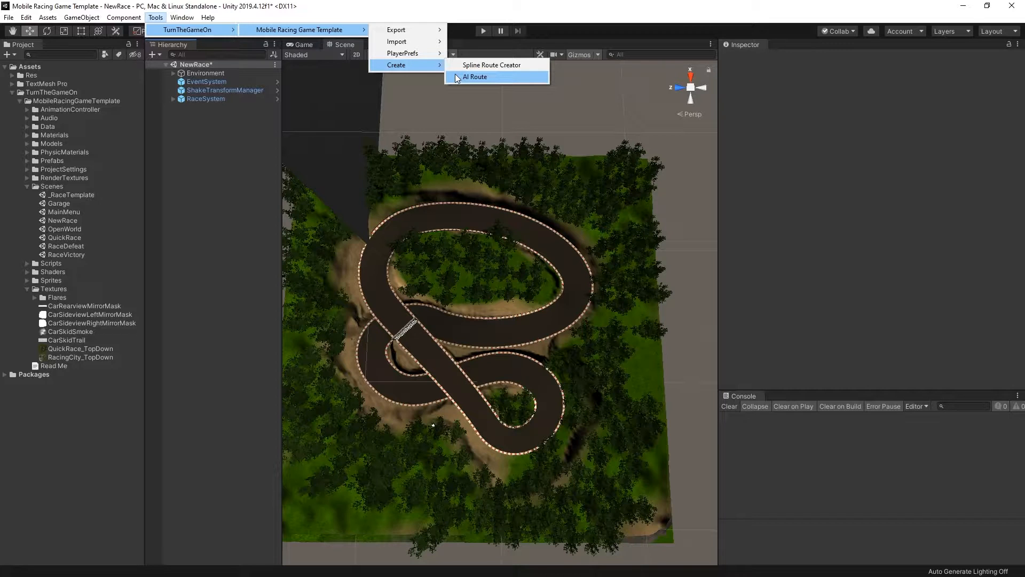
pyautogui.click(467, 67)
# - Collapse the SplineRouteCreator's Transform component and place the first three route points along the road centre, starting just past the finish line
pyautogui.moveTo(504, 272); pyautogui.dragTo(447, 327, button='right')
pyautogui.moveTo(492, 217); pyautogui.dragTo(526, 293, button='middle')
pyautogui.scroll(5, 511, 270)
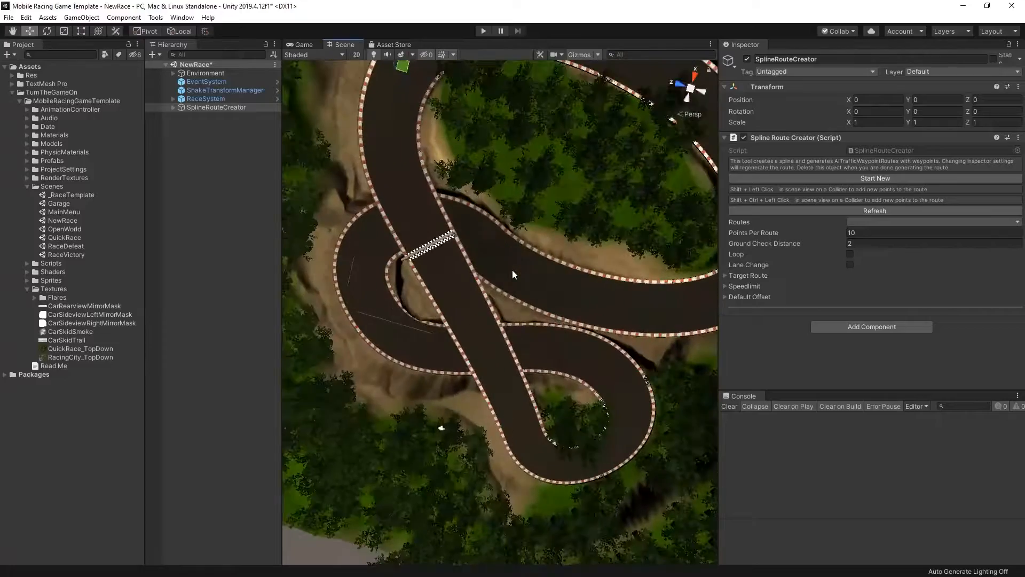
pyautogui.scroll(4, 512, 271)
pyautogui.moveTo(499, 305); pyautogui.dragTo(556, 267, button='right')
pyautogui.moveTo(419, 384); pyautogui.dragTo(534, 306, button='middle')
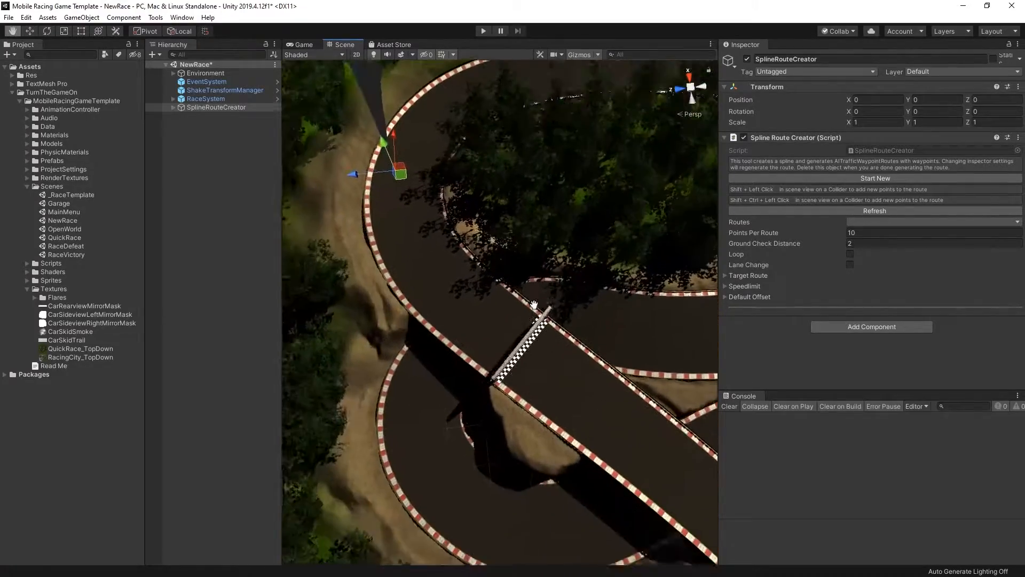
pyautogui.scroll(3, 534, 306)
pyautogui.moveTo(404, 302); pyautogui.dragTo(524, 313, button='right')
pyautogui.moveTo(473, 308); pyautogui.dragTo(503, 303, button='middle')
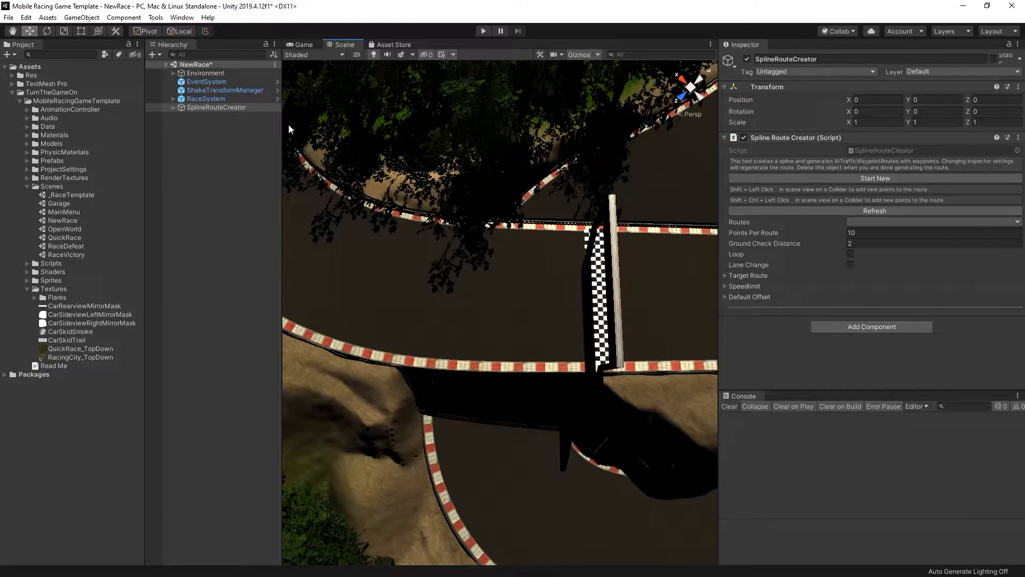
pyautogui.click(212, 109)
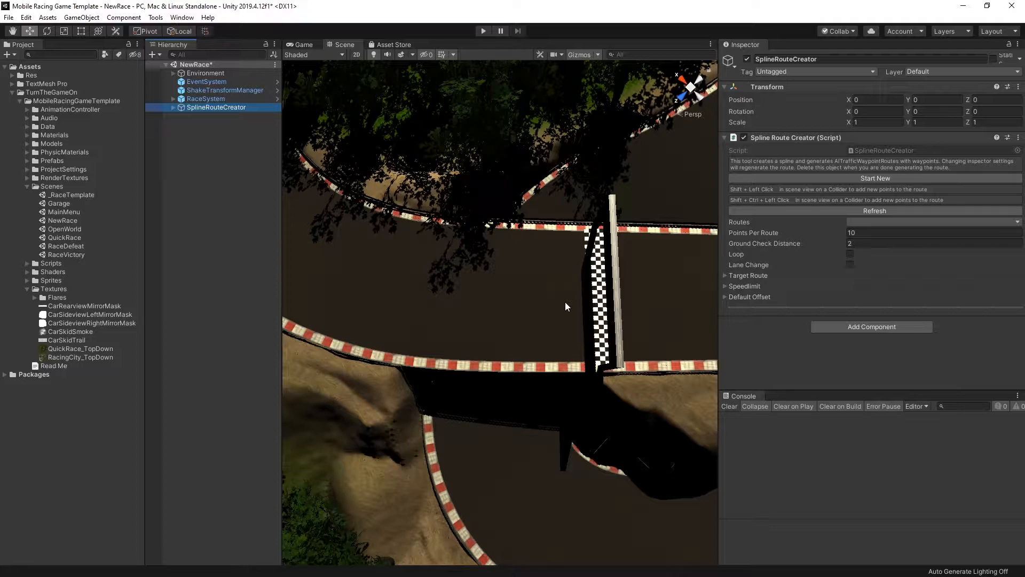
pyautogui.click(784, 86)
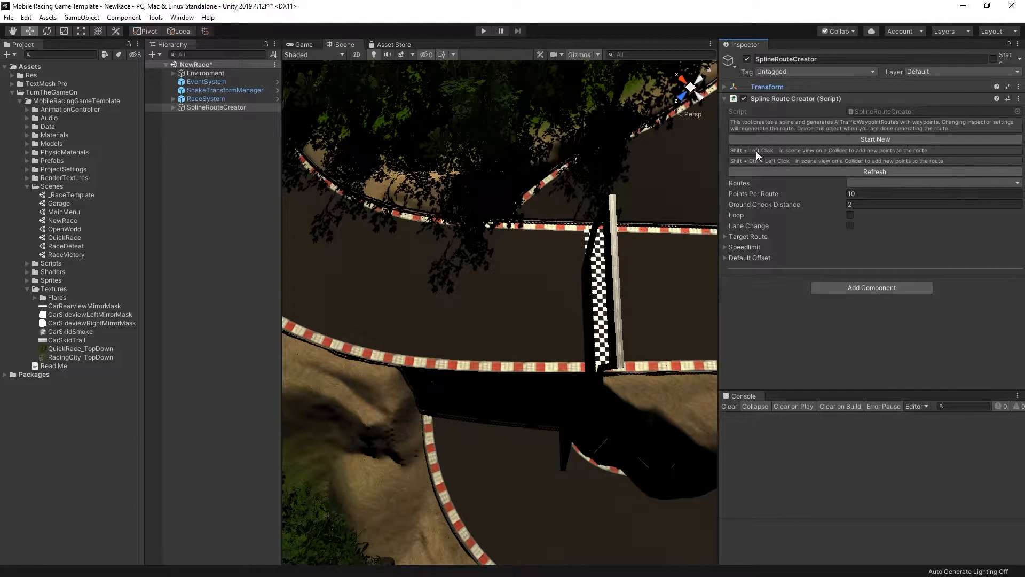
pyautogui.keyDown('shift'); pyautogui.click(563, 298); pyautogui.keyUp('shift')
pyautogui.keyDown('shift'); pyautogui.click(448, 287); pyautogui.keyUp('shift')
pyautogui.keyDown('shift'); pyautogui.click(326, 258); pyautogui.keyUp('shift')
# - Extend the spline route with points through the first bend after the start line, spacing them along the middle of the road
pyautogui.moveTo(331, 255); pyautogui.dragTo(443, 378, button='middle')
pyautogui.keyDown('shift'); pyautogui.click(383, 267); pyautogui.keyUp('shift')
pyautogui.keyDown('shift'); pyautogui.click(406, 248); pyautogui.keyUp('shift')
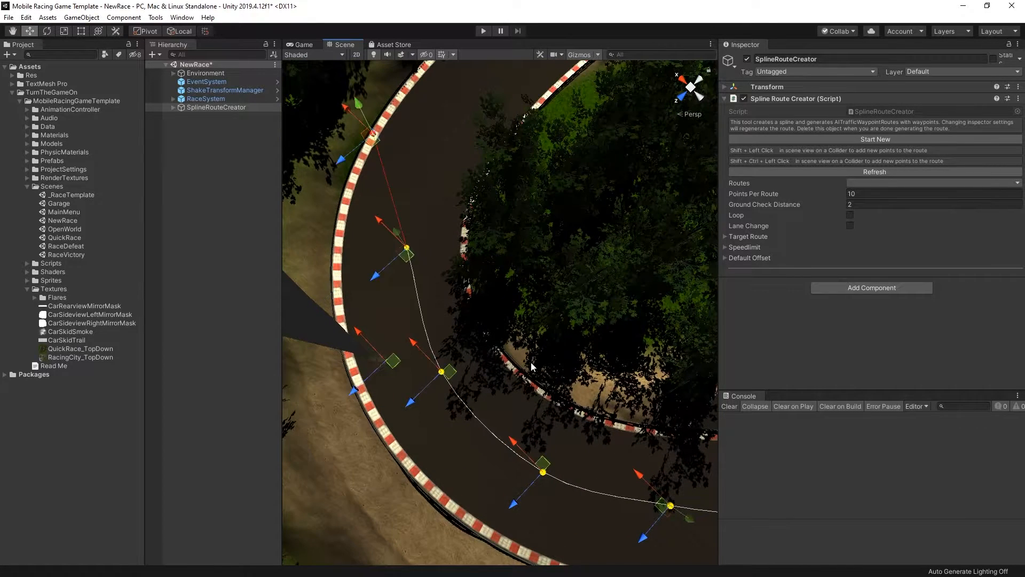
pyautogui.keyDown('shift'); pyautogui.click(418, 308); pyautogui.keyUp('shift')
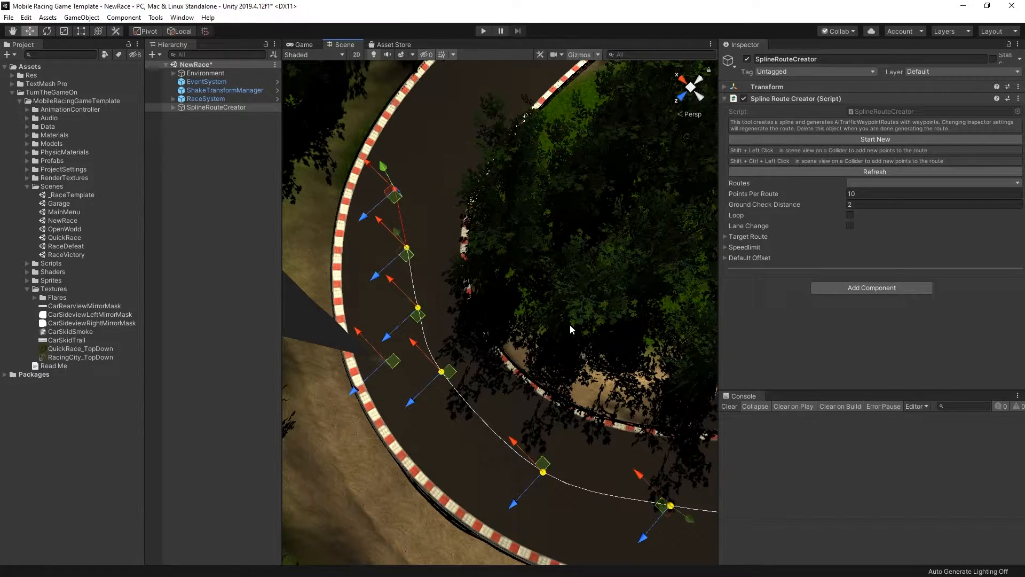
pyautogui.moveTo(568, 319); pyautogui.dragTo(427, 342, button='middle')
pyautogui.moveTo(641, 342); pyautogui.dragTo(494, 339, button='right')
pyautogui.moveTo(621, 433)
pyautogui.mouseDown()
pyautogui.moveTo(620, 329)
pyautogui.moveTo(600, 527)
pyautogui.moveTo(633, 435)
pyautogui.mouseUp()
pyautogui.moveTo(566, 437); pyautogui.dragTo(573, 484, button='middle')
pyautogui.moveTo(419, 325); pyautogui.dragTo(459, 299)
pyautogui.keyDown('shift'); pyautogui.click(461, 286); pyautogui.keyUp('shift')
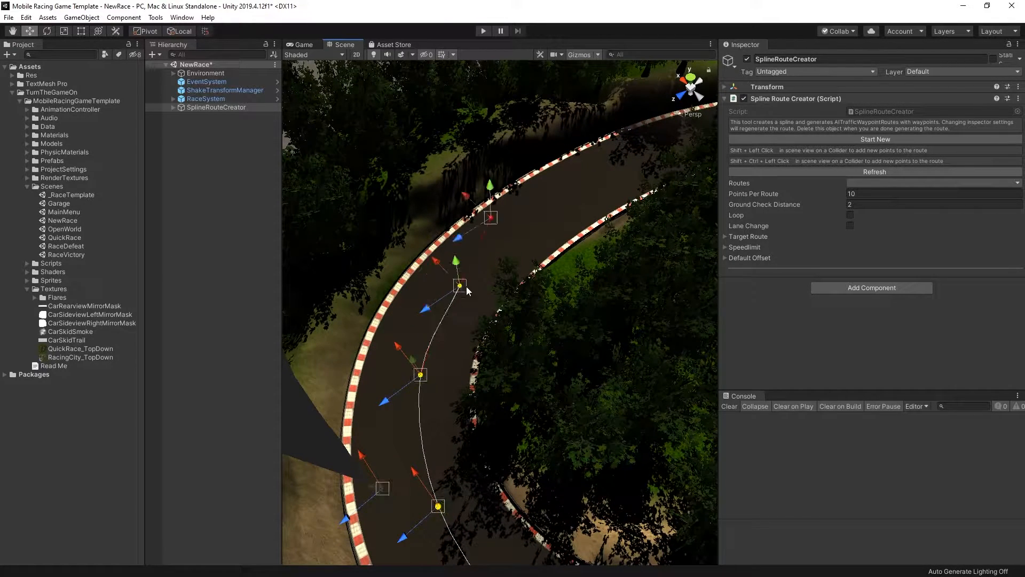
# - Add route points along the outer stretch of the large loop up to its far curve
pyautogui.moveTo(462, 288); pyautogui.dragTo(412, 347, button='middle')
pyautogui.keyDown('shift'); pyautogui.click(474, 282); pyautogui.keyUp('shift')
pyautogui.keyDown('shift'); pyautogui.click(545, 242); pyautogui.keyUp('shift')
pyautogui.moveTo(545, 243); pyautogui.dragTo(374, 365, button='middle')
pyautogui.keyDown('shift'); pyautogui.click(540, 291); pyautogui.keyUp('shift')
pyautogui.moveTo(541, 291); pyautogui.dragTo(436, 342, button='middle')
pyautogui.keyDown('shift'); pyautogui.click(525, 331); pyautogui.keyUp('shift')
pyautogui.keyDown('shift'); pyautogui.click(612, 326); pyautogui.keyUp('shift')
pyautogui.keyDown('shift'); pyautogui.click(660, 388); pyautogui.keyUp('shift')
# - Add route points around the large loop's far curve and onto the stretch leading back toward the finish line
pyautogui.moveTo(660, 388); pyautogui.dragTo(613, 370, button='middle')
pyautogui.keyDown('shift'); pyautogui.click(628, 418); pyautogui.keyUp('shift')
pyautogui.keyDown('shift'); pyautogui.click(611, 482); pyautogui.keyUp('shift')
pyautogui.keyDown('shift'); pyautogui.click(594, 558); pyautogui.keyUp('shift')
pyautogui.moveTo(595, 558); pyautogui.dragTo(598, 376, button='middle')
pyautogui.keyDown('shift'); pyautogui.click(522, 510); pyautogui.keyUp('shift')
pyautogui.moveTo(522, 511); pyautogui.dragTo(630, 342, button='middle')
pyautogui.keyDown('shift'); pyautogui.click(585, 366); pyautogui.keyUp('shift')
pyautogui.keyDown('shift'); pyautogui.click(520, 413); pyautogui.keyUp('shift')
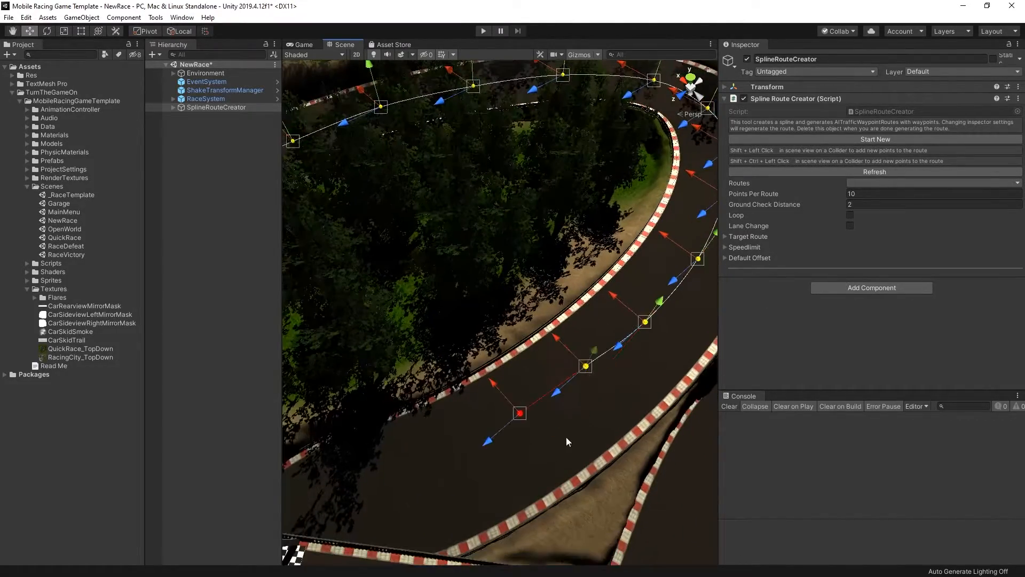
# - Continue the route points along the returning road toward the underpass beneath the finish-line bridge
pyautogui.moveTo(572, 418); pyautogui.dragTo(632, 347, button='middle')
pyautogui.keyDown('shift'); pyautogui.click(545, 368); pyautogui.keyUp('shift')
pyautogui.keyDown('shift'); pyautogui.click(435, 445); pyautogui.keyUp('shift')
pyautogui.moveTo(537, 394); pyautogui.dragTo(651, 307, button='middle')
pyautogui.keyDown('shift'); pyautogui.click(478, 377); pyautogui.keyUp('shift')
# - Turn off scene lighting in the scene view and place route points on the road beneath the finish-line bridge
pyautogui.moveTo(478, 376); pyautogui.dragTo(390, 305, button='right')
pyautogui.scroll(5, 458, 303)
pyautogui.moveTo(457, 303); pyautogui.dragTo(459, 318, button='right')
pyautogui.moveTo(459, 318); pyautogui.dragTo(471, 318, button='middle')
pyautogui.scroll(3, 471, 318)
pyautogui.moveTo(471, 318); pyautogui.dragTo(510, 320, button='right')
pyautogui.moveTo(510, 321); pyautogui.dragTo(502, 305, button='middle')
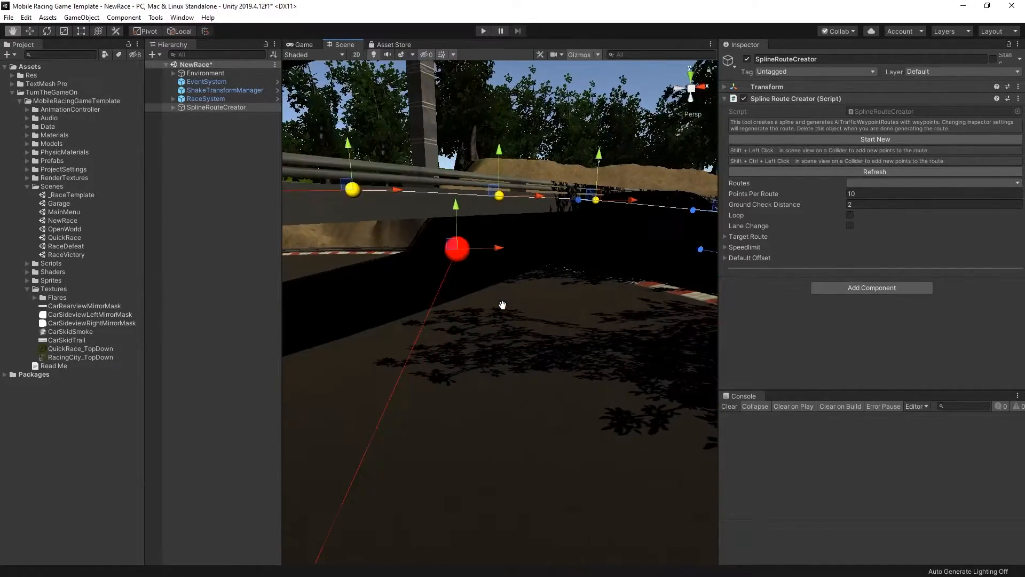
pyautogui.click(374, 55)
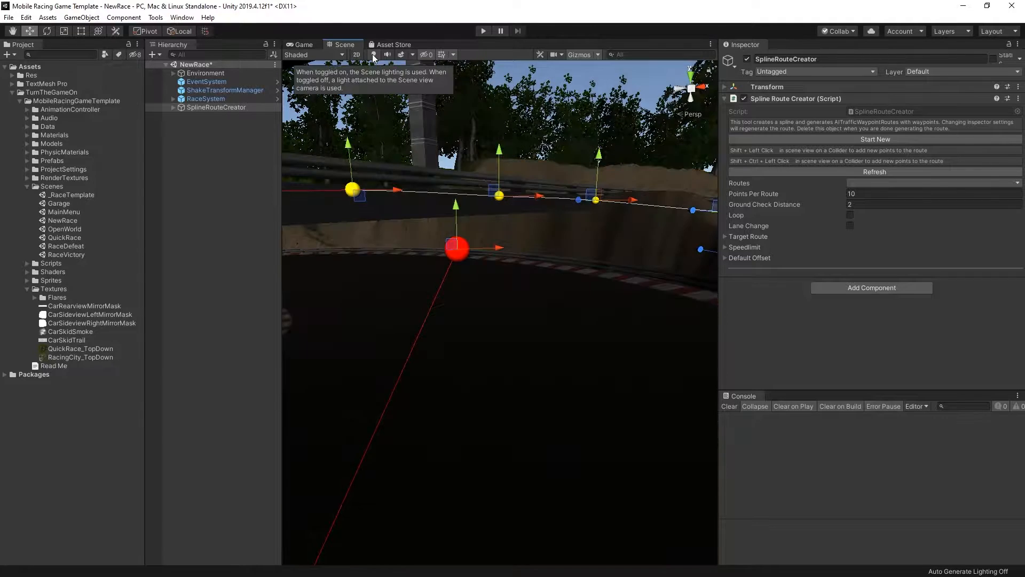
pyautogui.moveTo(501, 230); pyautogui.dragTo(473, 306, button='right')
pyautogui.moveTo(476, 286); pyautogui.dragTo(471, 299, button='middle')
pyautogui.keyDown('shift'); pyautogui.click(439, 227); pyautogui.keyUp('shift')
pyautogui.moveTo(457, 327); pyautogui.dragTo(463, 277, button='right')
pyautogui.moveTo(462, 277); pyautogui.dragTo(483, 250, button='middle')
pyautogui.keyDown('shift'); pyautogui.click(425, 219); pyautogui.keyUp('shift')
# - Add route points around the curve that follows the finish-line underpass
pyautogui.moveTo(441, 219); pyautogui.dragTo(382, 370, button='middle')
pyautogui.moveTo(382, 370); pyautogui.dragTo(171, 325, button='right')
pyautogui.moveTo(699, 300); pyautogui.dragTo(610, 315, button='middle')
pyautogui.keyDown('shift'); pyautogui.click(562, 410); pyautogui.keyUp('shift')
pyautogui.keyDown('shift'); pyautogui.click(687, 300); pyautogui.keyUp('shift')
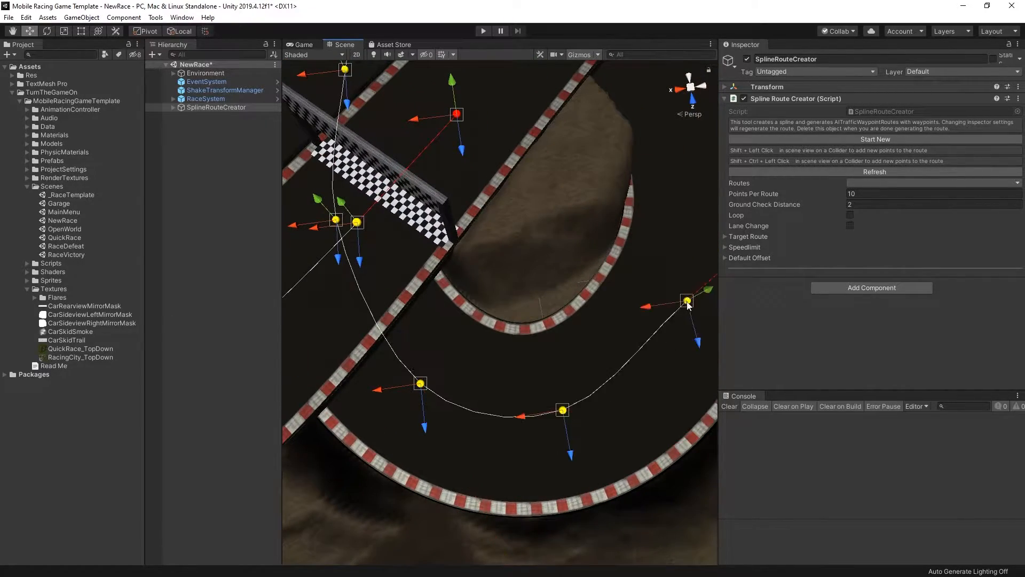
# - Add route points out of the curve toward the second crossing beneath the main straight
pyautogui.moveTo(688, 300); pyautogui.dragTo(532, 407, button='middle')
pyautogui.moveTo(570, 294); pyautogui.dragTo(544, 264, button='right')
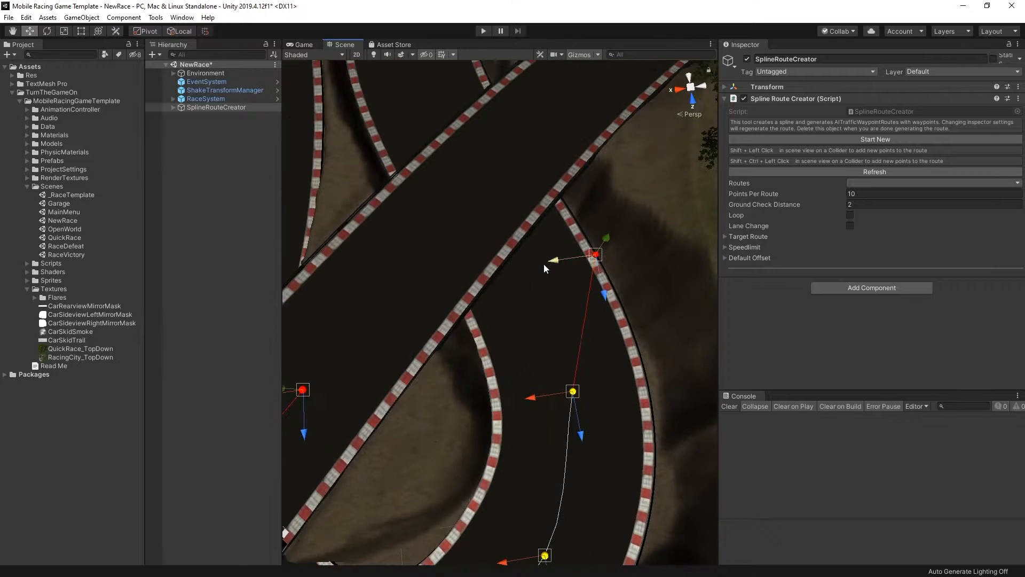
pyautogui.keyDown('shift'); pyautogui.click(532, 260); pyautogui.keyUp('shift')
pyautogui.moveTo(503, 194); pyautogui.dragTo(562, 334, button='middle')
pyautogui.keyDown('shift'); pyautogui.click(506, 265); pyautogui.keyUp('shift')
# - Turn scene lighting back on and add route points beyond the second crossing into the final hairpin
pyautogui.click(373, 55)
pyautogui.moveTo(457, 128); pyautogui.dragTo(466, 263, button='middle')
pyautogui.keyDown('shift'); pyautogui.click(473, 290); pyautogui.keyUp('shift')
pyautogui.moveTo(506, 158); pyautogui.dragTo(483, 291, button='middle')
pyautogui.keyDown('shift'); pyautogui.click(471, 297); pyautogui.keyUp('shift')
pyautogui.keyDown('shift'); pyautogui.click(534, 235); pyautogui.keyUp('shift')
pyautogui.keyDown('shift'); pyautogui.click(645, 234); pyautogui.keyUp('shift')
# - Add route points around the final hairpin and onto the main straight
pyautogui.moveTo(685, 274); pyautogui.dragTo(523, 250, button='middle')
pyautogui.keyDown('shift'); pyautogui.click(529, 273); pyautogui.keyUp('shift')
pyautogui.keyDown('shift'); pyautogui.click(546, 351); pyautogui.keyUp('shift')
pyautogui.keyDown('shift'); pyautogui.click(515, 411); pyautogui.keyUp('shift')
pyautogui.moveTo(511, 419); pyautogui.dragTo(435, 394, button='right')
pyautogui.keyDown('shift'); pyautogui.click(480, 360); pyautogui.keyUp('shift')
# - Place the last route points along the main straight up to the checkered finish line
pyautogui.moveTo(436, 393); pyautogui.dragTo(634, 366, button='middle')
pyautogui.keyDown('shift'); pyautogui.click(538, 365); pyautogui.keyUp('shift')
pyautogui.keyDown('shift'); pyautogui.click(554, 351); pyautogui.keyUp('shift')
pyautogui.keyDown('shift'); pyautogui.click(471, 349); pyautogui.keyUp('shift')
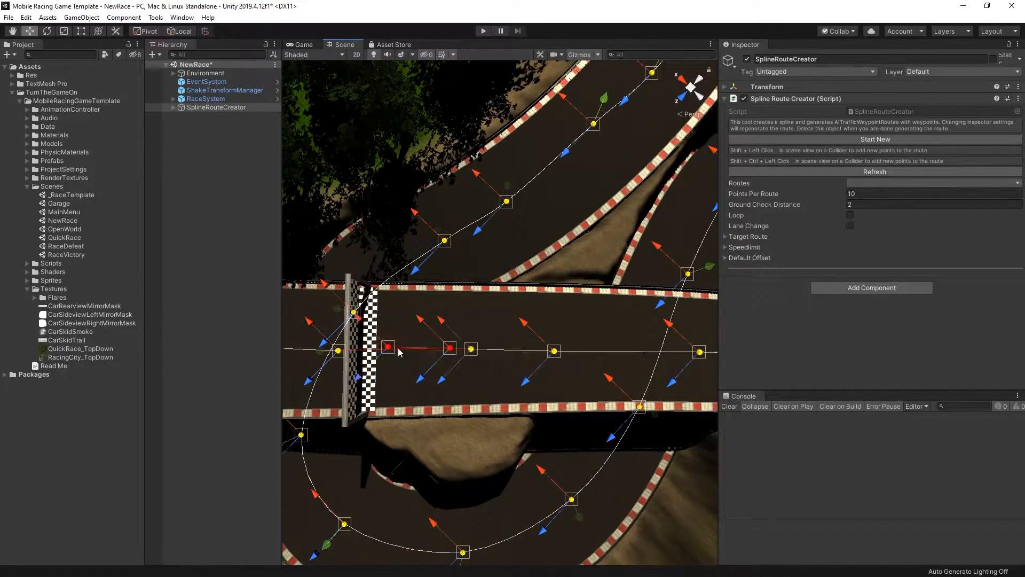
pyautogui.keyDown('shift'); pyautogui.click(404, 348); pyautogui.keyUp('shift')
# - Set the spline route creator's Routes option to Five and generate the AI waypoint routes
pyautogui.moveTo(497, 288); pyautogui.dragTo(454, 256, button='right')
pyautogui.moveTo(754, 195)
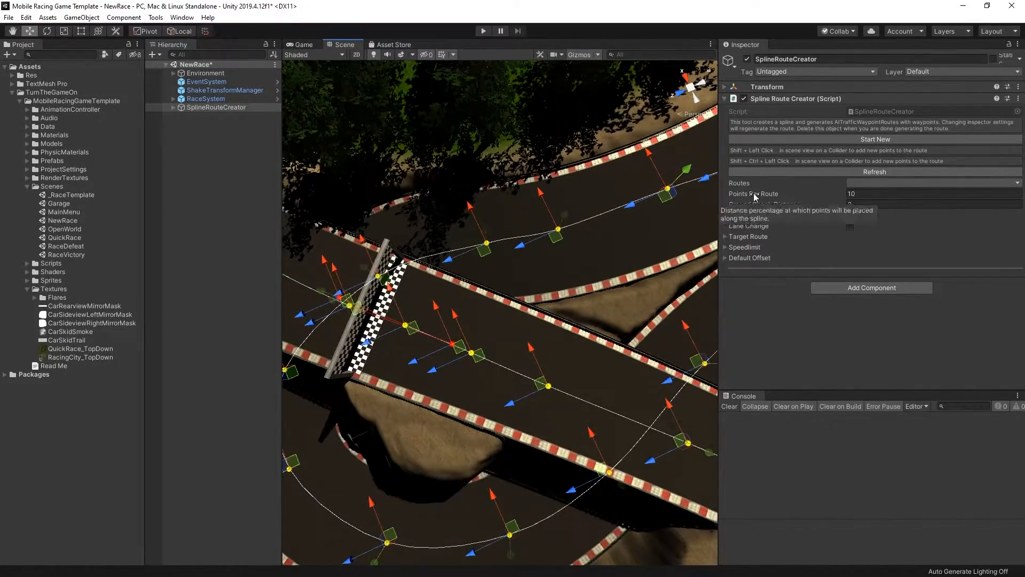
pyautogui.moveTo(586, 337); pyautogui.dragTo(494, 235, button='right')
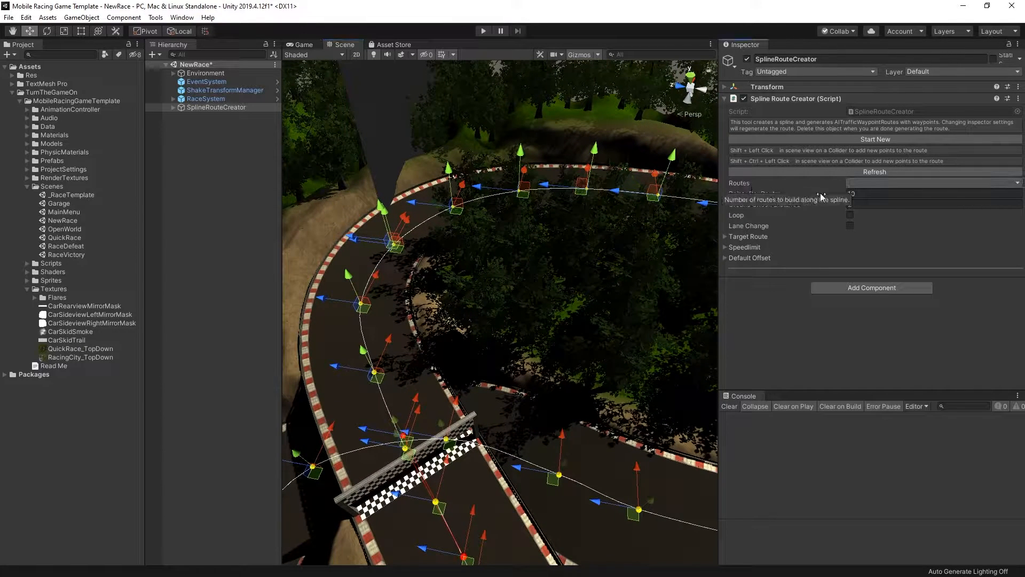
pyautogui.click(872, 183)
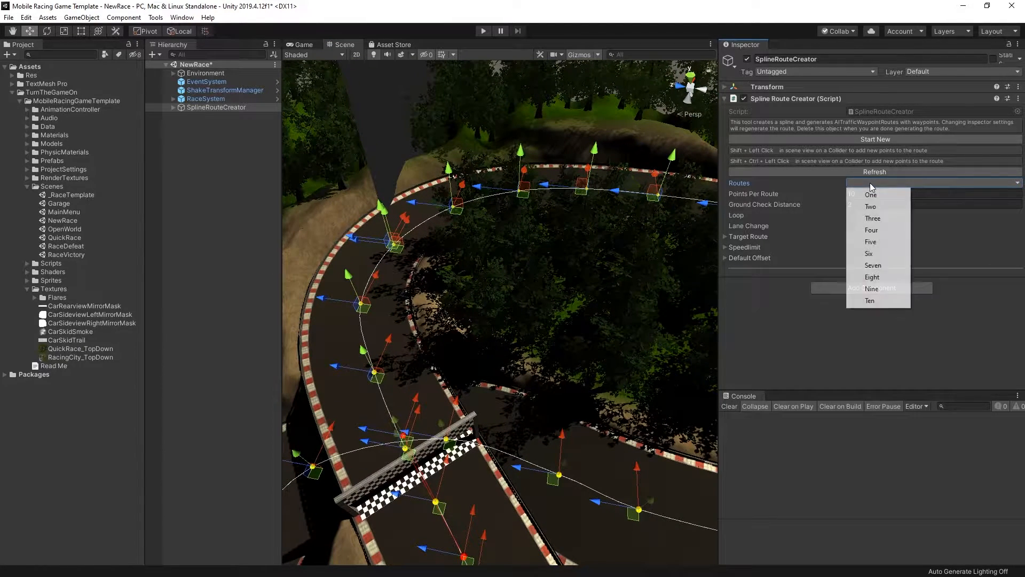
pyautogui.click(871, 242)
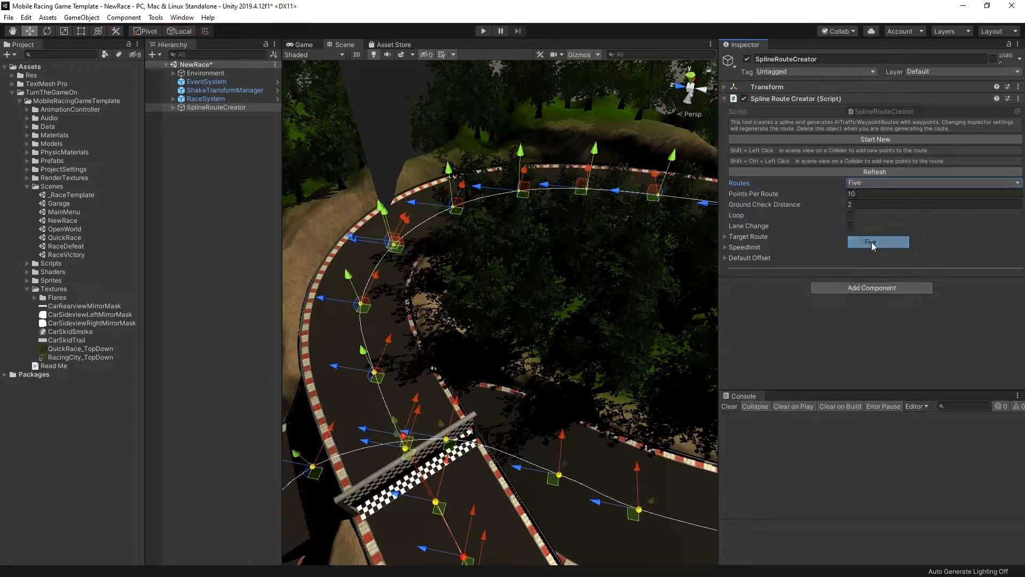
pyautogui.click(876, 172)
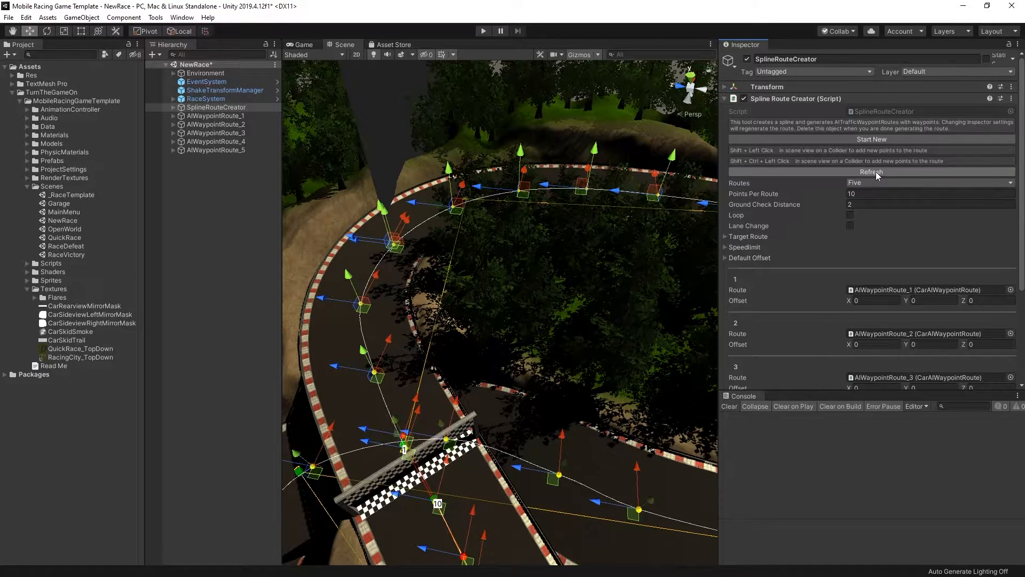
# - Examine AIWaypointRoute_1 through AIWaypointRoute_5 one after another, checking the Route Index of each
pyautogui.click(235, 116)
pyautogui.click(246, 123)
pyautogui.press('Down')
pyautogui.press('Down')
pyautogui.press('Down')
pyautogui.click(246, 116)
pyautogui.click(750, 137)
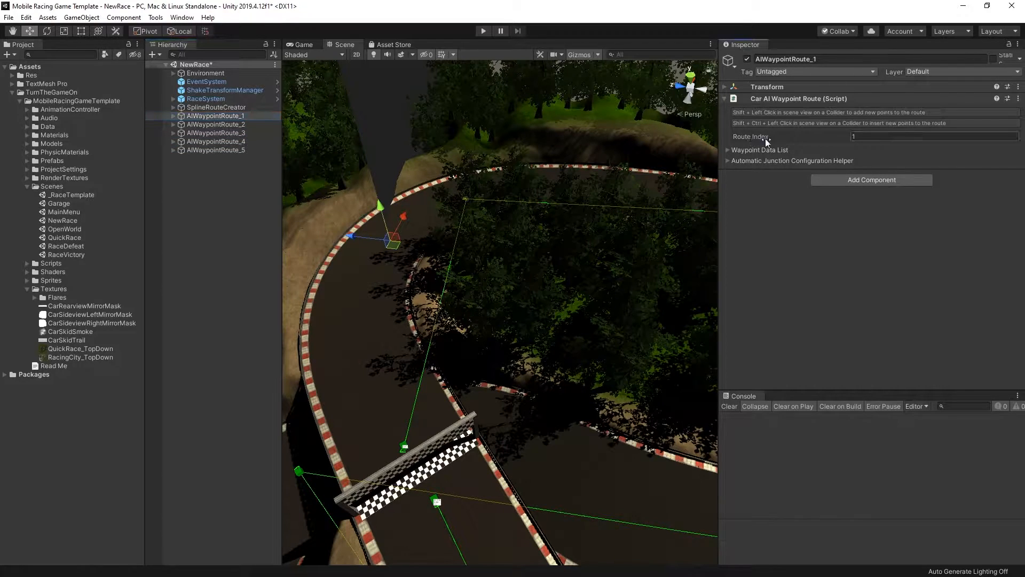
pyautogui.click(236, 124)
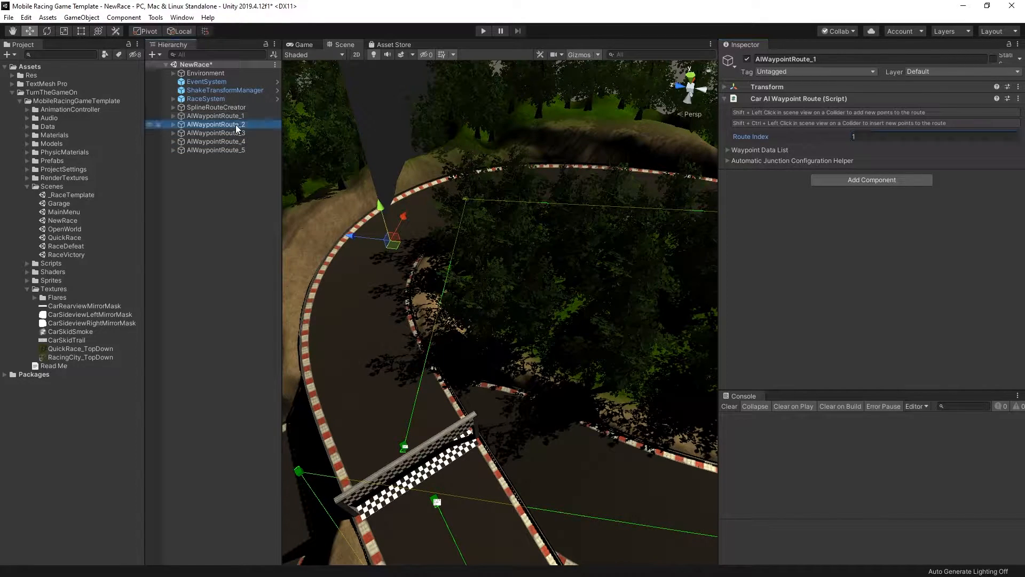
pyautogui.click(235, 132)
pyautogui.click(238, 141)
pyautogui.click(230, 150)
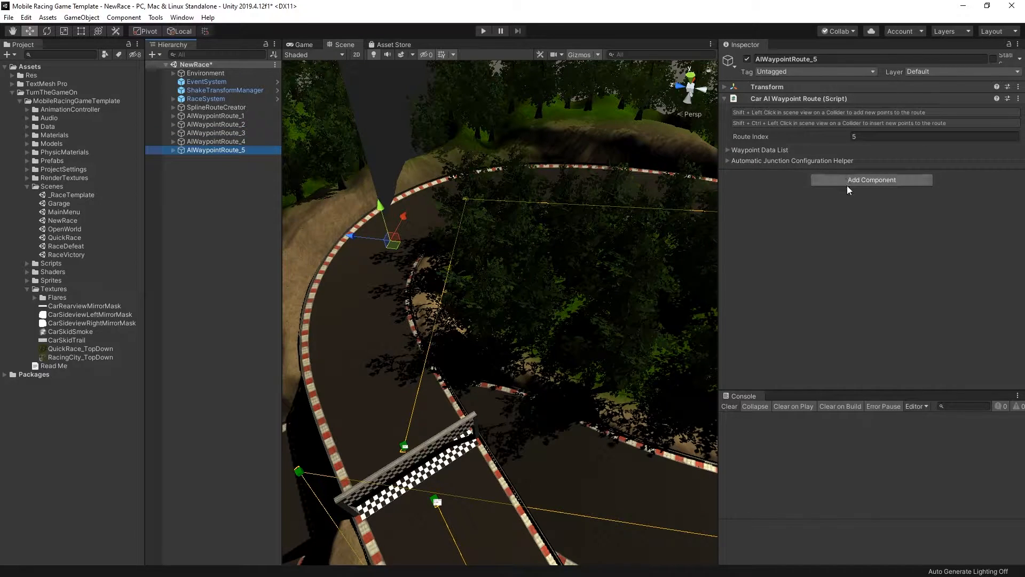
# - Set SplineRouteCreator's Points Per Route to 100, regenerate the routes, and check the waypoints along the track
pyautogui.click(242, 108)
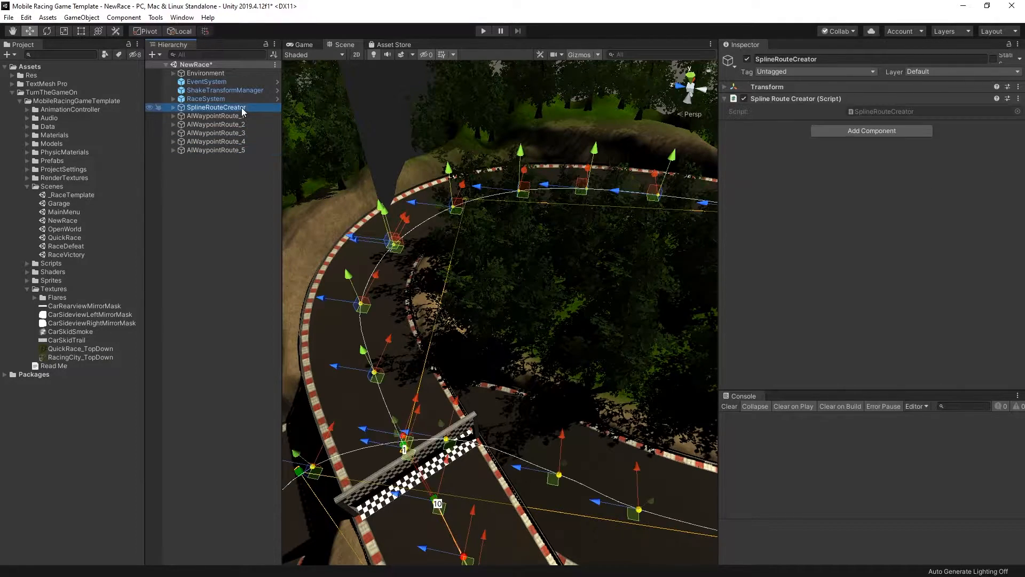
pyautogui.moveTo(347, 316); pyautogui.dragTo(504, 291, button='right')
pyautogui.click(873, 194)
pyautogui.press('Return')
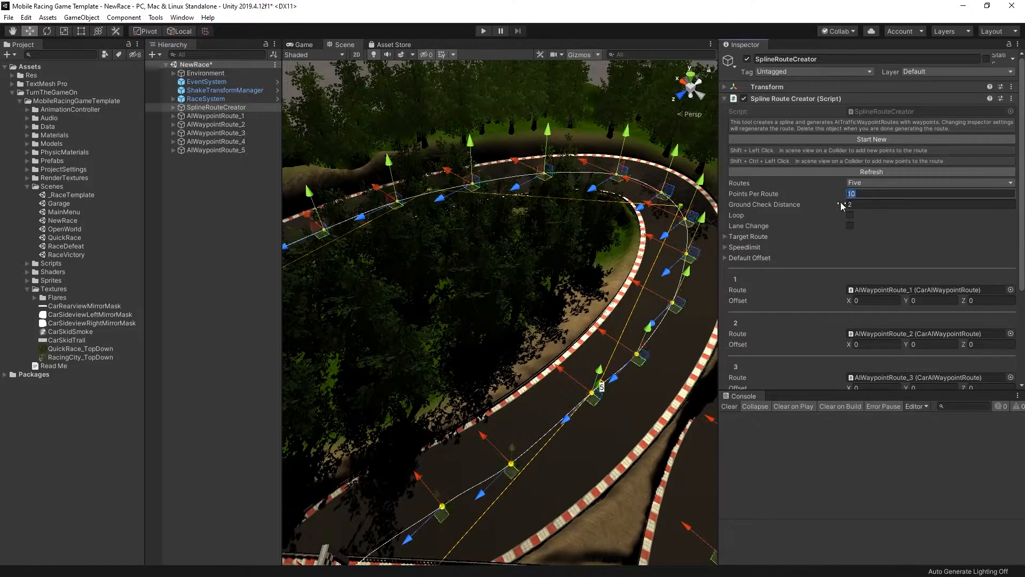
pyautogui.write('1')
pyautogui.click(848, 173)
pyautogui.moveTo(625, 267); pyautogui.dragTo(571, 372, button='right')
pyautogui.moveTo(571, 368); pyautogui.dragTo(856, 499, button='middle')
pyautogui.moveTo(522, 523); pyautogui.dragTo(521, 449, button='right')
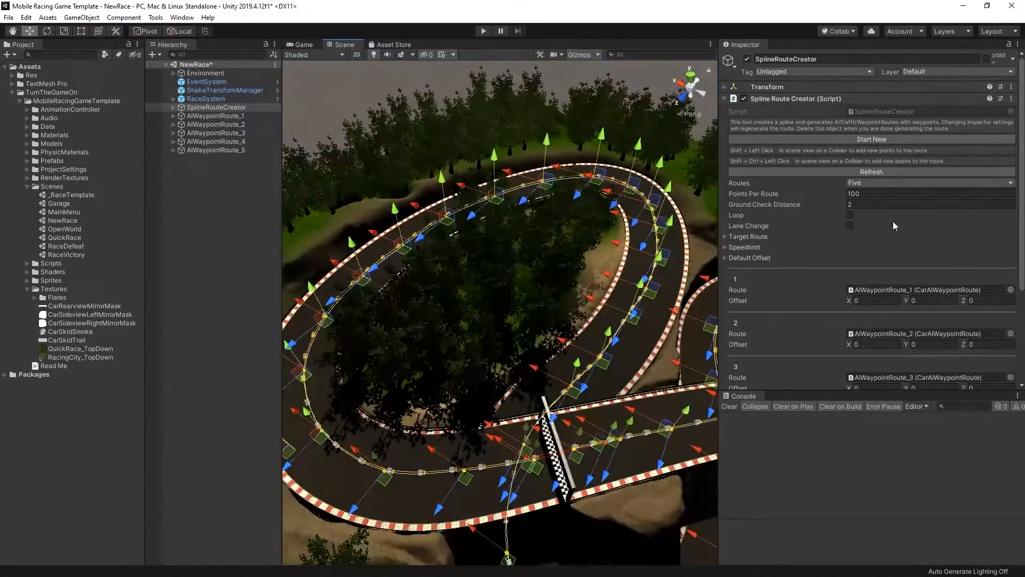
# - Set the X offsets of routes 1, 2, 4 and 5 to -7, -3.5, 3 and 7, and regenerate the routes
pyautogui.scroll(-5, 842, 240)
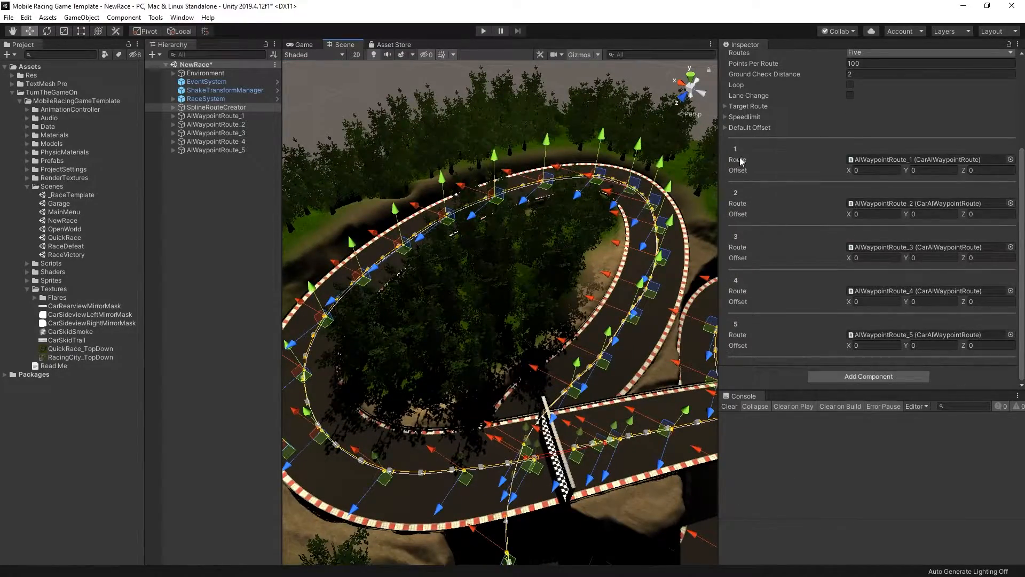
pyautogui.click(875, 169)
pyautogui.write('-7')
pyautogui.click(896, 213)
pyautogui.write('-3.5')
pyautogui.click(875, 257)
pyautogui.click(865, 302)
pyautogui.write('3')
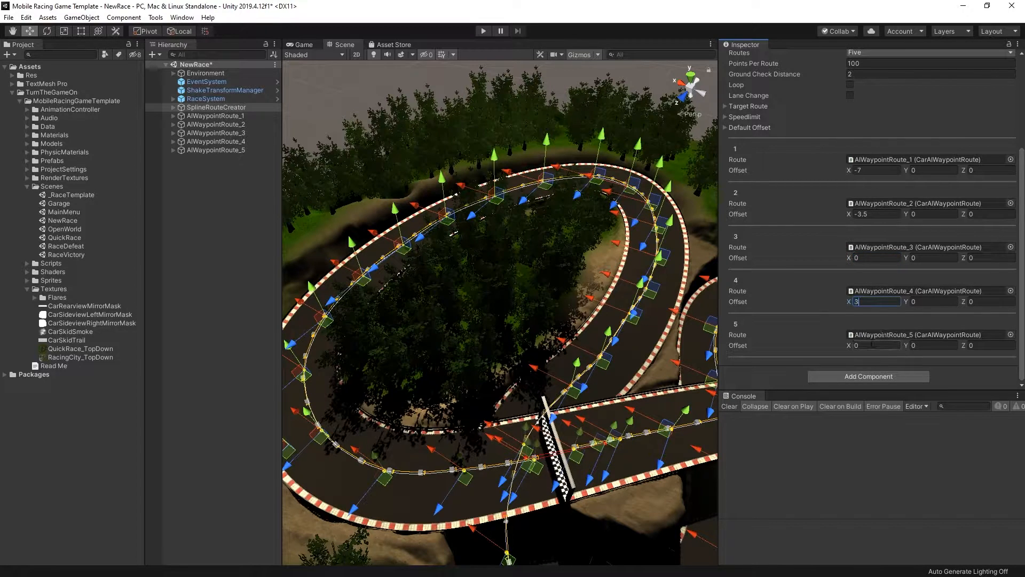
pyautogui.click(870, 345)
pyautogui.scroll(3, 831, 180)
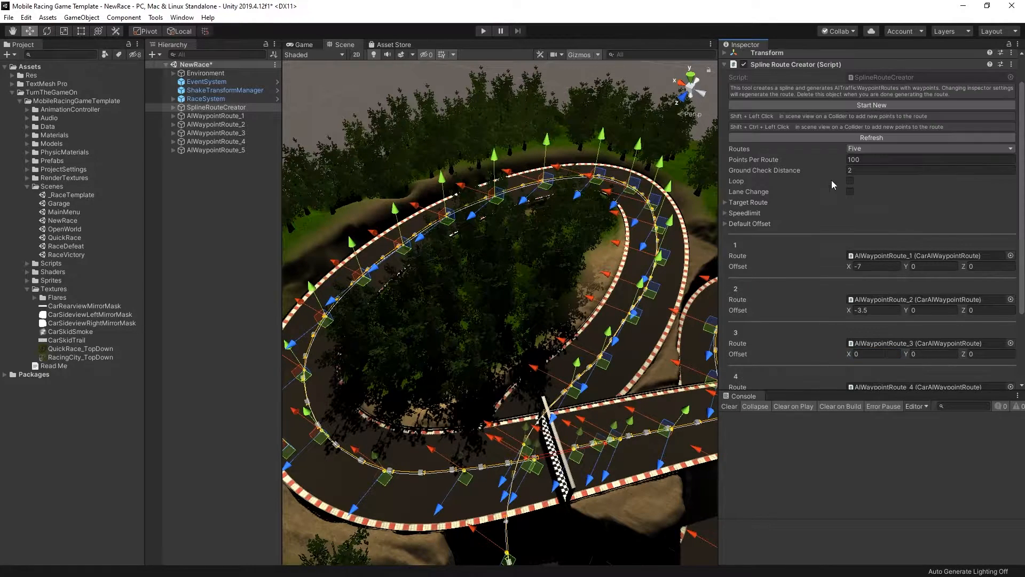
pyautogui.click(866, 137)
# - Dock the Console alongside the Inspector and bring the Inspector back to the front
pyautogui.moveTo(738, 396); pyautogui.dragTo(783, 47)
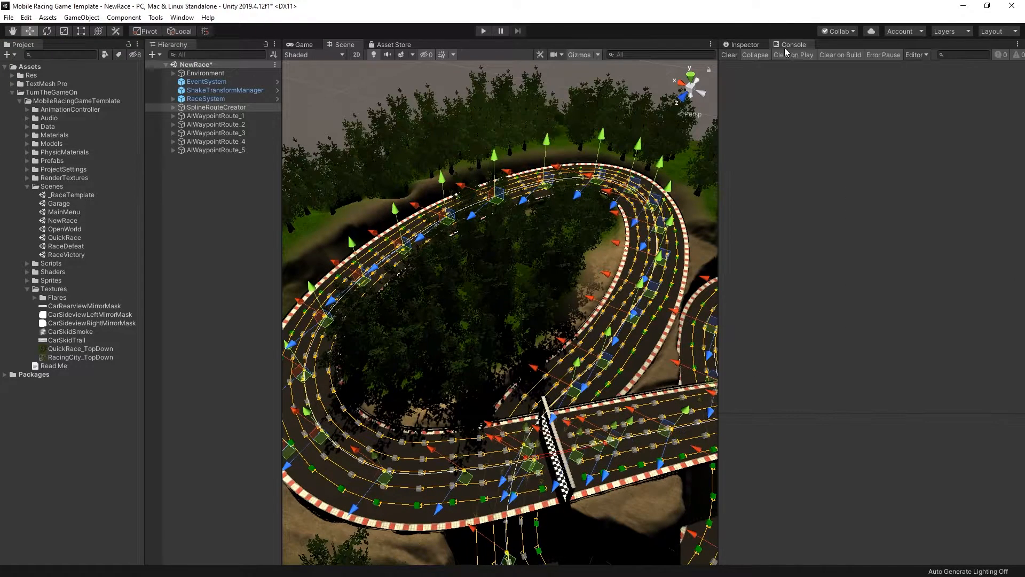
pyautogui.click(746, 45)
# - Adjust the first spline point and its neighbouring control point beside the finish line, and regenerate the routes
pyautogui.scroll(5, 589, 426)
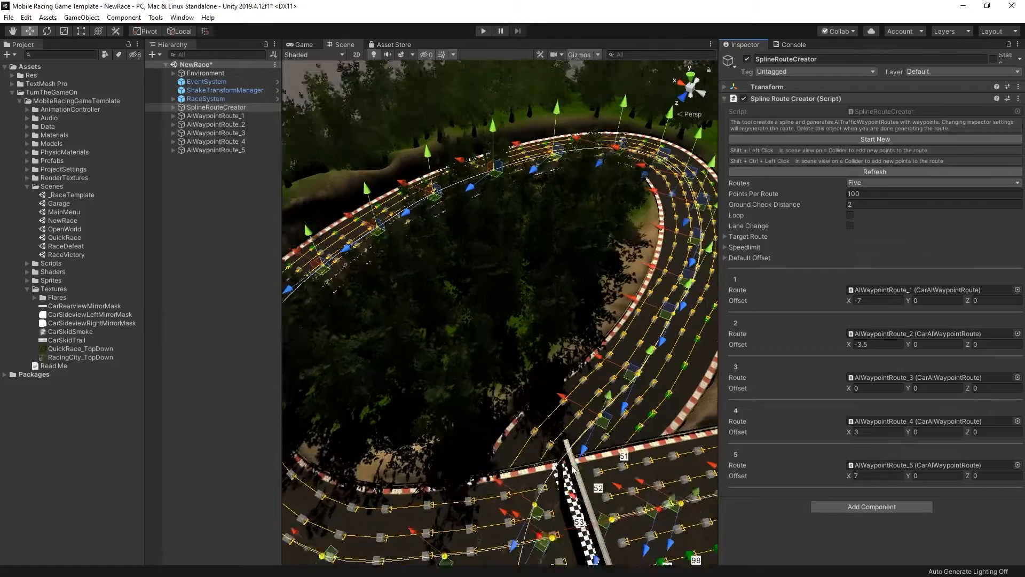
pyautogui.scroll(8, 589, 426)
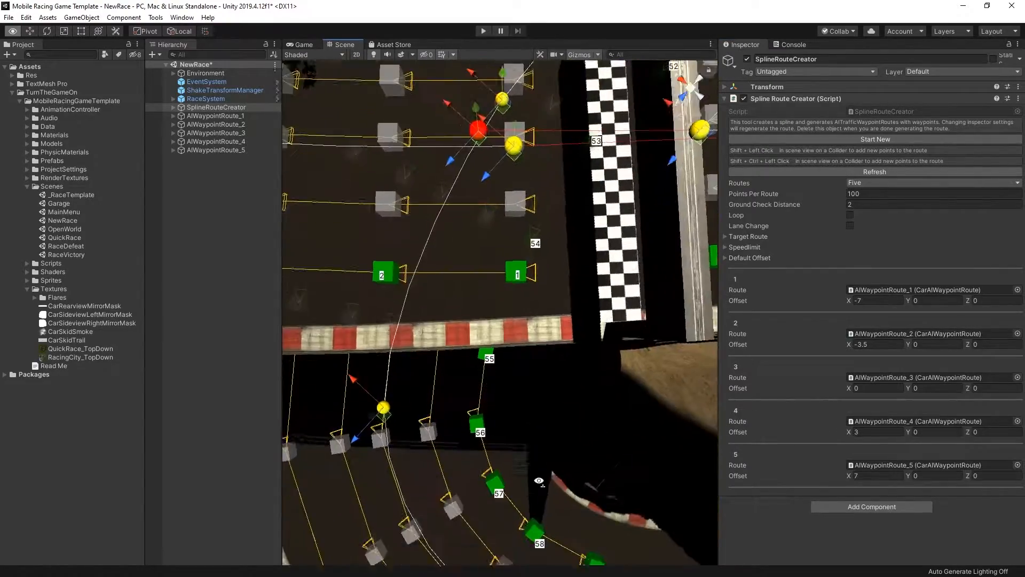
pyautogui.moveTo(547, 411); pyautogui.dragTo(539, 426, button='middle')
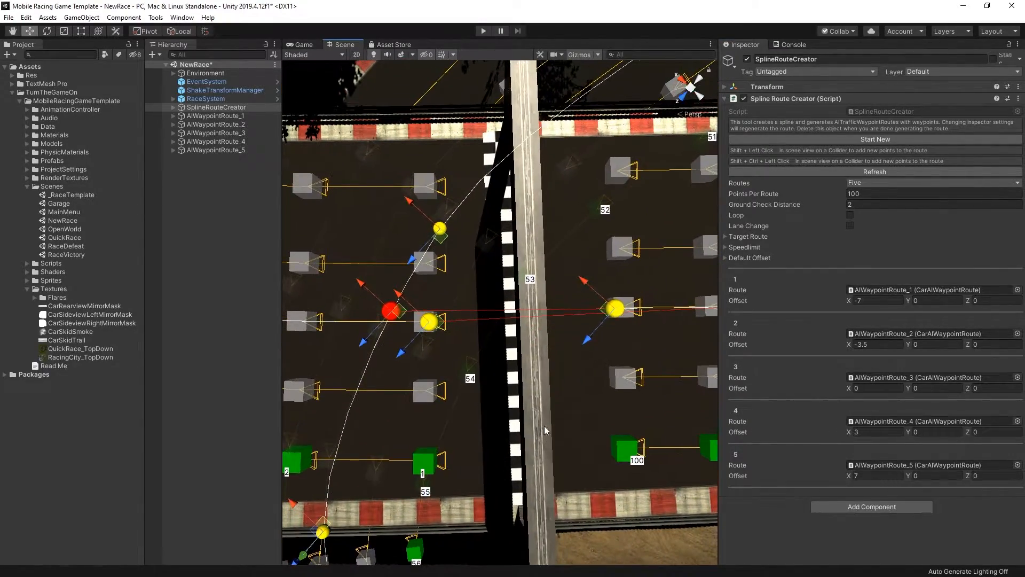
pyautogui.keyDown('alt'); pyautogui.moveTo(600, 452); pyautogui.dragTo(587, 433); pyautogui.keyUp('alt')
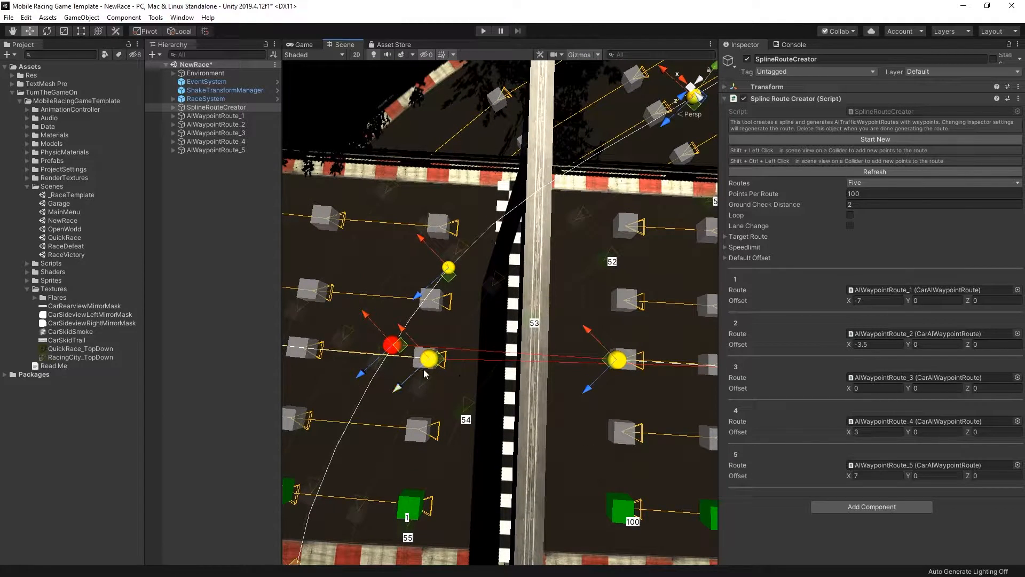
pyautogui.moveTo(439, 362); pyautogui.dragTo(437, 381)
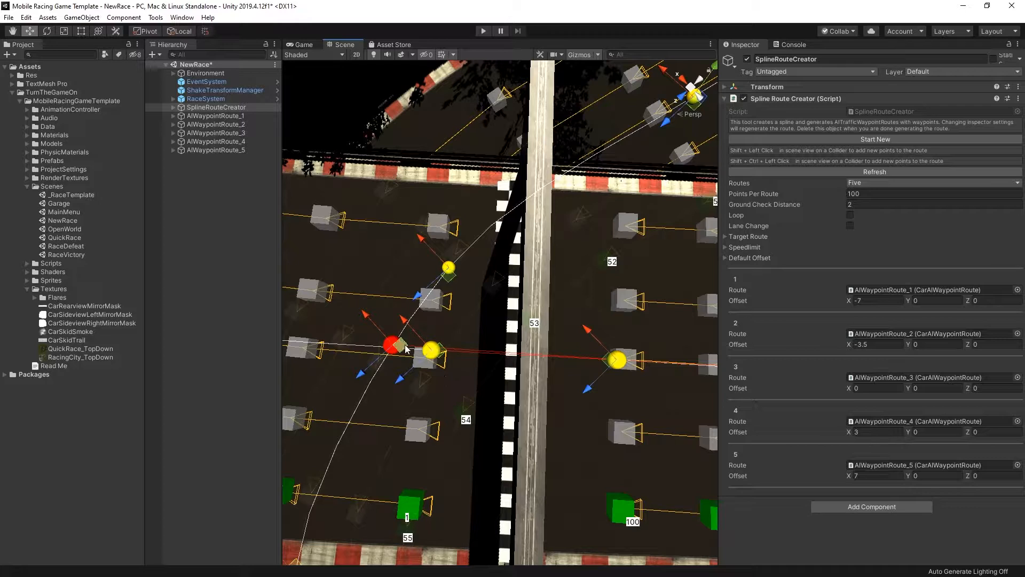
pyautogui.moveTo(401, 345); pyautogui.dragTo(399, 351)
pyautogui.moveTo(533, 367); pyautogui.dragTo(541, 322, button='middle')
pyautogui.click(866, 172)
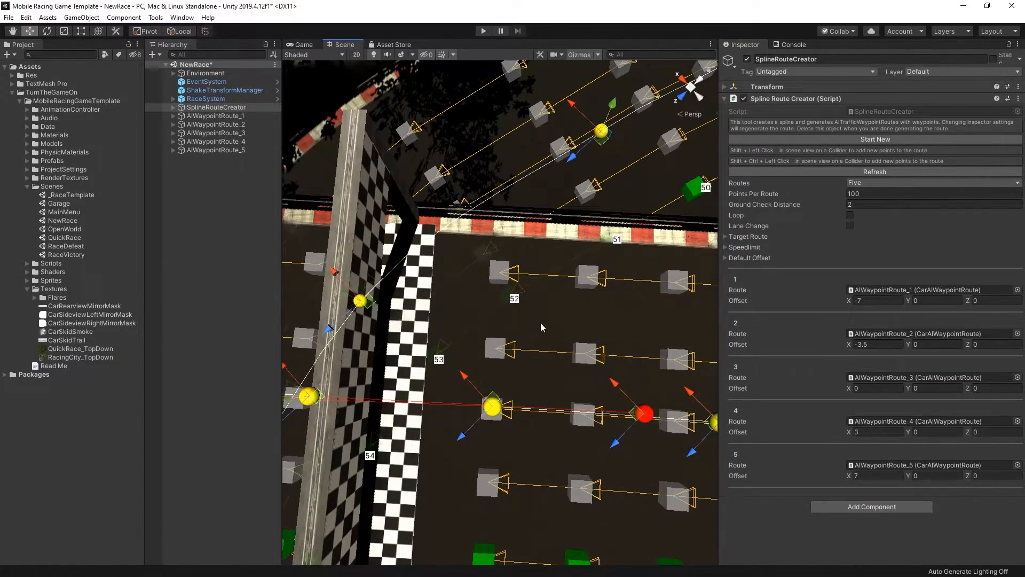
# - Inspect the last and first waypoints of route 5 at the finish line, including the last one's New Route Points
pyautogui.click(502, 271)
pyautogui.moveTo(465, 302); pyautogui.dragTo(581, 342, button='middle')
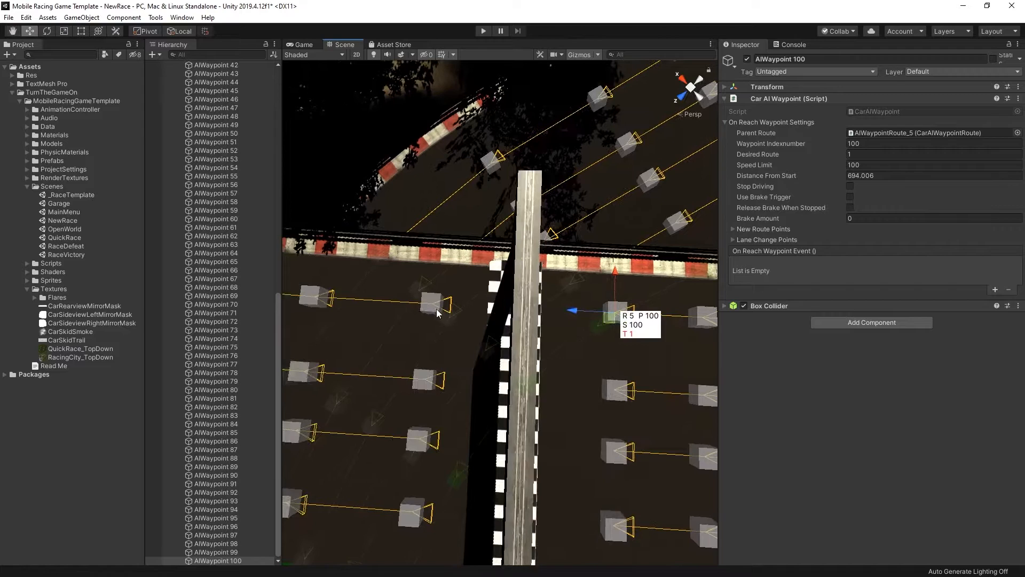
pyautogui.click(436, 307)
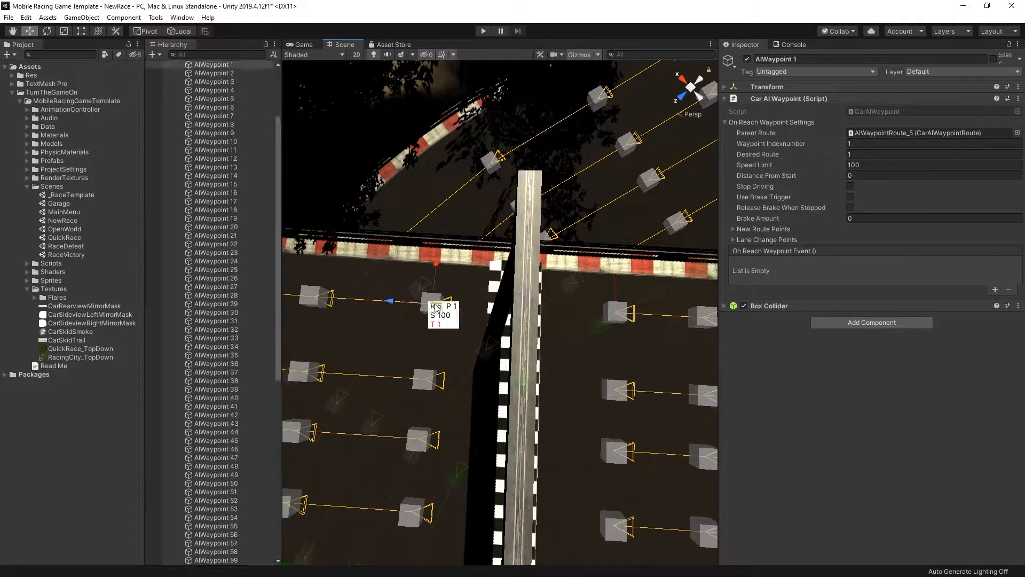
pyautogui.click(616, 309)
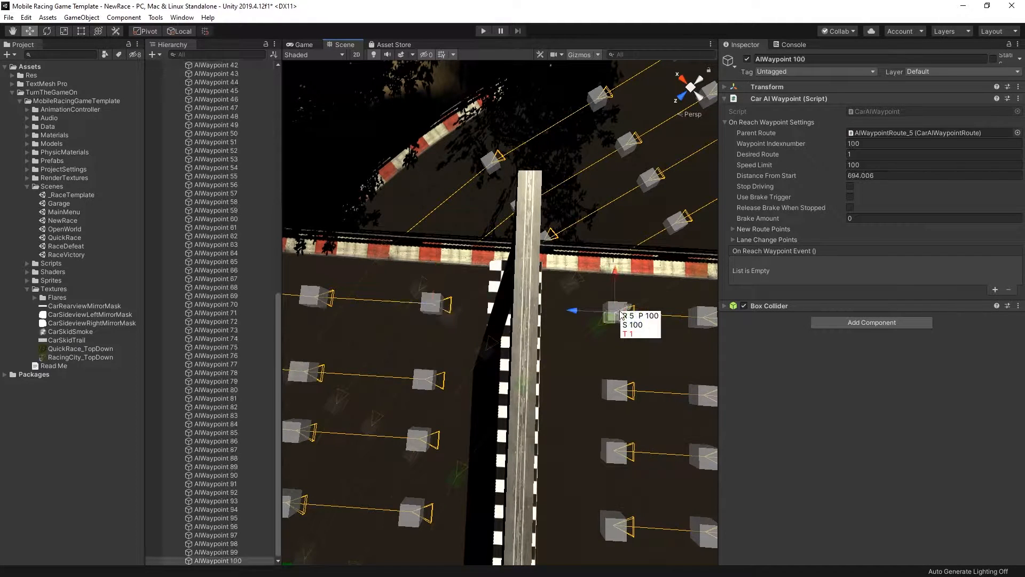
pyautogui.click(744, 229)
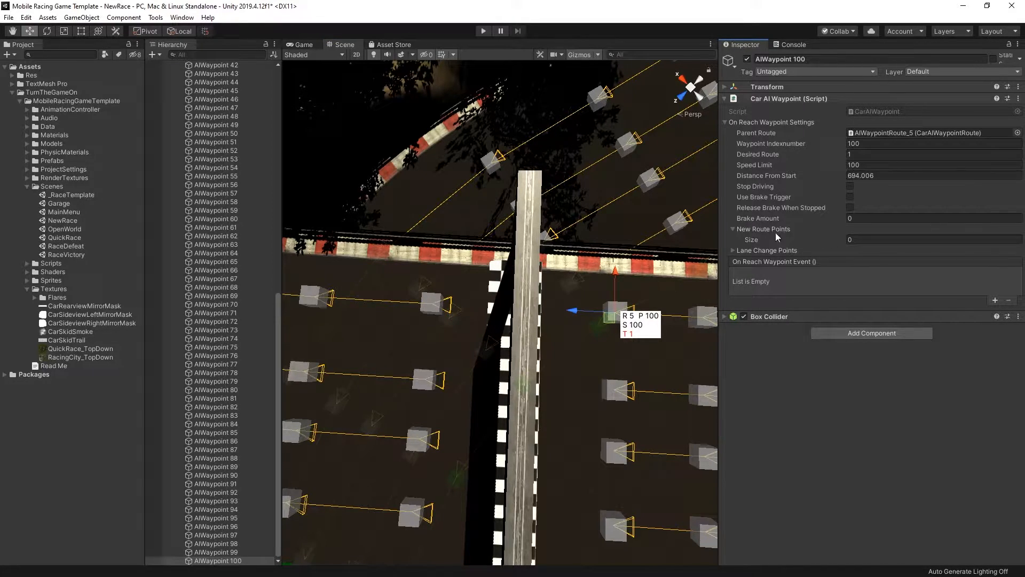
# - Enable Loop on SplineRouteCreator and regenerate the routes
pyautogui.scroll(15, 168, 241)
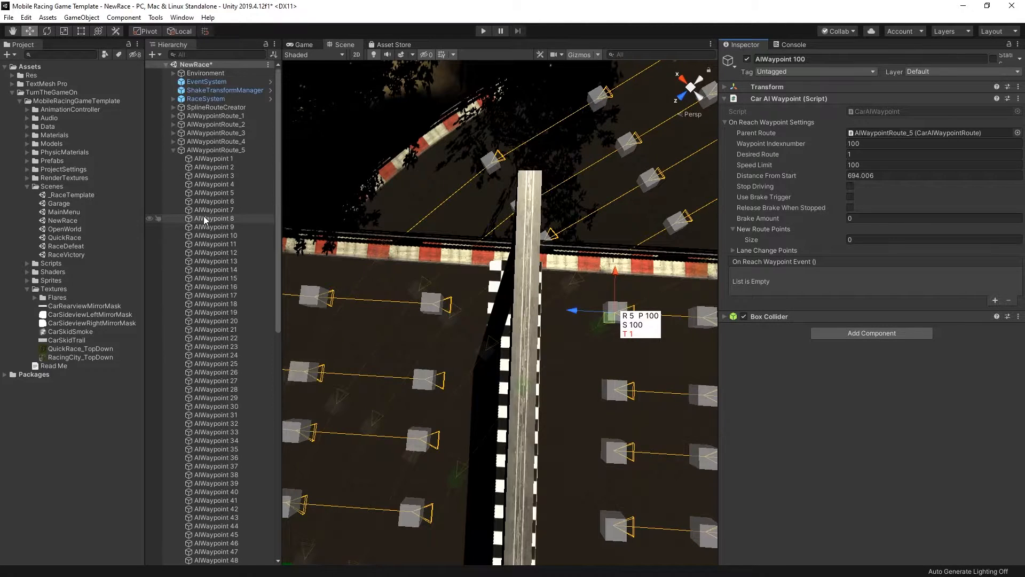
pyautogui.click(174, 149)
pyautogui.click(213, 108)
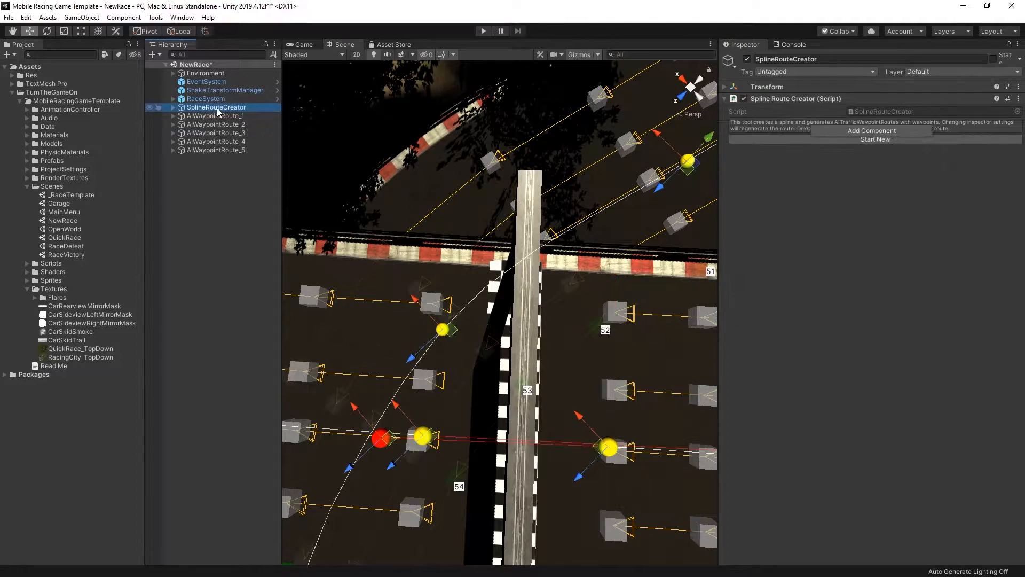
pyautogui.click(738, 216)
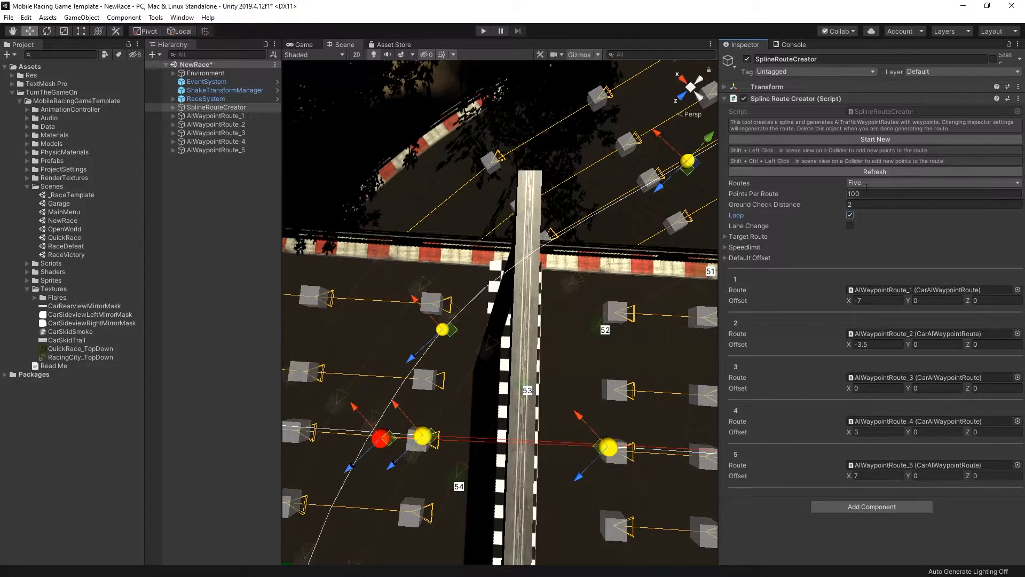
pyautogui.click(874, 172)
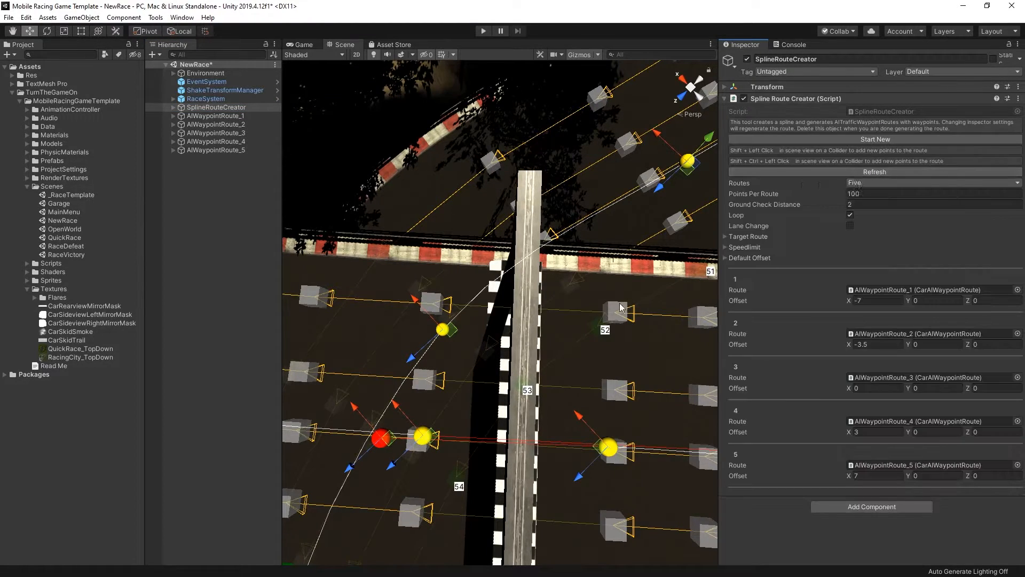
# - Check the New Route Points link of route 5's last waypoint and select the waypoint it refers to
pyautogui.click(616, 316)
pyautogui.click(890, 249)
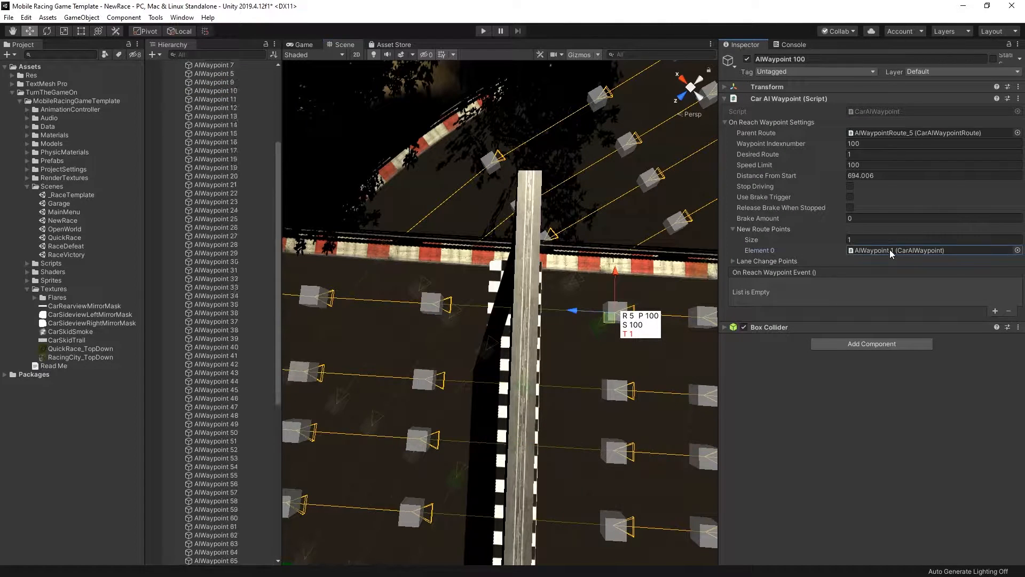
pyautogui.click(212, 65)
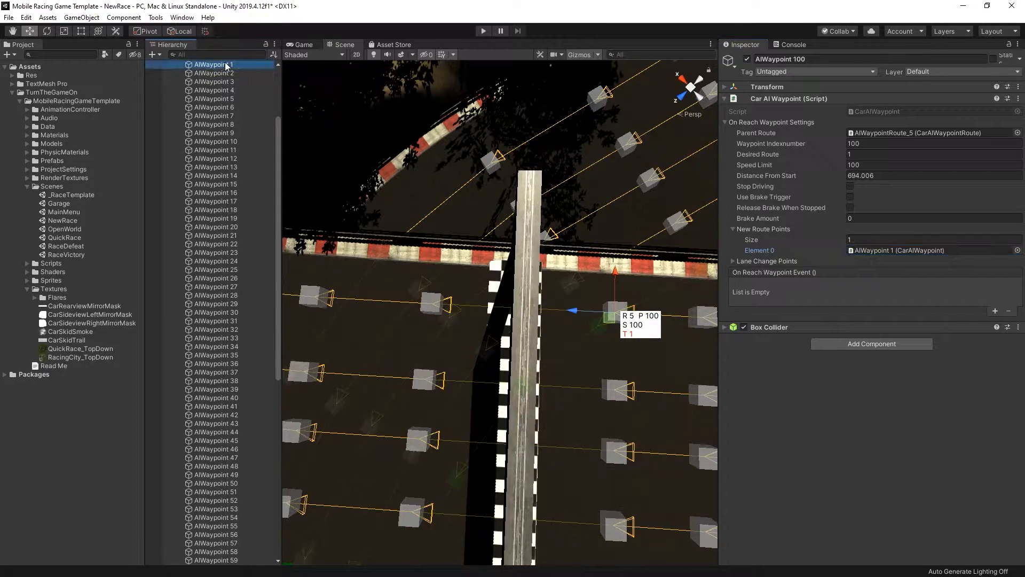
# - Examine the Desired Route and Speed Limit settings of route 5's first waypoint and the lanes leading into the curve
pyautogui.keyDown('alt'); pyautogui.moveTo(403, 271); pyautogui.dragTo(406, 307); pyautogui.keyUp('alt')
pyautogui.moveTo(407, 308); pyautogui.dragTo(494, 267, button='middle')
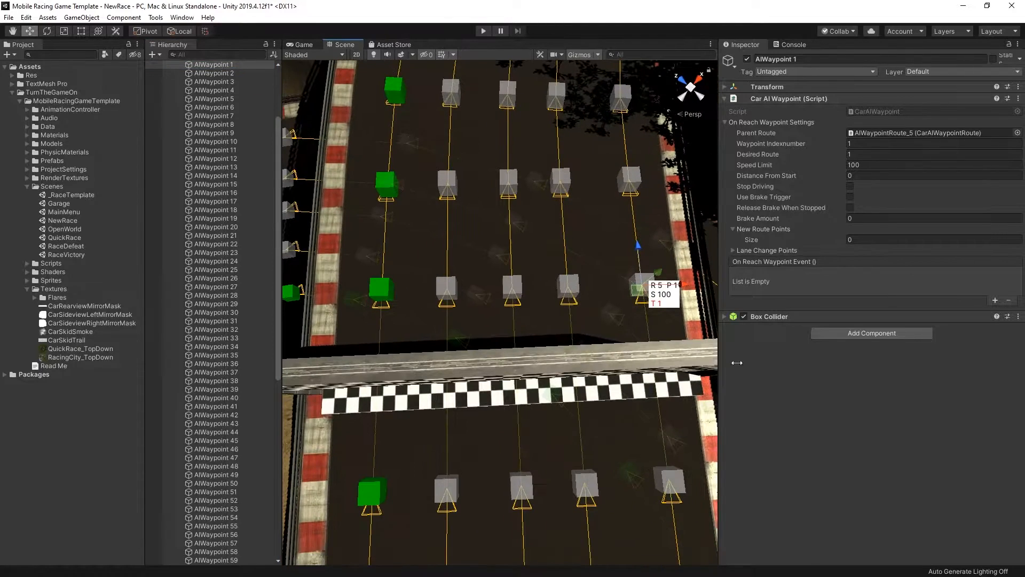
pyautogui.click(770, 155)
pyautogui.click(881, 155)
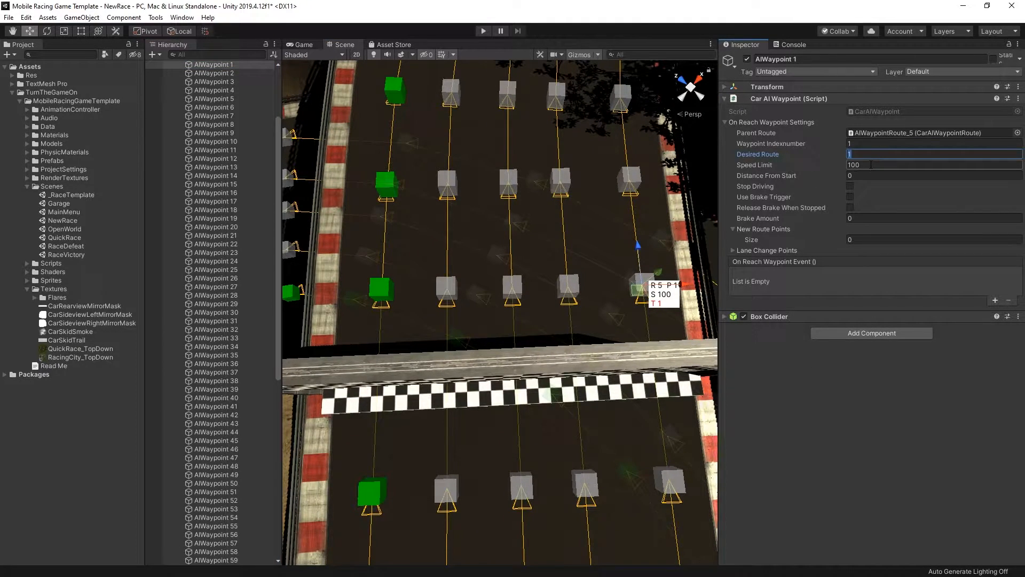
pyautogui.click(758, 168)
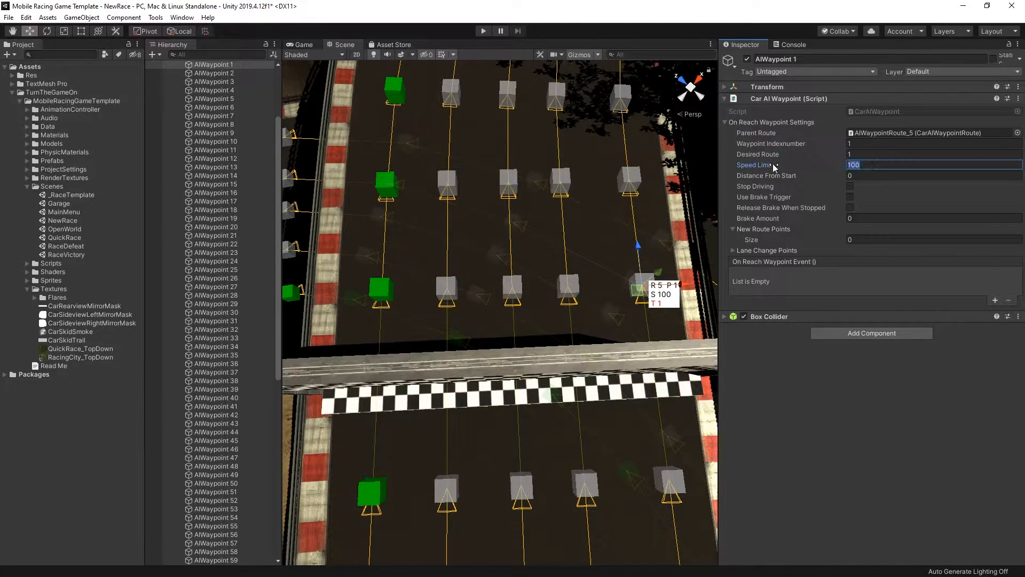
pyautogui.moveTo(551, 275); pyautogui.dragTo(583, 224, button='right')
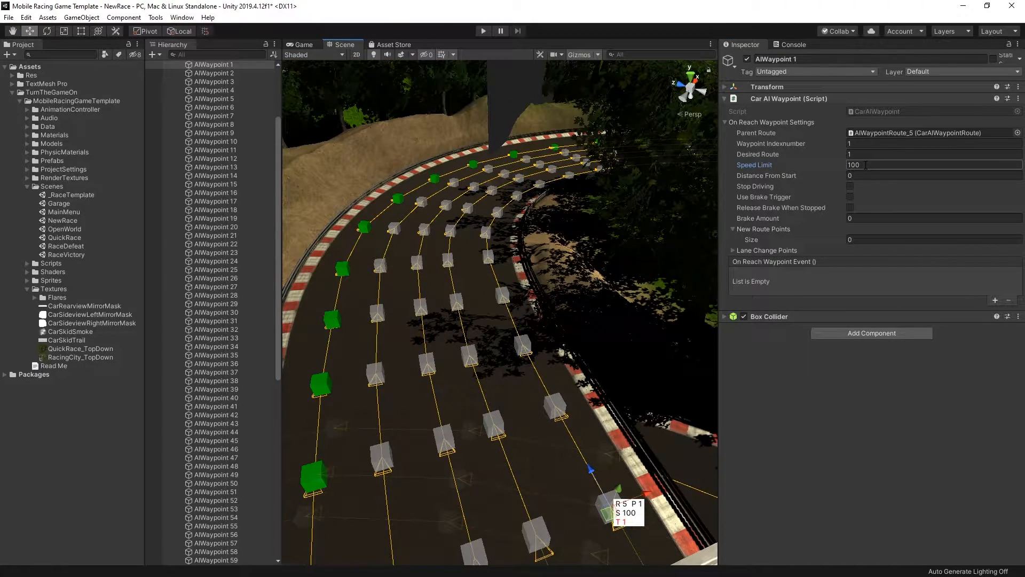
# - Examine the generated lanes around the finish line and the adjoining curves, and collapse the route 5 waypoint list
pyautogui.moveTo(376, 270); pyautogui.dragTo(384, 223, button='right')
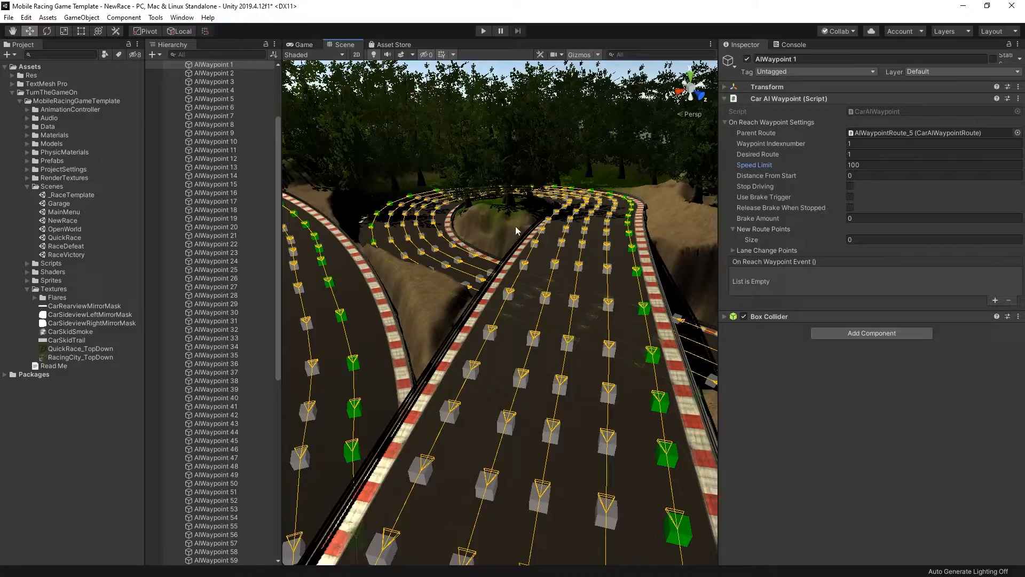
pyautogui.moveTo(602, 295); pyautogui.dragTo(389, 343, button='right')
pyautogui.scroll(5, 521, 339)
pyautogui.moveTo(526, 373); pyautogui.dragTo(899, 290, button='right')
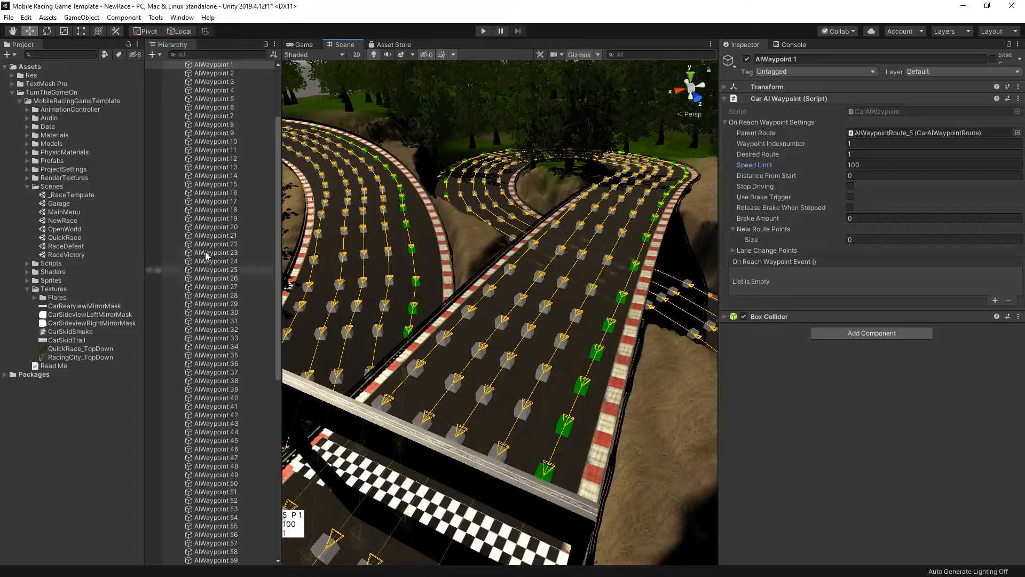
pyautogui.scroll(5, 207, 260)
pyautogui.click(173, 150)
pyautogui.moveTo(622, 289); pyautogui.dragTo(373, 326, button='right')
pyautogui.click(230, 320)
pyautogui.moveTo(524, 315); pyautogui.dragTo(277, 297, button='right')
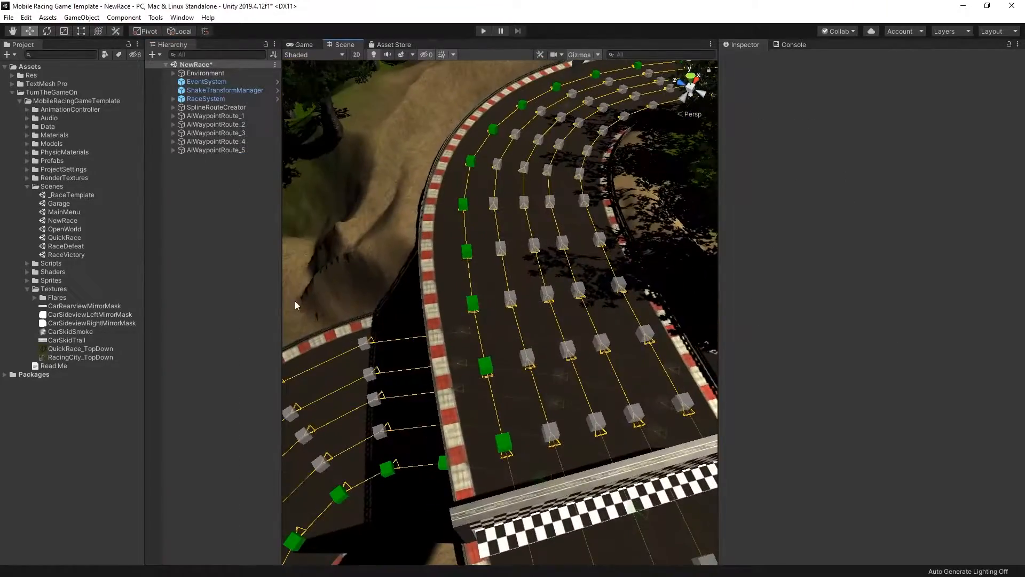
# - Enable Lane Change on SplineRouteCreator and regenerate the routes
pyautogui.doubleClick(238, 107)
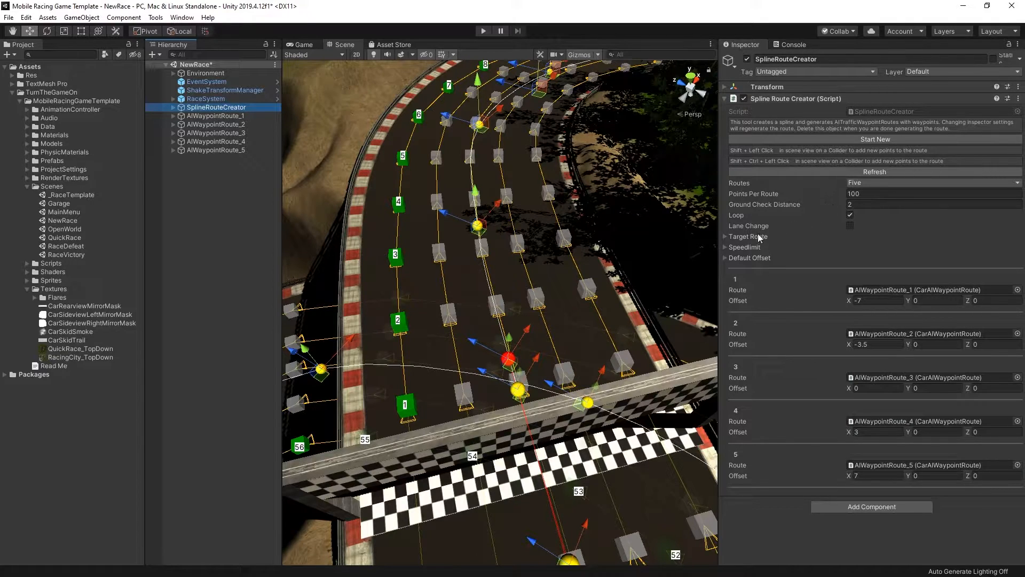
pyautogui.click(849, 226)
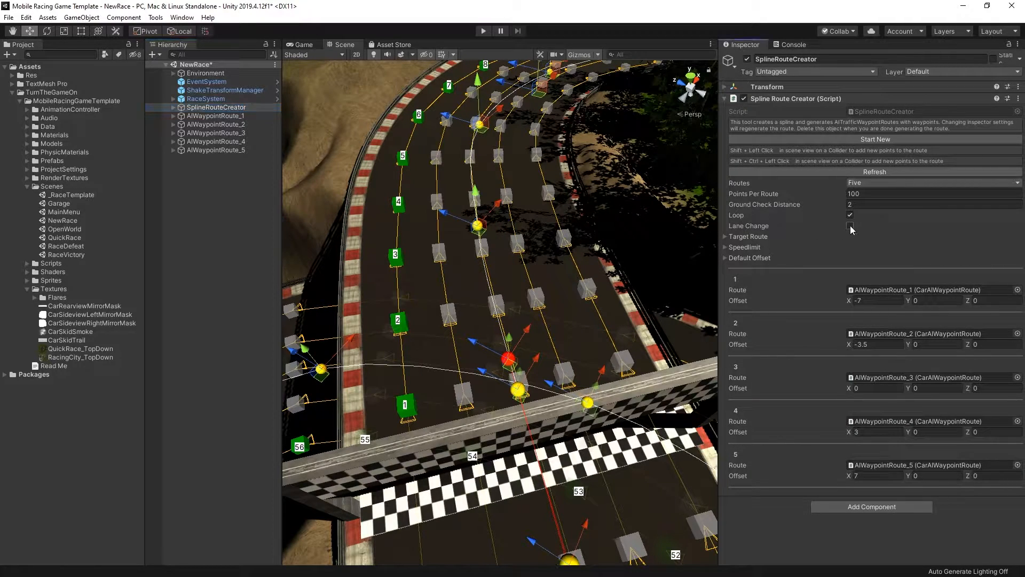
pyautogui.click(864, 171)
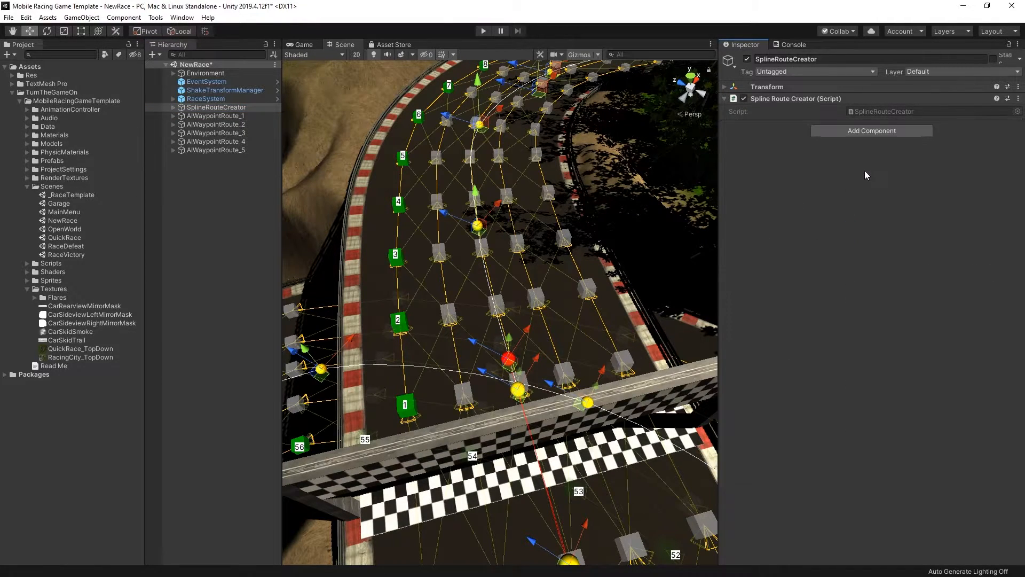
# - Inspect the Lane Change Points of route 2's third waypoint and check the waypoint each of the two elements refers to
pyautogui.click(441, 255)
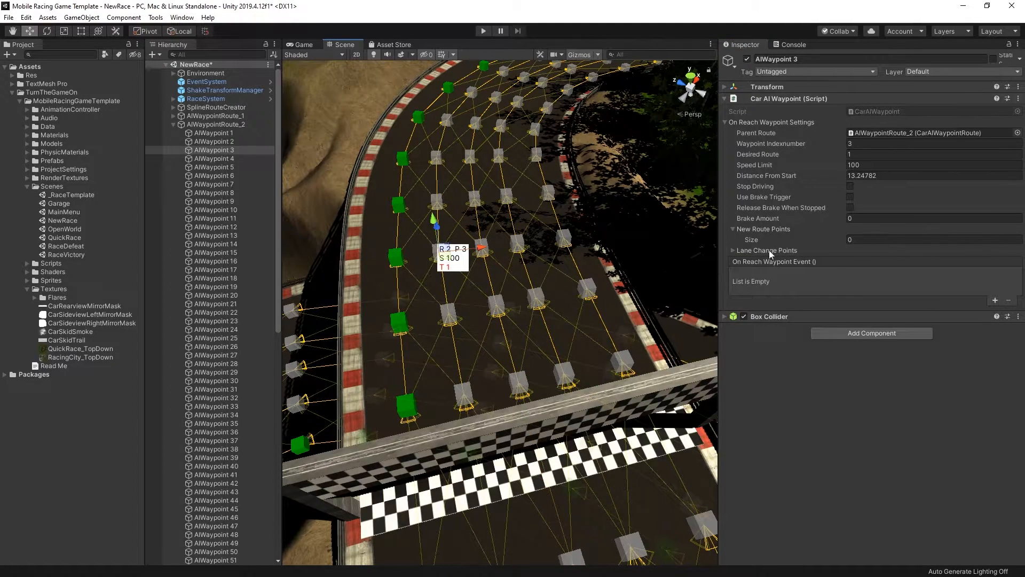
pyautogui.click(733, 251)
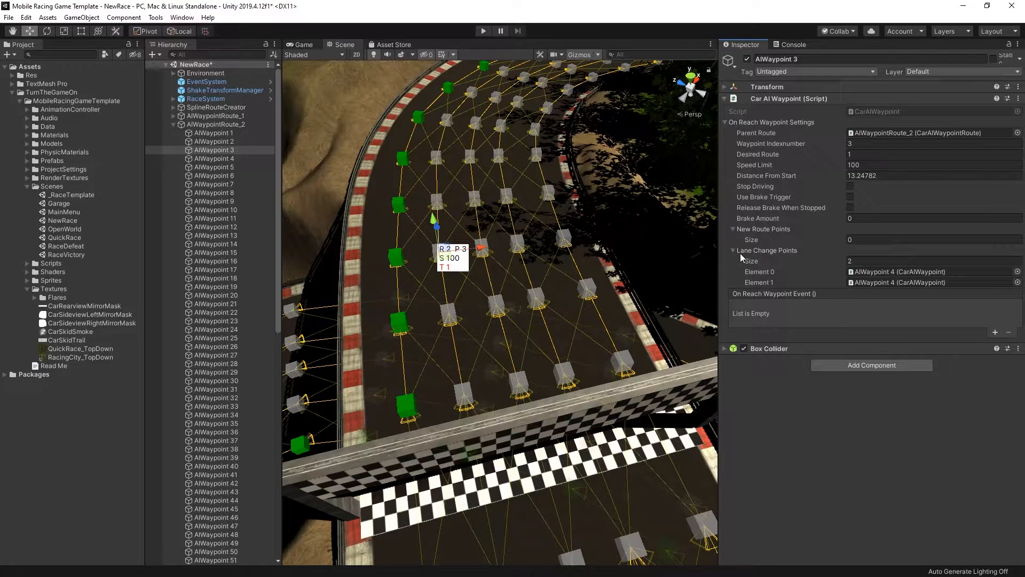
pyautogui.click(874, 271)
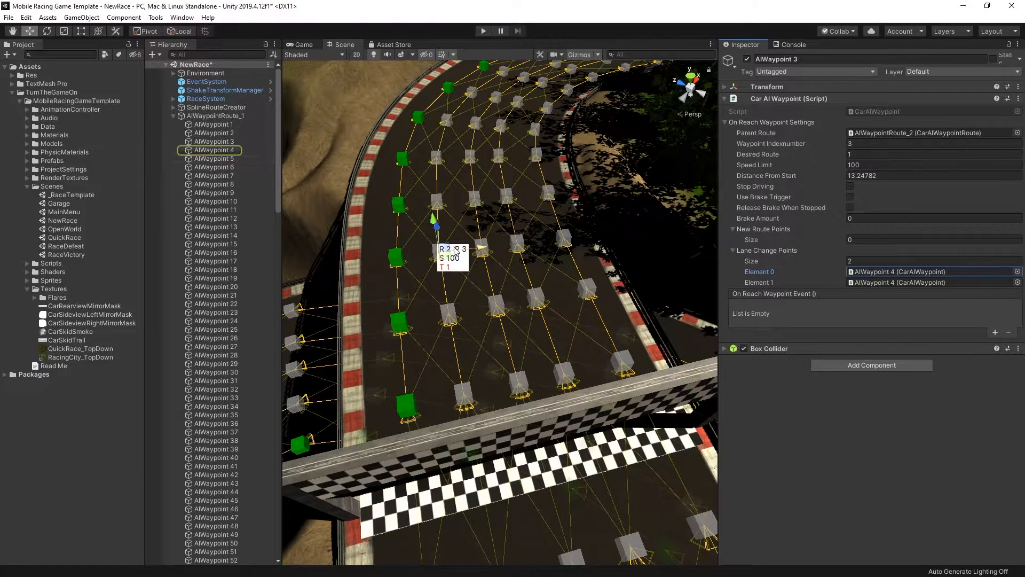
pyautogui.click(233, 150)
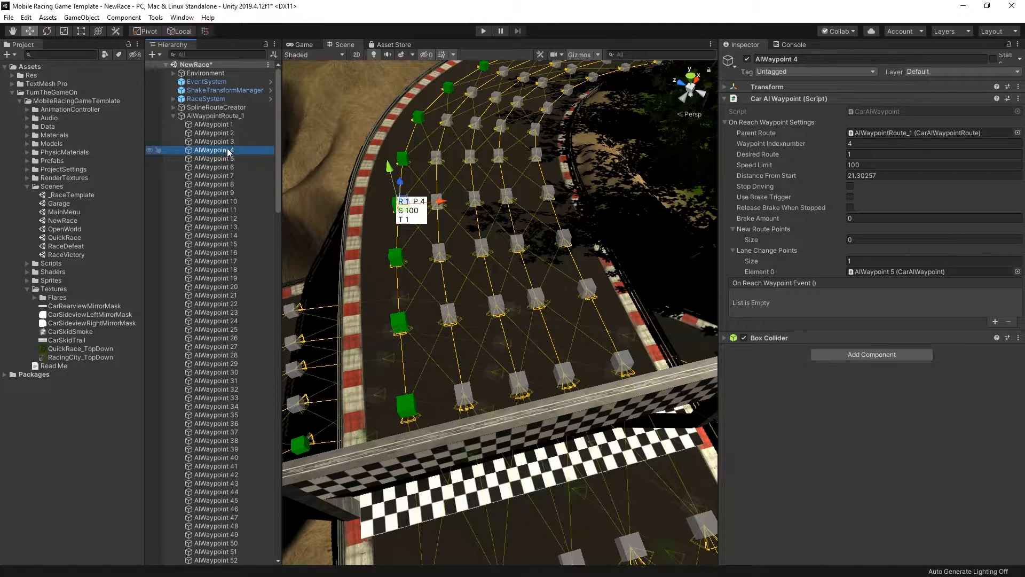
pyautogui.hotkey('ctrl', 'z')
pyautogui.click(875, 282)
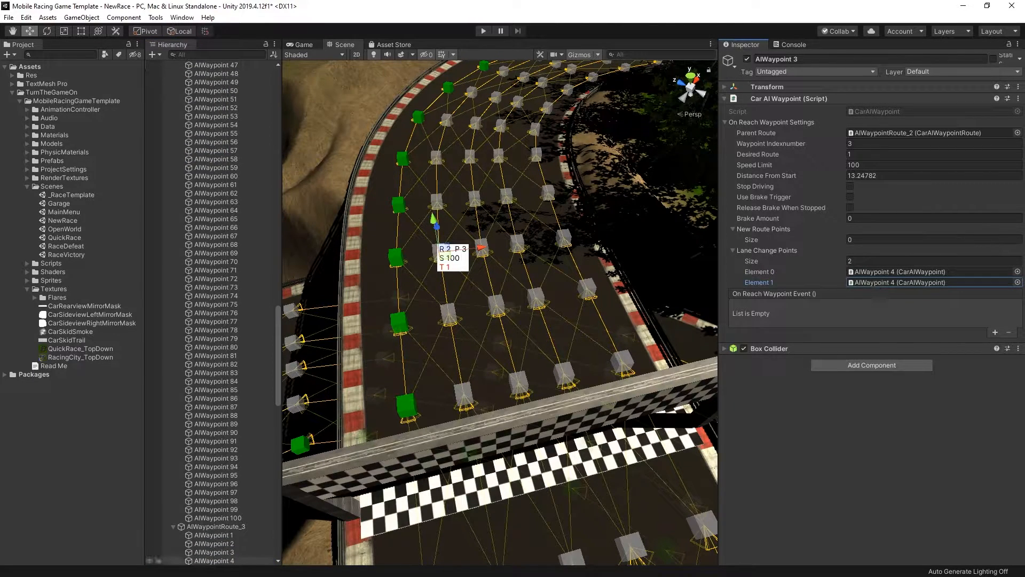
pyautogui.click(234, 560)
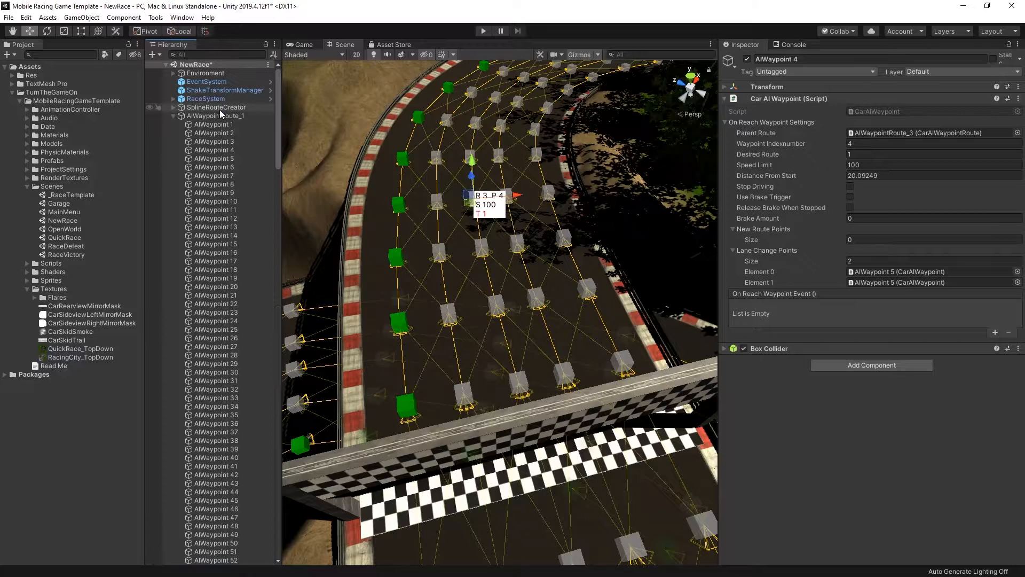
# - Return to SplineRouteCreator and look over its Target Route and Speedlimit lists
pyautogui.click(219, 109)
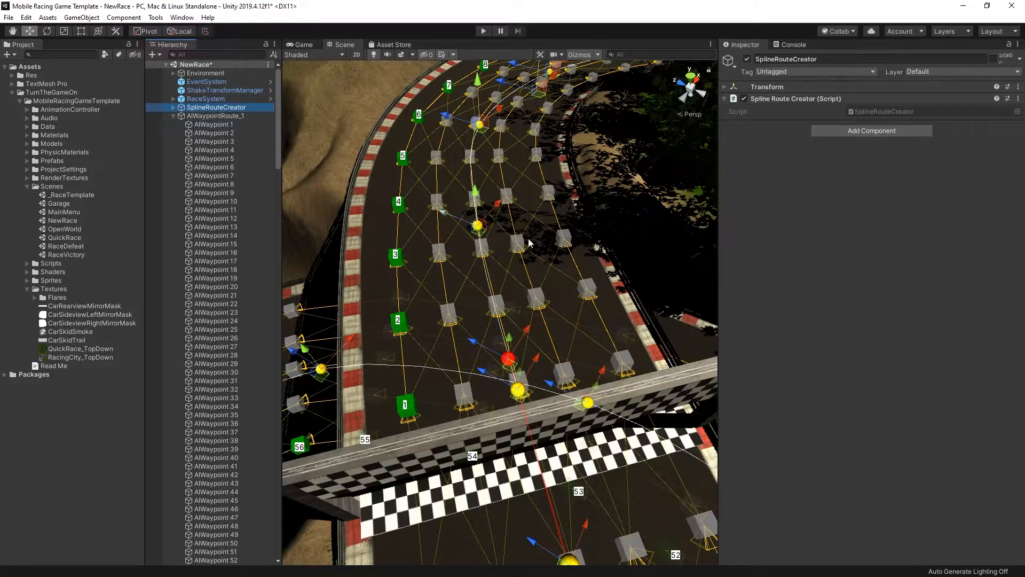
pyautogui.click(724, 236)
pyautogui.click(724, 238)
pyautogui.click(725, 246)
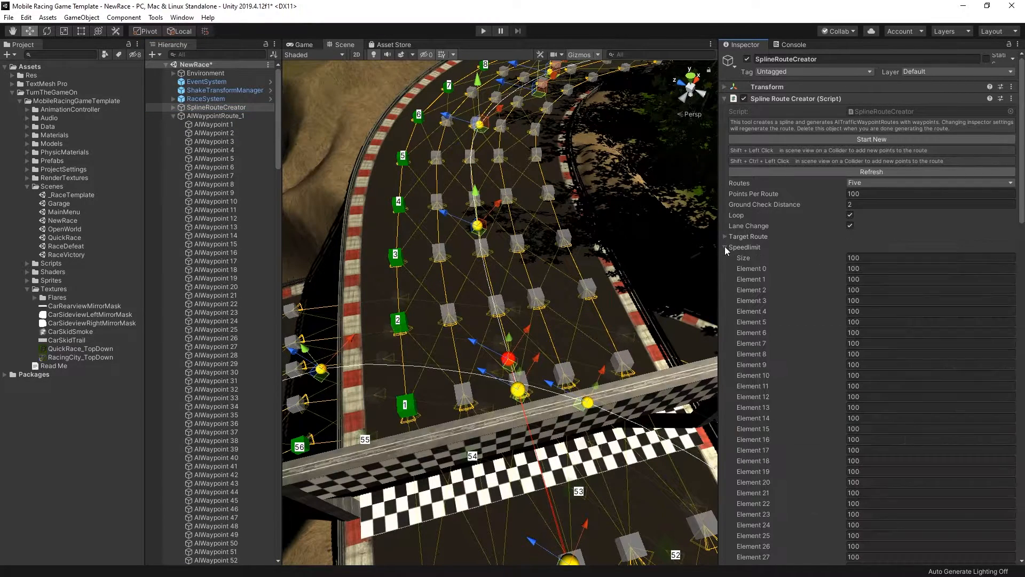
pyautogui.click(725, 245)
# - Survey the numbered waypoints and lane-change links from the finish line through the curves to judge which lane suits each section
pyautogui.scroll(-15, 434, 306)
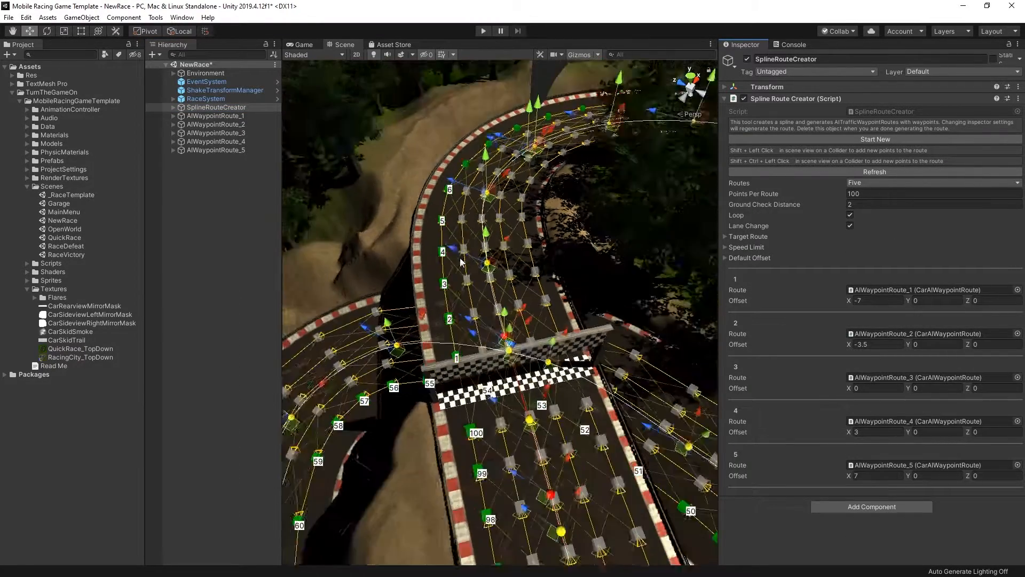
pyautogui.moveTo(442, 233); pyautogui.dragTo(392, 255, button='right')
pyautogui.scroll(6, 476, 266)
pyautogui.moveTo(391, 255); pyautogui.dragTo(587, 355, button='middle')
pyautogui.moveTo(587, 355); pyautogui.dragTo(587, 283, button='right')
pyautogui.moveTo(409, 374); pyautogui.dragTo(537, 252, button='middle')
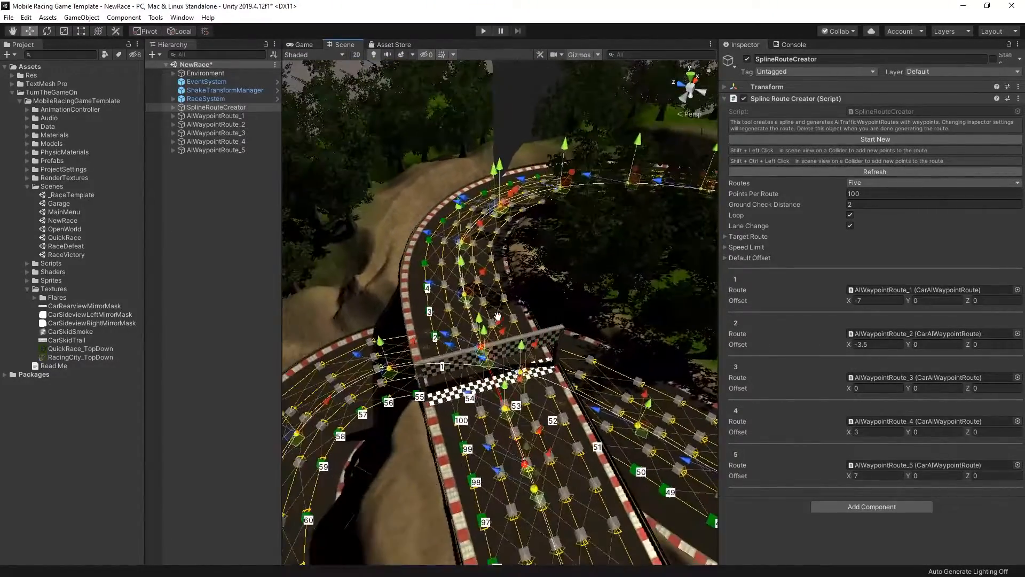
pyautogui.scroll(8, 537, 252)
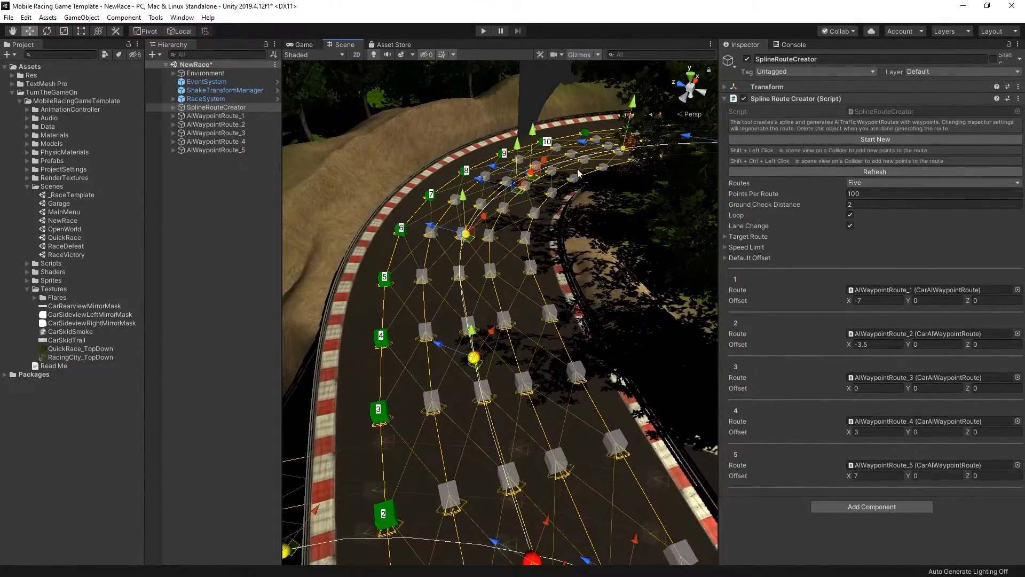
pyautogui.moveTo(508, 293); pyautogui.dragTo(633, 265, button='right')
pyautogui.moveTo(448, 283); pyautogui.dragTo(768, 416, button='middle')
pyautogui.moveTo(498, 364); pyautogui.dragTo(598, 368, button='right')
pyautogui.moveTo(488, 361); pyautogui.dragTo(584, 437, button='middle')
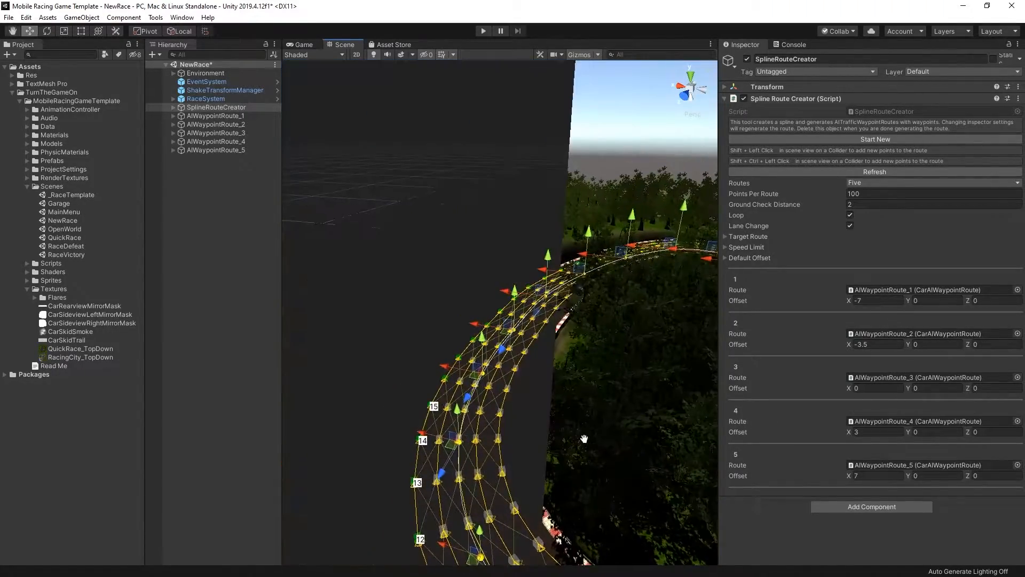
pyautogui.moveTo(480, 419); pyautogui.dragTo(555, 413, button='right')
pyautogui.scroll(3, 541, 387)
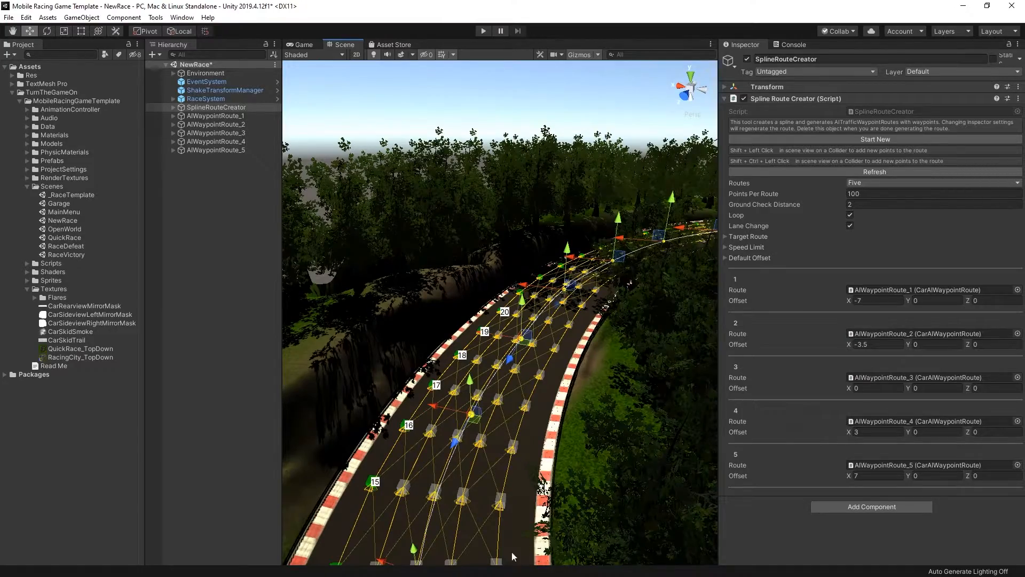
pyautogui.moveTo(650, 277); pyautogui.dragTo(887, 5, button='middle')
pyautogui.moveTo(691, 326); pyautogui.dragTo(581, 262, button='middle')
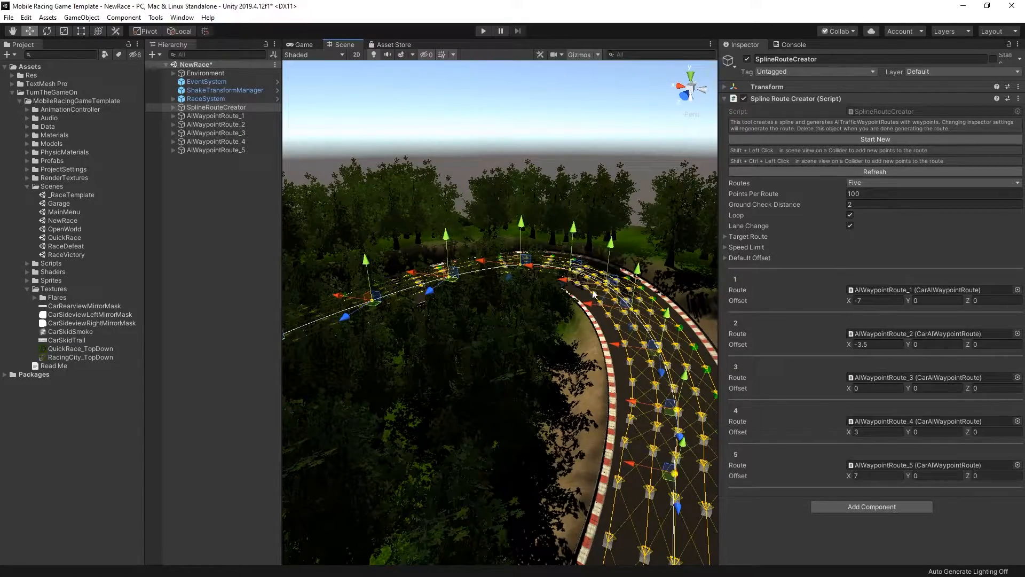
pyautogui.moveTo(689, 433); pyautogui.dragTo(491, 302, button='right')
pyautogui.moveTo(491, 302); pyautogui.dragTo(710, 379, button='middle')
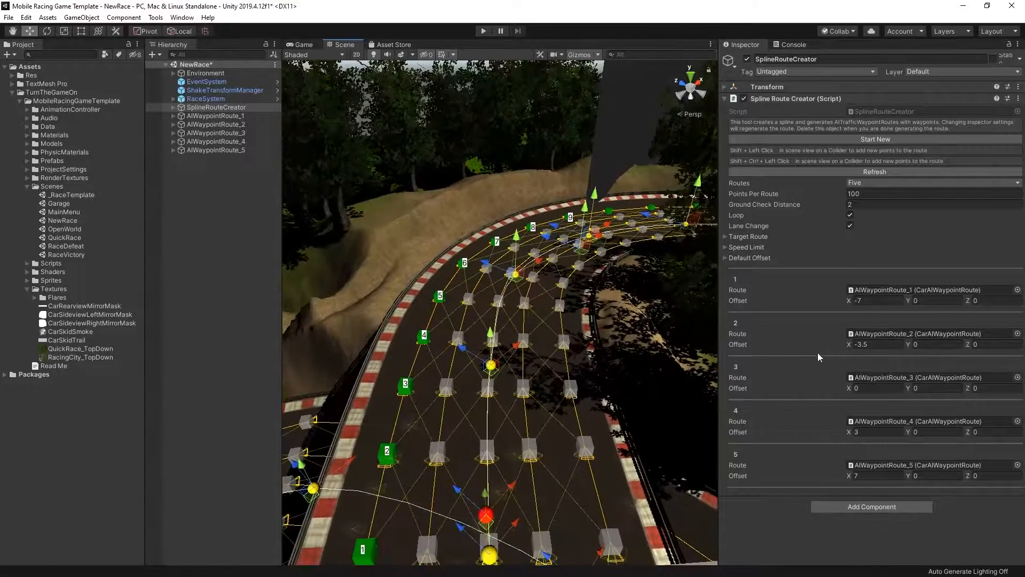
# - Expand SplineRouteCreator's Target Route list and step through its first elements
pyautogui.click(725, 237)
pyautogui.click(865, 258)
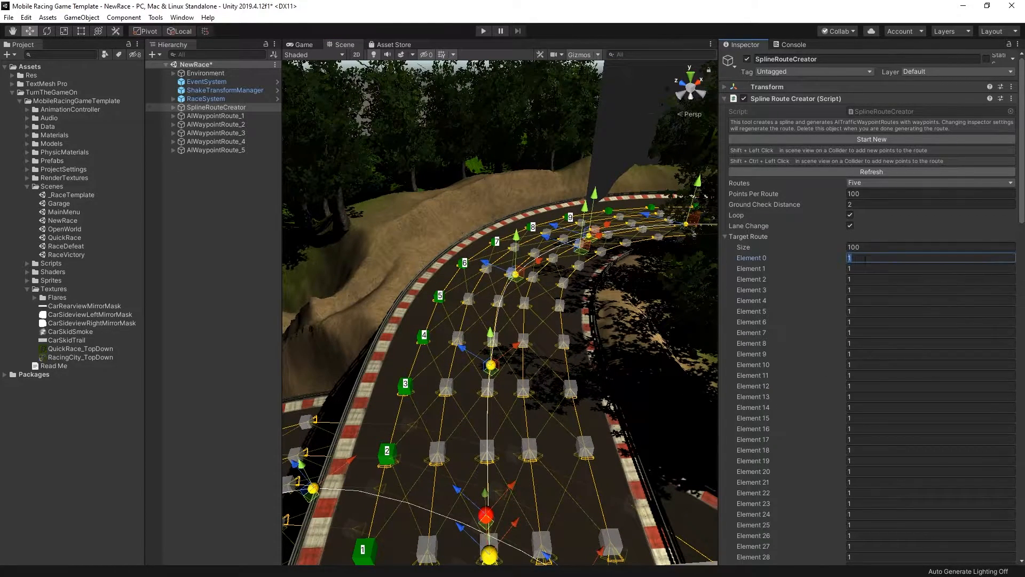
pyautogui.press('Tab')
pyautogui.press('Tab')
pyautogui.press('Tab')
pyautogui.press('Tab')
pyautogui.press('Tab')
pyautogui.press('Tab')
pyautogui.press('Tab')
pyautogui.press('Tab')
pyautogui.press('Tab')
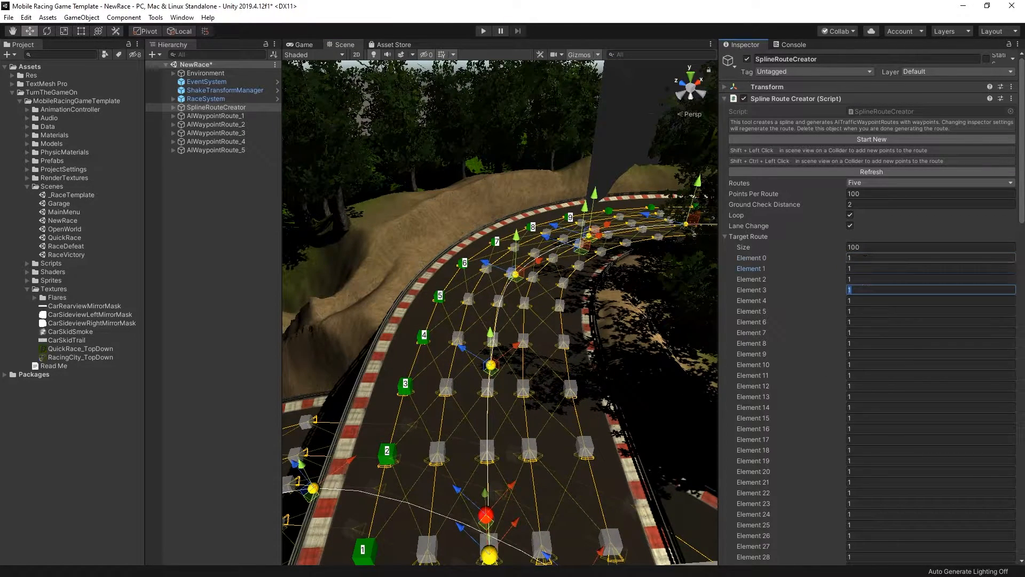
pyautogui.press('Tab')
pyautogui.press('Tab')
pyautogui.hotkey('shift', 'Tab')
pyautogui.hotkey('shift', 'Tab')
pyautogui.hotkey('shift', 'Tab')
pyautogui.hotkey('shift', 'Tab')
pyautogui.hotkey('shift', 'Tab')
pyautogui.hotkey('shift', 'Tab')
pyautogui.hotkey('shift', 'Tab')
pyautogui.hotkey('shift', 'Tab')
pyautogui.hotkey('shift', 'Tab')
pyautogui.hotkey('shift', 'Tab')
pyautogui.hotkey('shift', 'Tab')
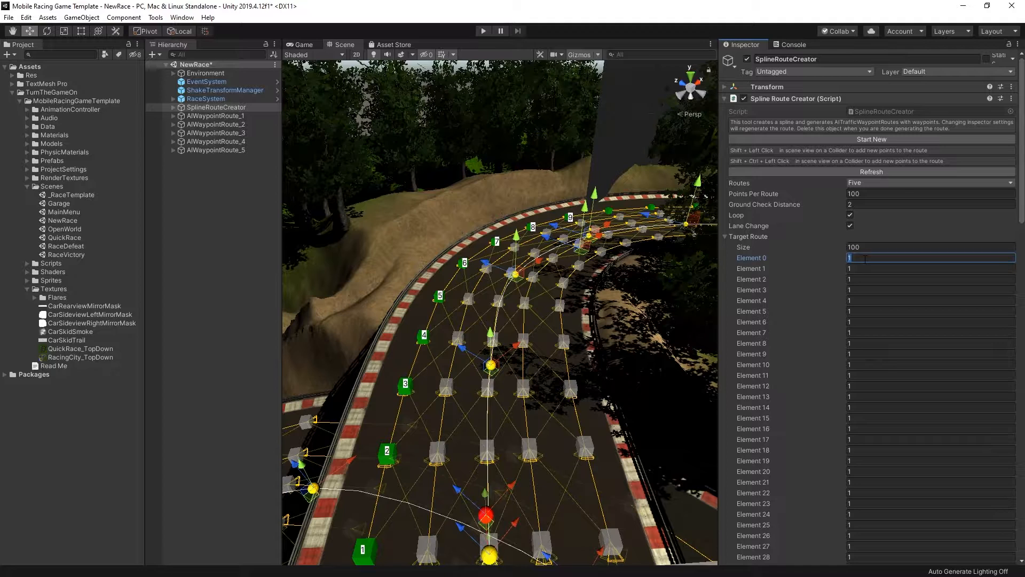
# - Set Target Route elements 0 through 12 to 5, starting from the first waypoint after the finish line
pyautogui.scroll(-3, 578, 277)
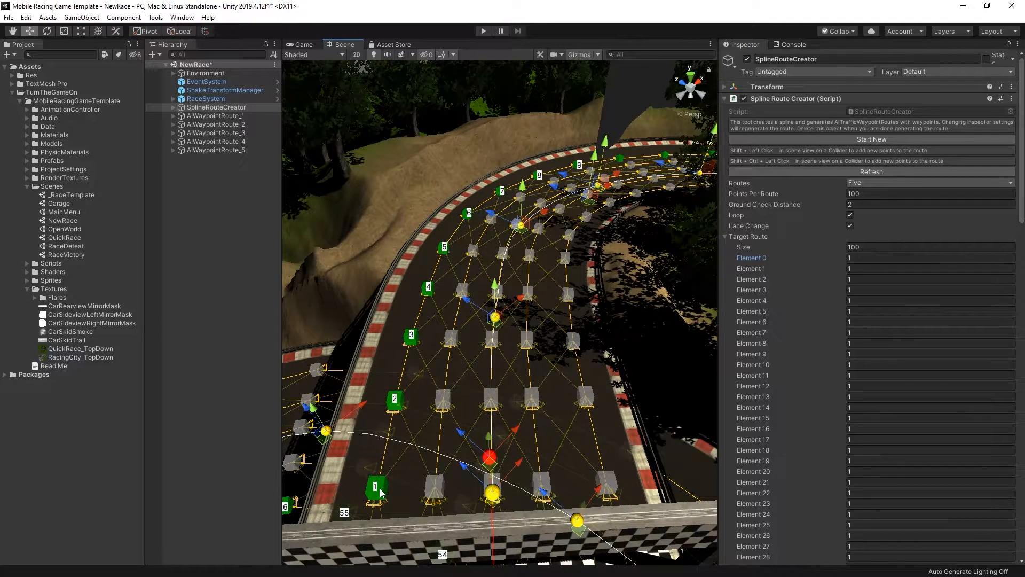
pyautogui.click(864, 257)
pyautogui.write('5')
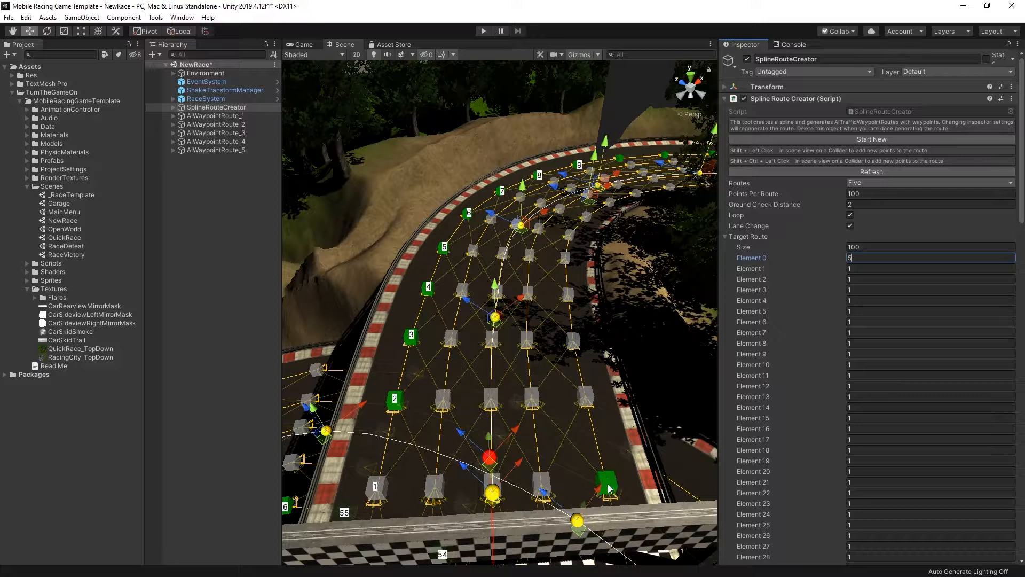
pyautogui.press('Tab')
pyautogui.write('5')
pyautogui.press('Tab')
pyautogui.write('5')
pyautogui.press('Tab')
pyautogui.write('5')
pyautogui.press('Tab')
pyautogui.write('5')
pyautogui.press('Tab')
pyautogui.write('5')
pyautogui.press('Tab')
pyautogui.write('5')
pyautogui.press('Tab')
pyautogui.write('5\t5')
pyautogui.press('Tab')
pyautogui.write('5')
pyautogui.press('Tab')
pyautogui.write('5')
pyautogui.press('Tab')
pyautogui.write('5')
pyautogui.press('Tab')
pyautogui.write('5')
# - Set Target Route elements 13 through 24 to 5 for the following stretch of the curve
pyautogui.moveTo(651, 315); pyautogui.dragTo(145, 309, button='right')
pyautogui.moveTo(414, 272); pyautogui.dragTo(537, 498, button='right')
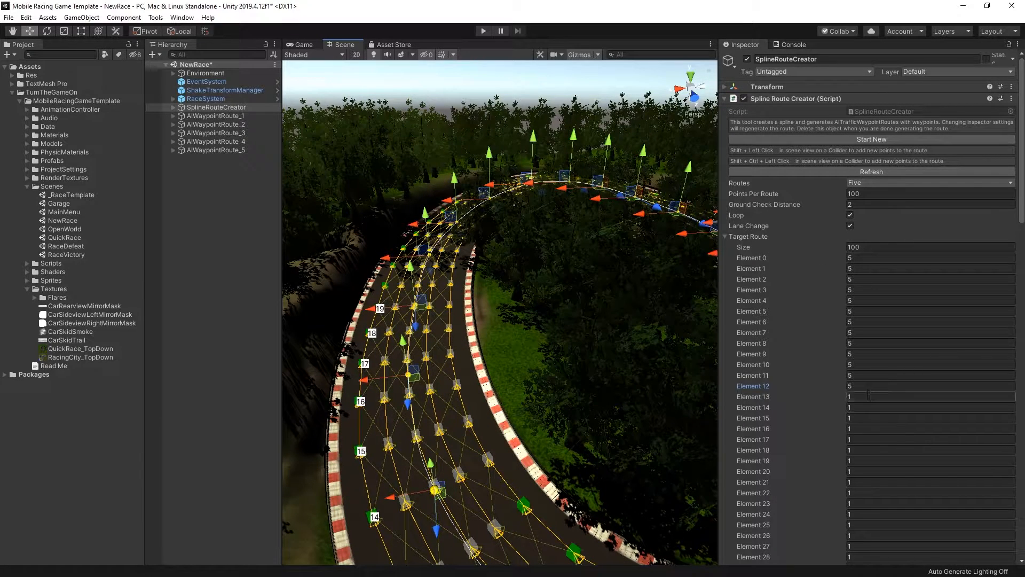
pyautogui.press('5')
pyautogui.press('Tab')
pyautogui.press('5')
pyautogui.press('Tab')
pyautogui.press('5')
pyautogui.press('Tab')
pyautogui.press('5')
pyautogui.press('Tab')
pyautogui.press('5')
pyautogui.press('Tab')
pyautogui.press('5')
pyautogui.press('Tab')
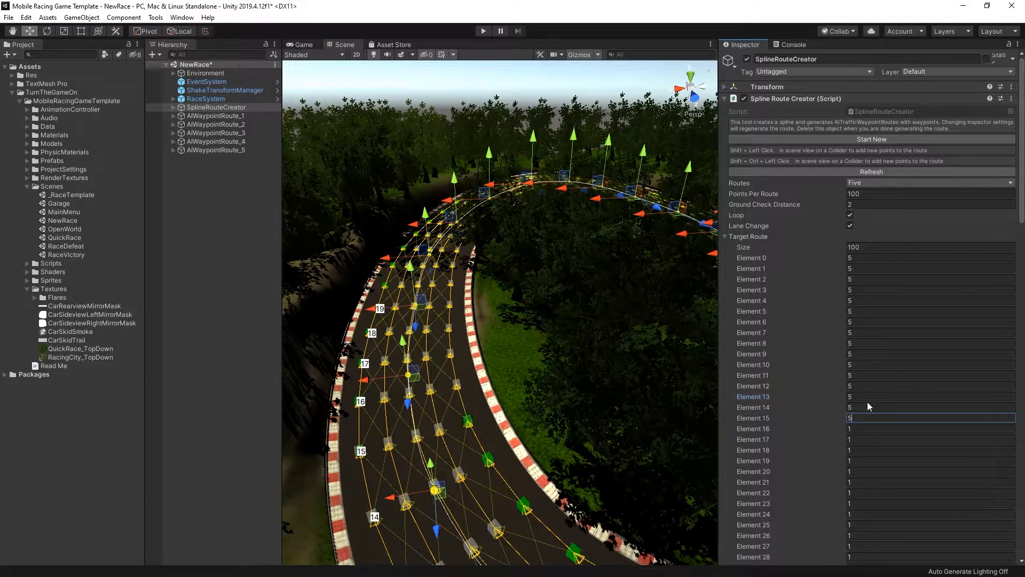
pyautogui.press('5')
pyautogui.press('Tab')
pyautogui.press('5')
pyautogui.press('Tab')
pyautogui.press('5')
pyautogui.press('Tab')
pyautogui.press('5')
pyautogui.press('Tab')
pyautogui.press('5')
pyautogui.press('Tab')
pyautogui.press('5')
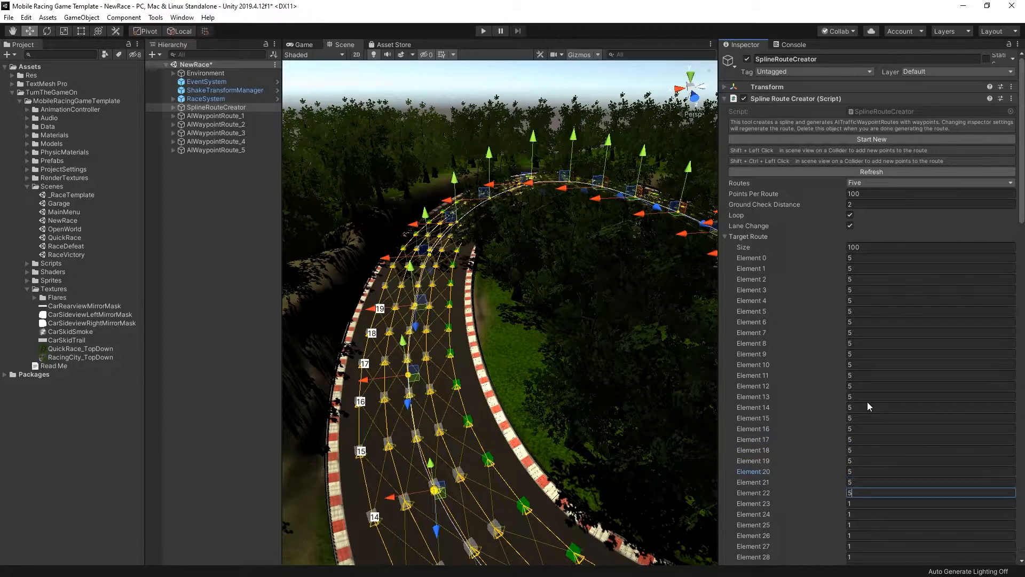
# - Set Target Route elements 25 through 32 to 5 for the bend after waypoint 24
pyautogui.moveTo(635, 273); pyautogui.dragTo(604, 297, button='right')
pyautogui.moveTo(604, 297); pyautogui.dragTo(533, 386, button='middle')
pyautogui.scroll(-12, 945, 410)
pyautogui.click(860, 141)
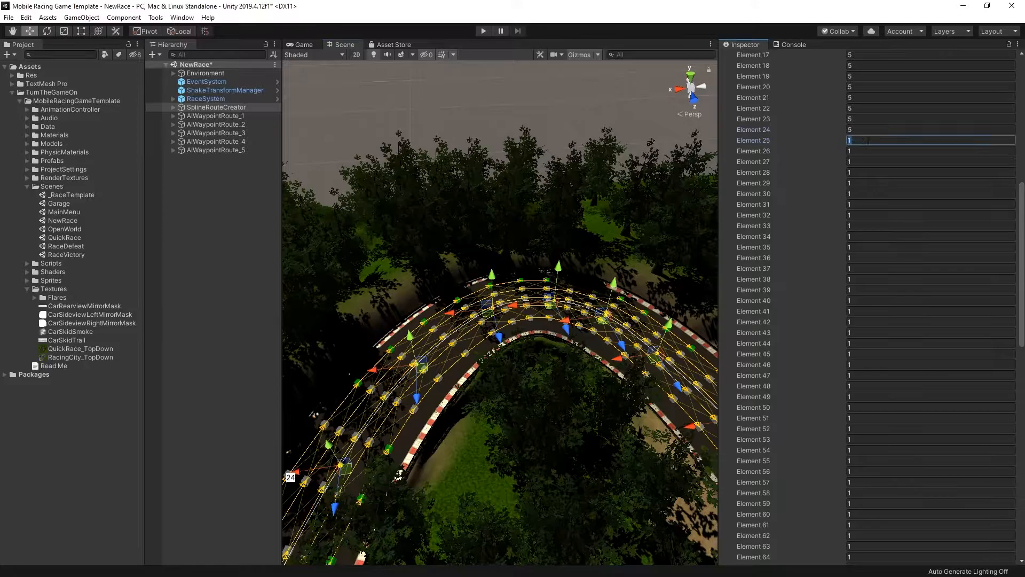
pyautogui.write('5')
pyautogui.press('Tab')
pyautogui.press('5')
pyautogui.press('Tab')
pyautogui.press('5')
pyautogui.press('Tab')
pyautogui.press('5')
pyautogui.press('Tab')
pyautogui.press('5')
pyautogui.press('Tab')
pyautogui.press('5')
pyautogui.press('Tab')
pyautogui.press('5')
pyautogui.press('Tab')
pyautogui.press('5')
# - Set Target Route elements 33 through 38 to 5 for the inside of the next curve
pyautogui.moveTo(609, 399); pyautogui.dragTo(344, 454, button='right')
pyautogui.moveTo(457, 410); pyautogui.dragTo(782, 267, button='right')
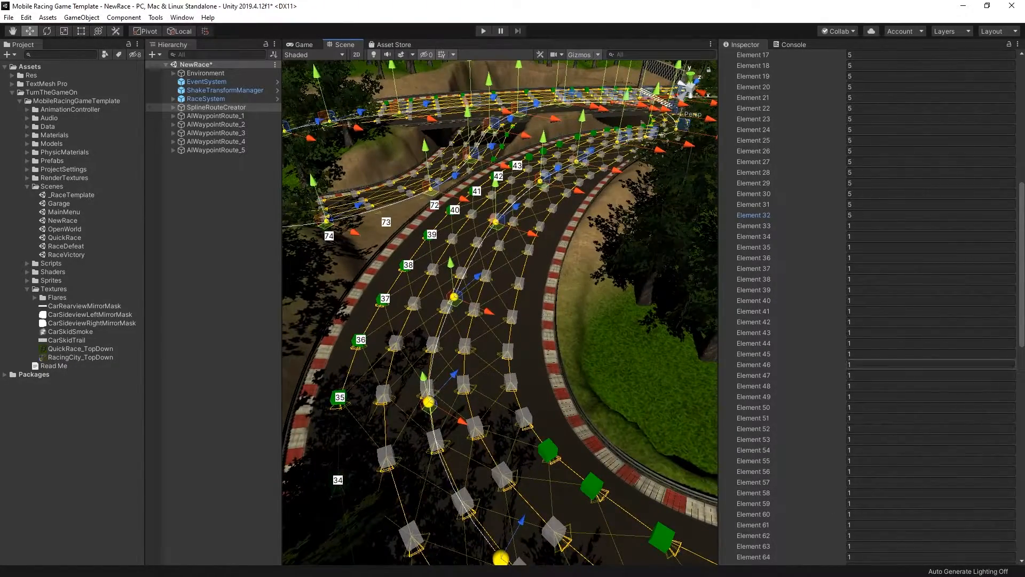
pyautogui.click(868, 225)
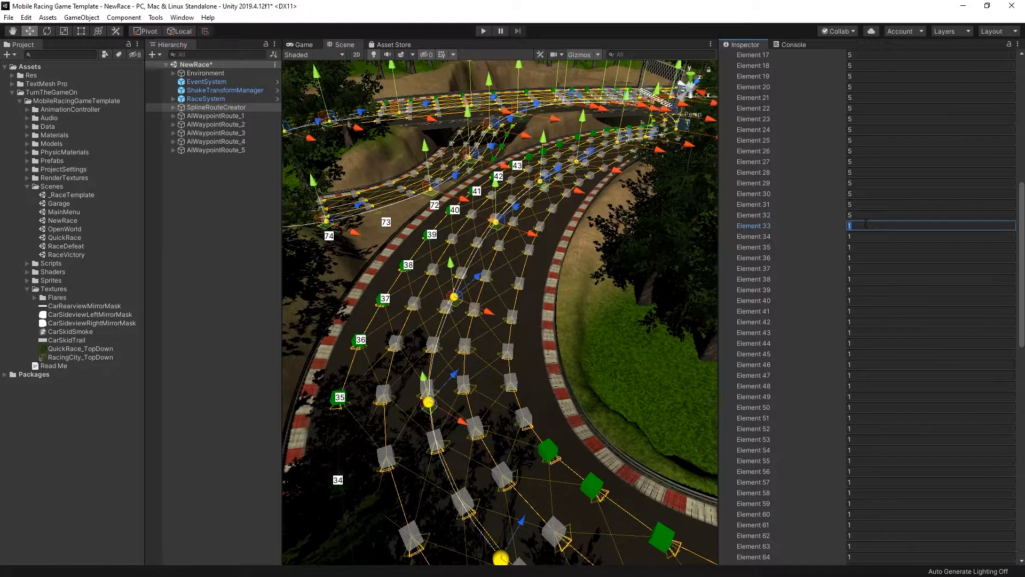
pyautogui.write('5')
pyautogui.press('Tab')
pyautogui.write('5')
pyautogui.press('Tab')
pyautogui.write('5')
pyautogui.press('Tab')
pyautogui.write('5\t5')
pyautogui.press('Tab')
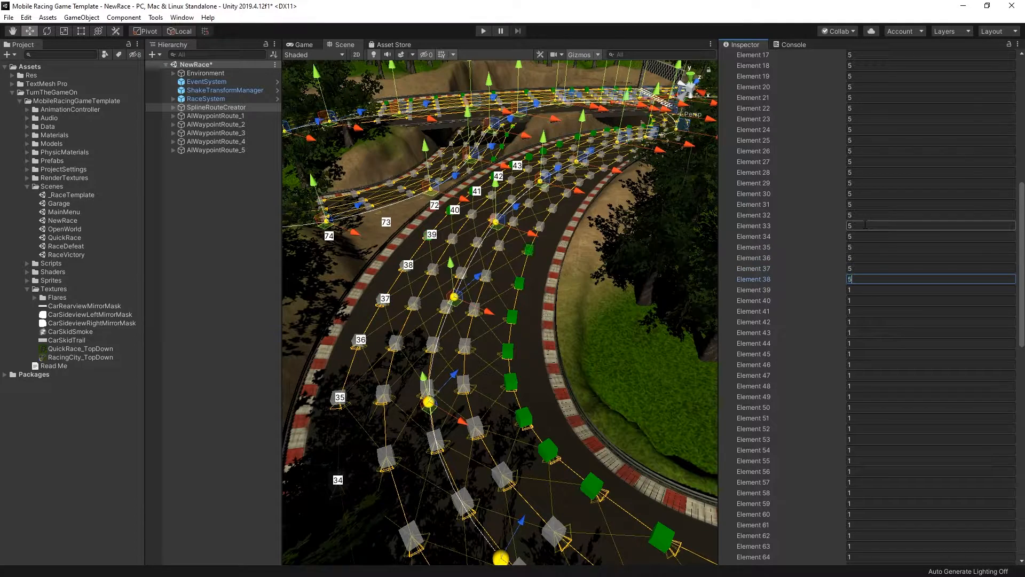
pyautogui.write('5')
# - Set Target Route elements 39 through 41 to 4 and check the lane ahead of the curve's exit
pyautogui.press('Tab')
pyautogui.write('4')
pyautogui.press('Tab')
pyautogui.write('4')
pyautogui.press('Tab')
pyautogui.write('4')
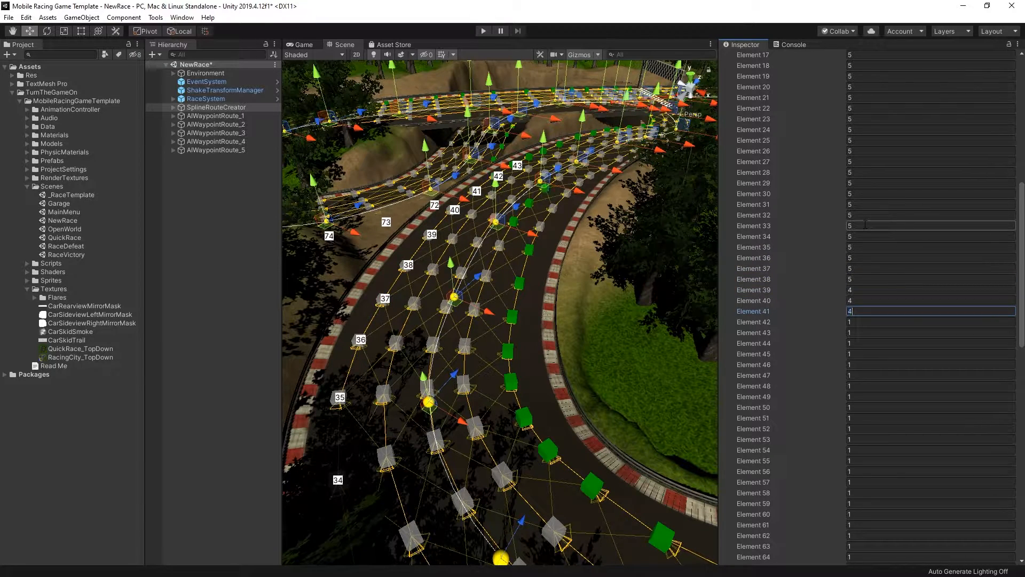
pyautogui.moveTo(310, 406); pyautogui.dragTo(251, 574, button='middle')
pyautogui.scroll(4, 555, 324)
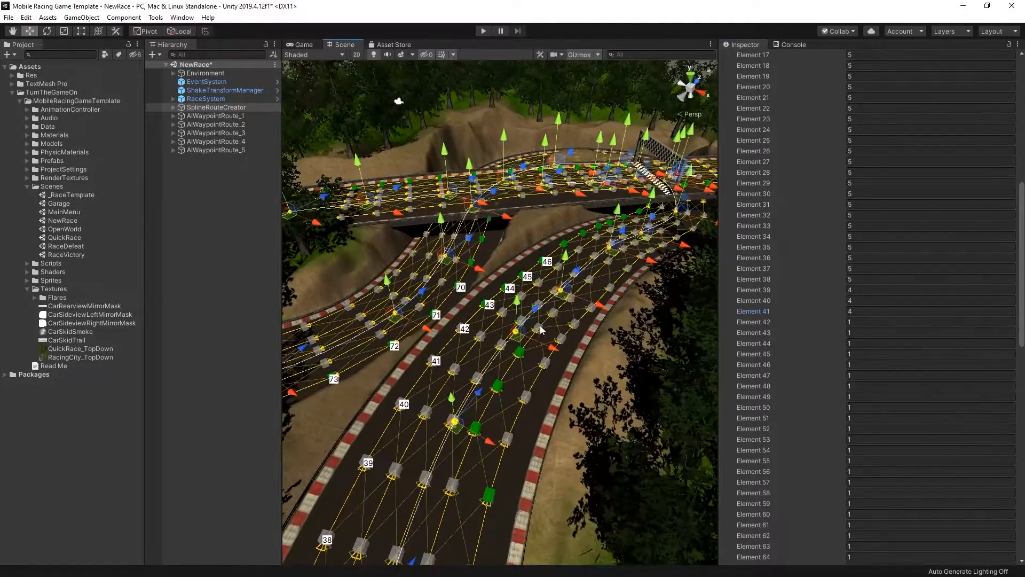
# - Inspect AIWaypoint 42 on AIWaypointRoute_4 and examine the lanes leading out of the curve
pyautogui.click(521, 352)
pyautogui.press('f')
pyautogui.scroll(-10, 561, 327)
pyautogui.moveTo(561, 327); pyautogui.dragTo(442, 445, button='middle')
pyautogui.moveTo(358, 368); pyautogui.dragTo(460, 358, button='right')
pyautogui.press('f')
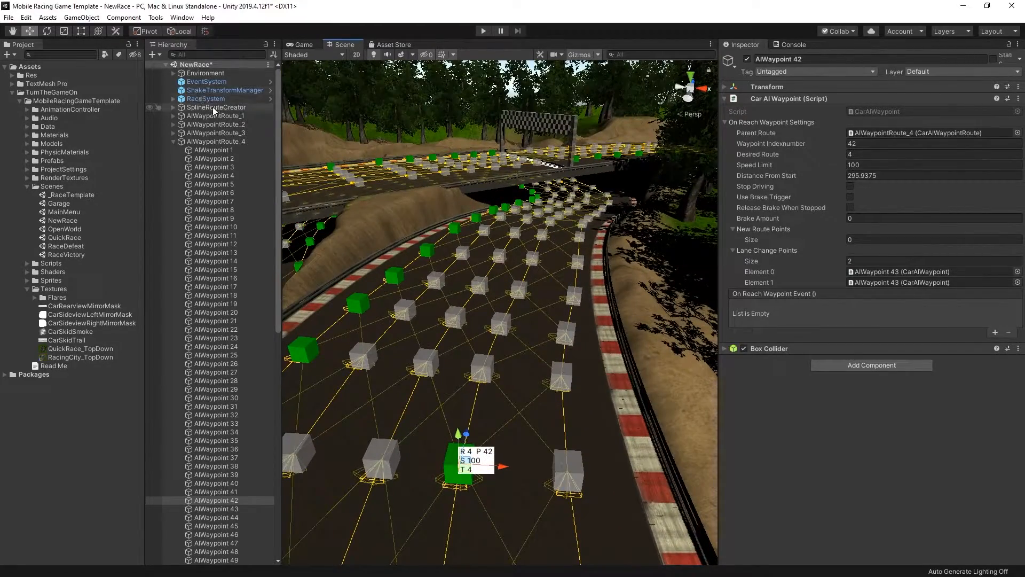
# - Set Target Route elements 42 and 43 of SplineRouteCreator to 4
pyautogui.click(213, 107)
pyautogui.moveTo(638, 386)
pyautogui.mouseDown(button='right')
pyautogui.moveTo(623, 386)
pyautogui.moveTo(634, 378)
pyautogui.mouseUp(button='right')
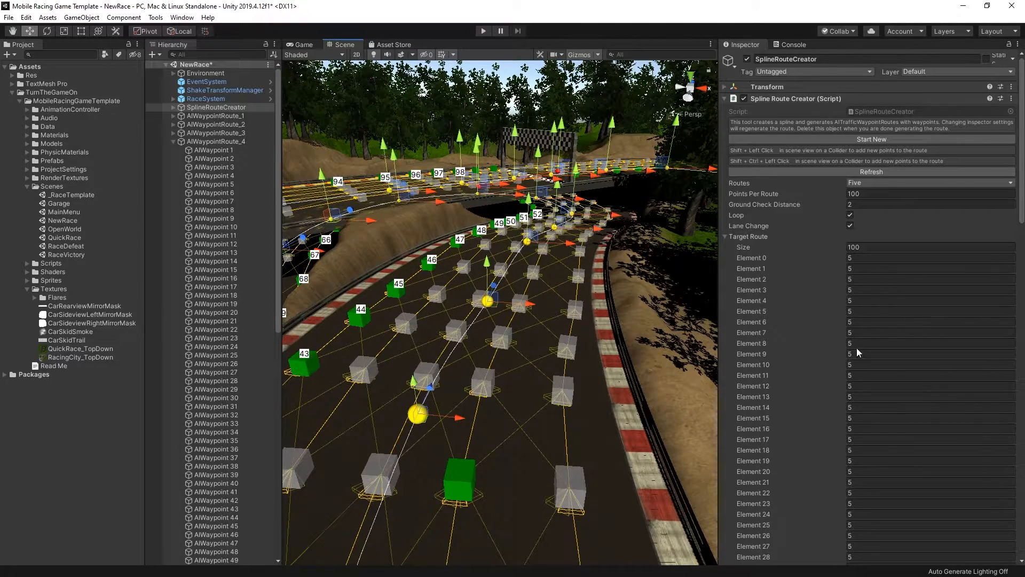
pyautogui.scroll(-10, 858, 352)
pyautogui.click(864, 321)
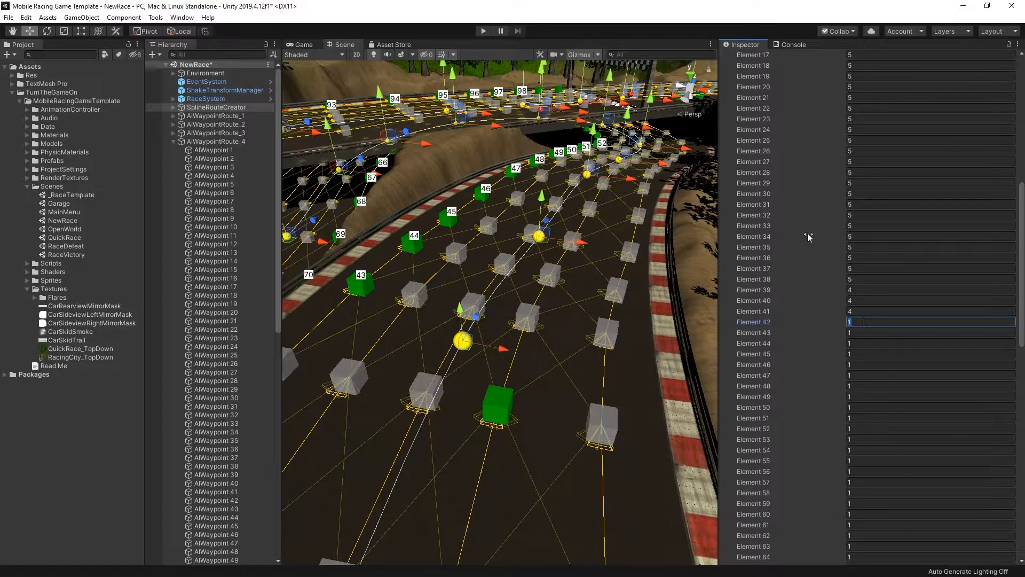
pyautogui.scroll(10, 806, 241)
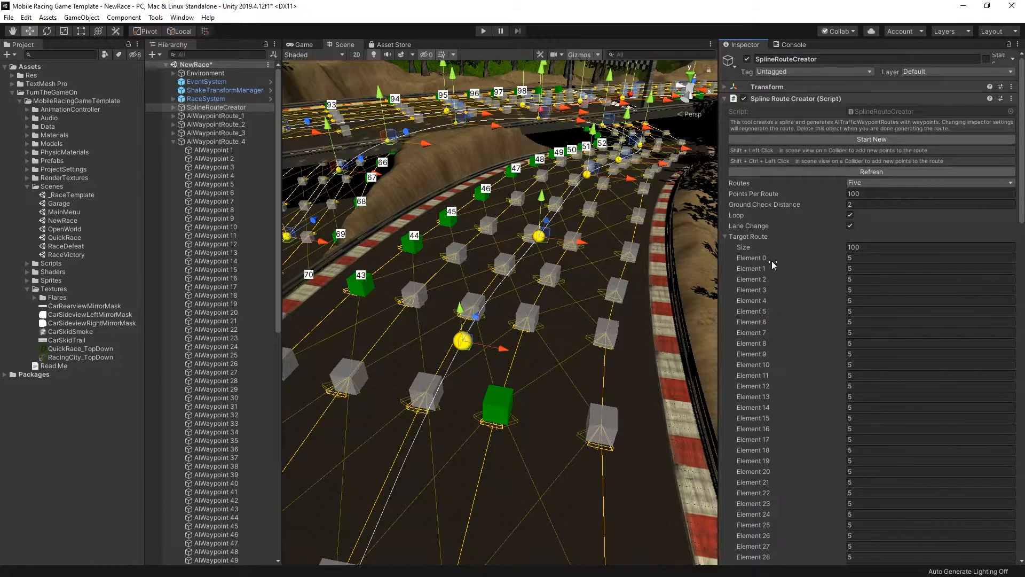
pyautogui.scroll(-10, 774, 267)
pyautogui.click(864, 332)
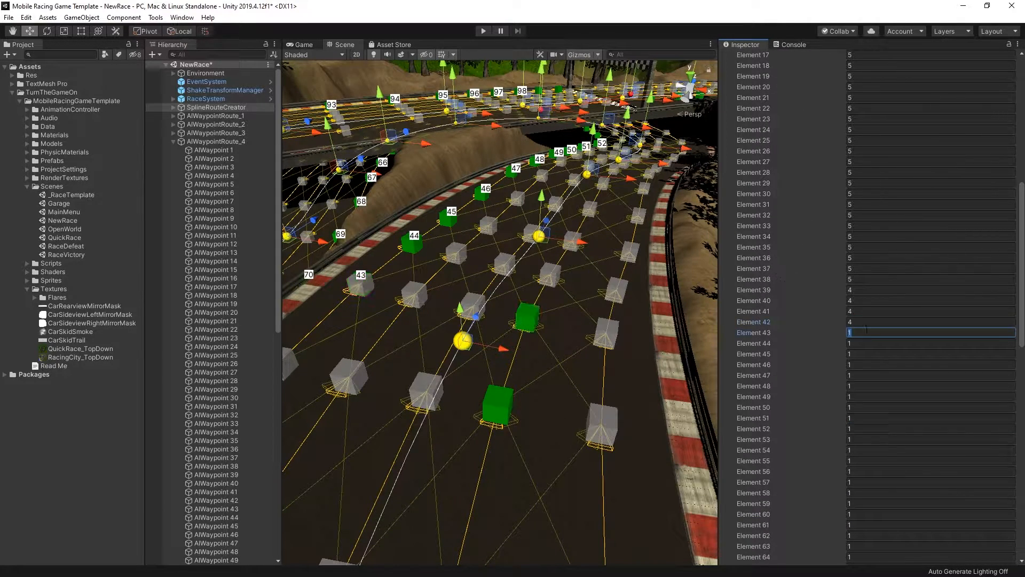
pyautogui.write('4')
# - Set Target Route elements 44 through 47 to 3 to carry the racing line toward the middle lane
pyautogui.press('Tab')
pyautogui.press('Tab')
pyautogui.press('Tab')
pyautogui.write('3')
pyautogui.press('Tab')
pyautogui.write('3')
# - Set Target Route elements 48 and 49 to 3, and elements 50 and 51 to 2
pyautogui.moveTo(624, 251); pyautogui.dragTo(609, 434, button='middle')
pyautogui.scroll(3, 610, 395)
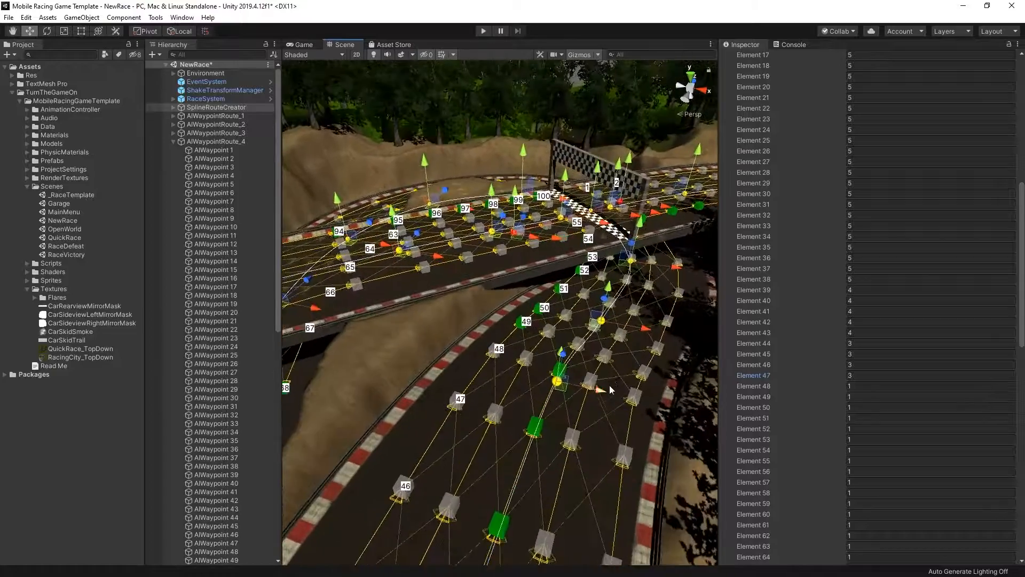
pyautogui.click(860, 385)
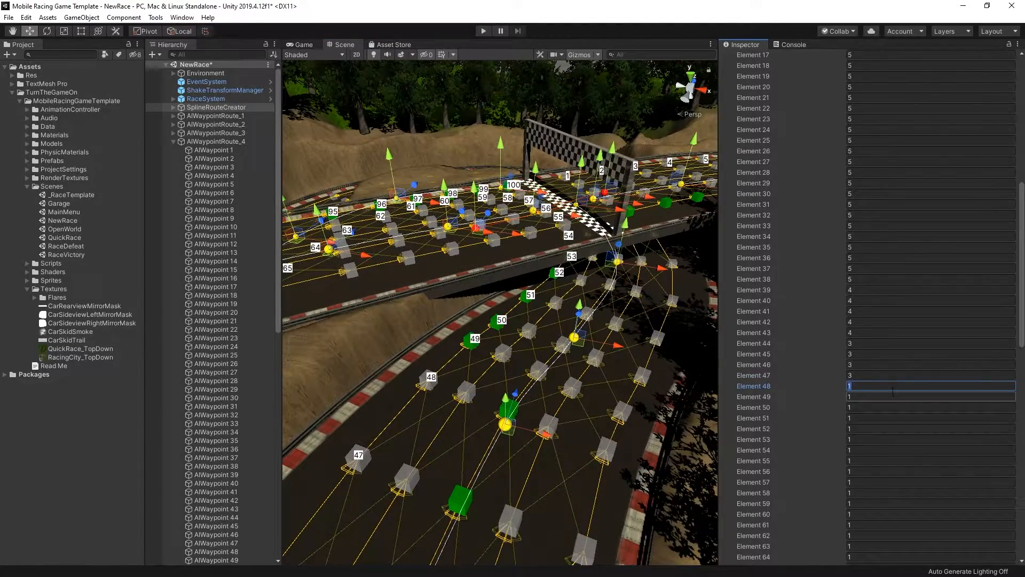
pyautogui.press('Tab')
pyautogui.write('3')
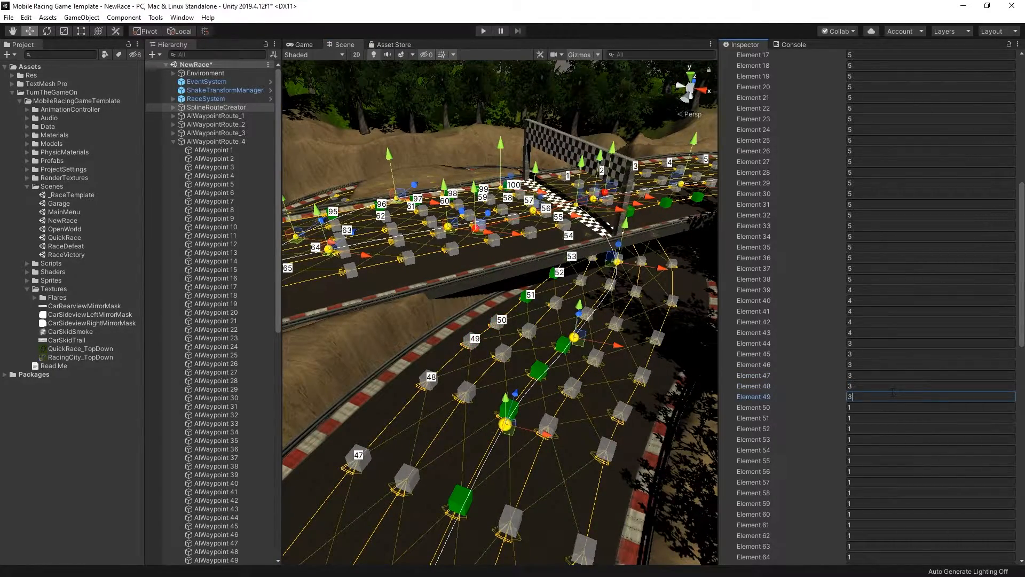
pyautogui.press('Tab')
pyautogui.press('Tab')
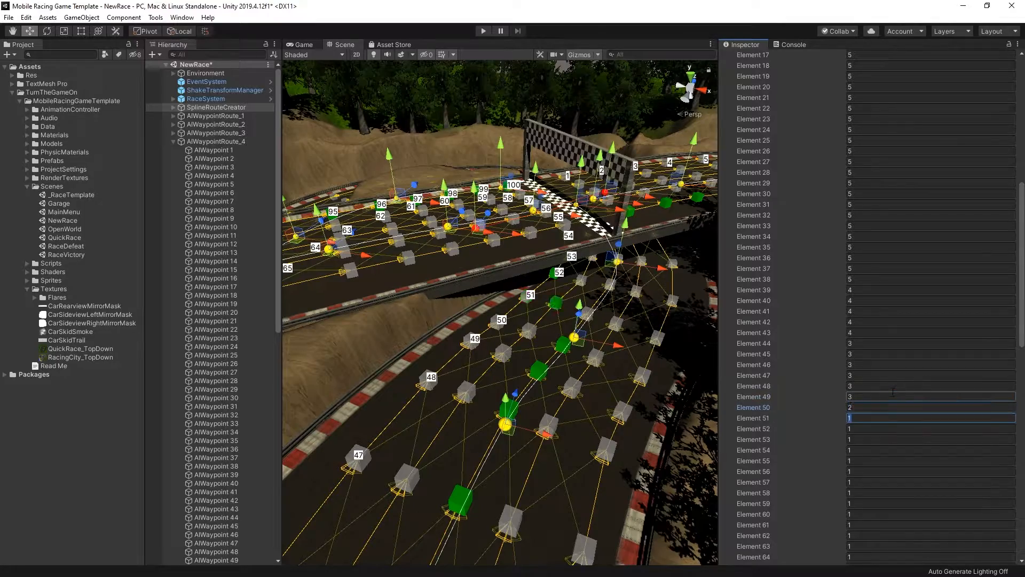
pyautogui.keyDown('alt'); pyautogui.moveTo(619, 302); pyautogui.dragTo(402, 313); pyautogui.keyUp('alt')
pyautogui.moveTo(402, 314); pyautogui.dragTo(679, 224, button='middle')
pyautogui.keyDown('alt'); pyautogui.moveTo(605, 214); pyautogui.dragTo(517, 242); pyautogui.keyUp('alt')
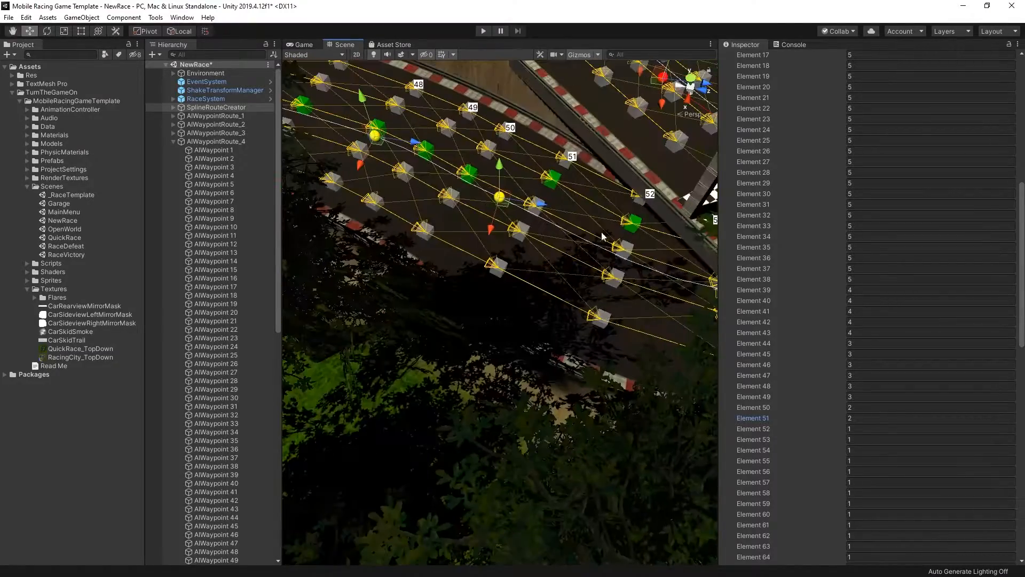
# - Examine the lane choice from waypoint 52 under the bridge and around the curve to waypoint 67
pyautogui.moveTo(517, 176); pyautogui.dragTo(757, 183, button='middle')
pyautogui.keyDown('alt'); pyautogui.moveTo(341, 184); pyautogui.dragTo(153, 186); pyautogui.keyUp('alt')
pyautogui.moveTo(545, 139); pyautogui.dragTo(320, 114, button='middle')
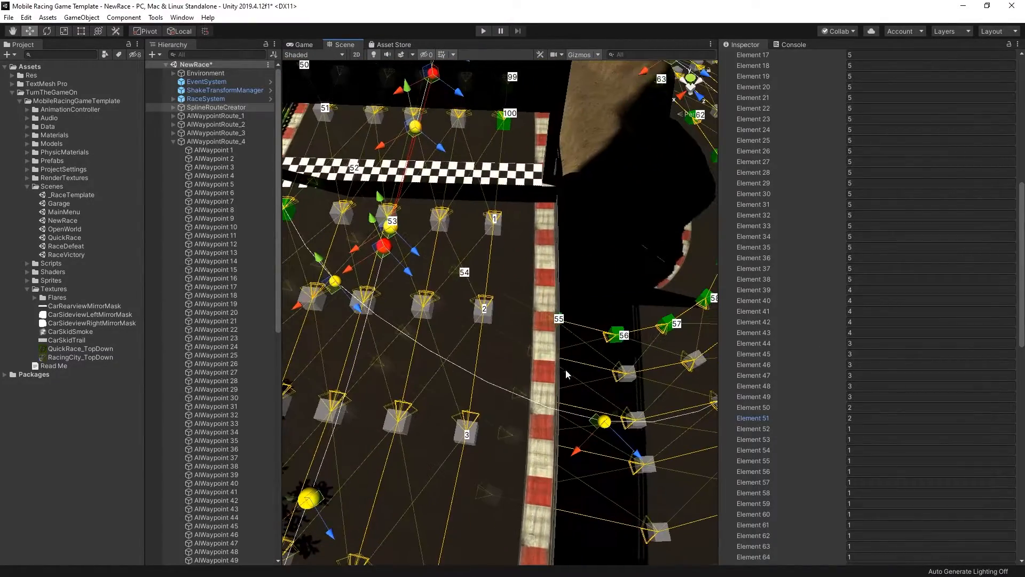
pyautogui.keyDown('alt'); pyautogui.moveTo(614, 353); pyautogui.dragTo(544, 332); pyautogui.keyUp('alt')
pyautogui.scroll(-2, 539, 295)
pyautogui.moveTo(662, 331); pyautogui.dragTo(320, 264, button='middle')
pyautogui.moveTo(710, 133); pyautogui.dragTo(657, 146, button='right')
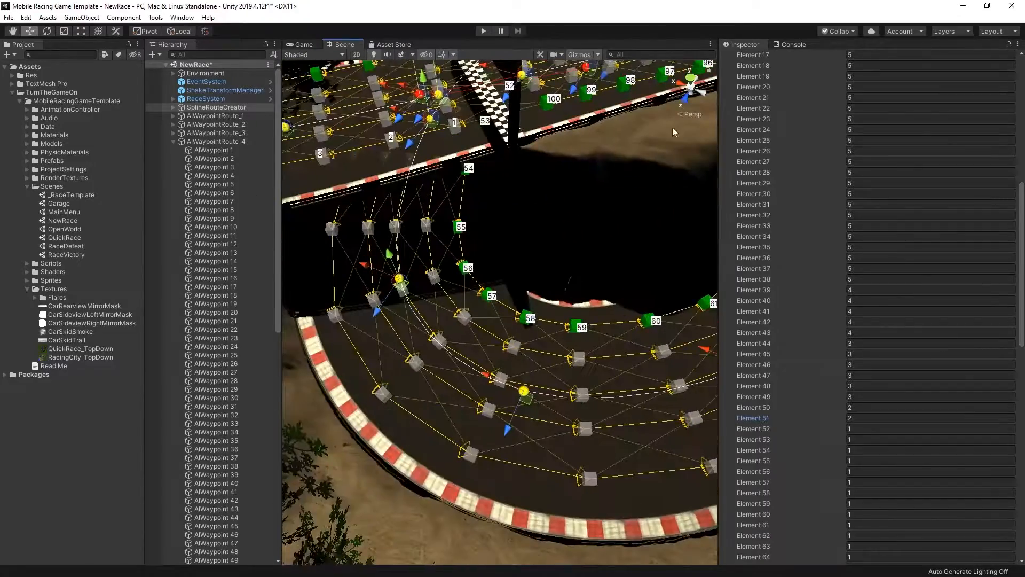
pyautogui.scroll(-3, 540, 243)
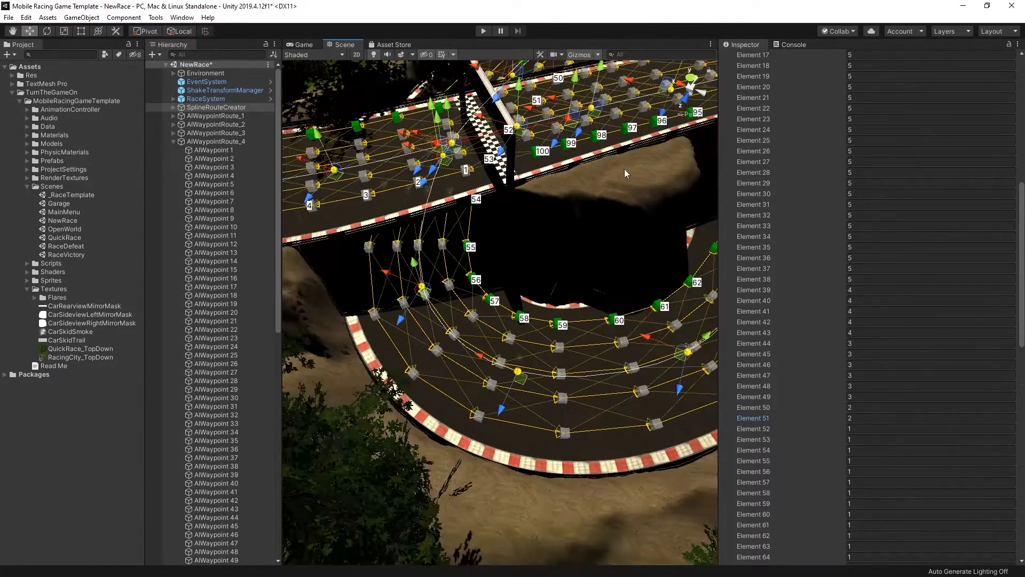
pyautogui.moveTo(623, 169); pyautogui.dragTo(421, 197, button='middle')
pyautogui.moveTo(374, 363); pyautogui.dragTo(426, 345, button='right')
pyautogui.scroll(3, 426, 345)
pyautogui.moveTo(426, 346); pyautogui.dragTo(629, 206, button='middle')
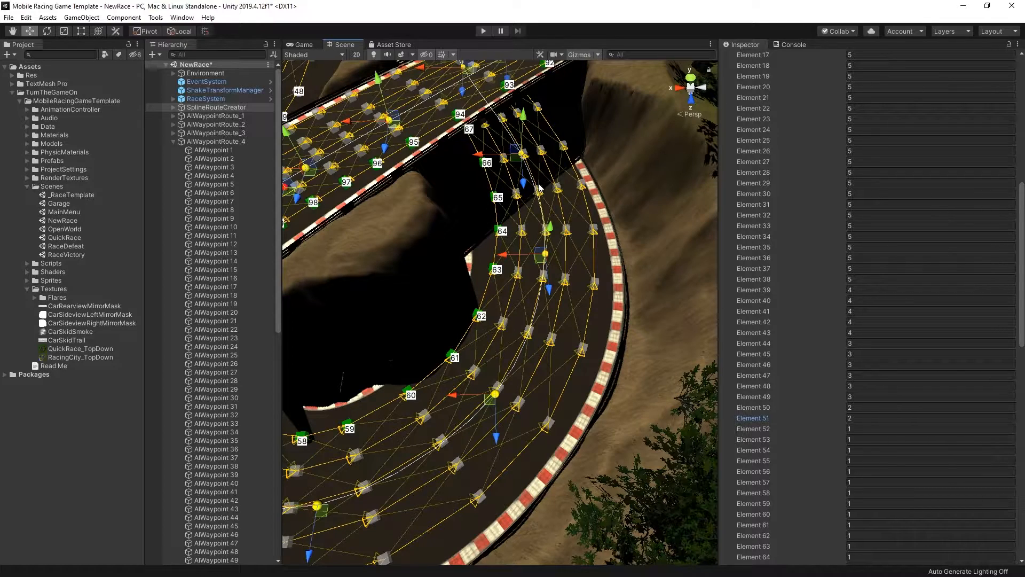
# - Set Target Route elements 61 through 63 to 2 at the curve's exit
pyautogui.scroll(-5, 538, 186)
pyautogui.scroll(-9, 894, 423)
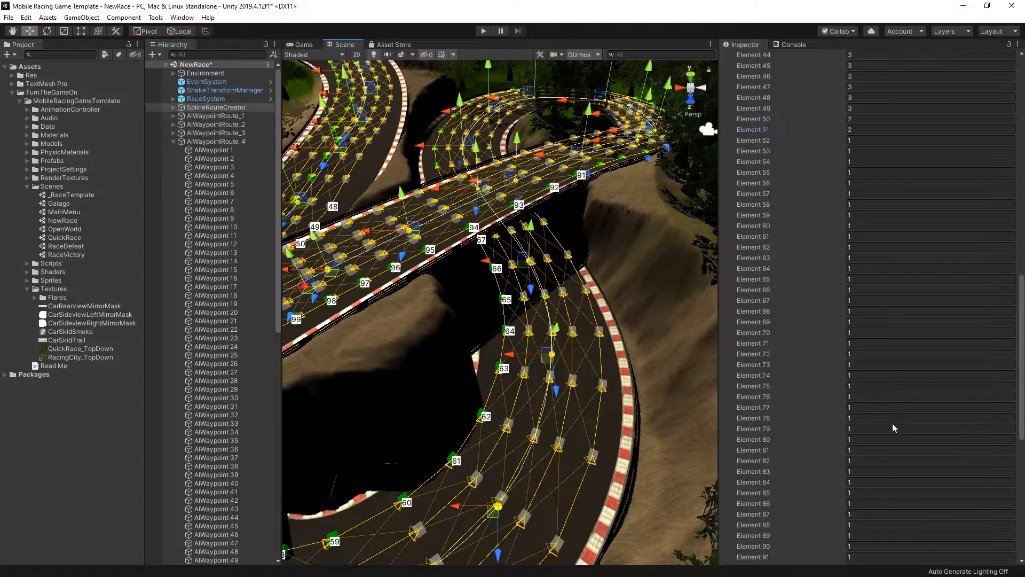
pyautogui.click(766, 268)
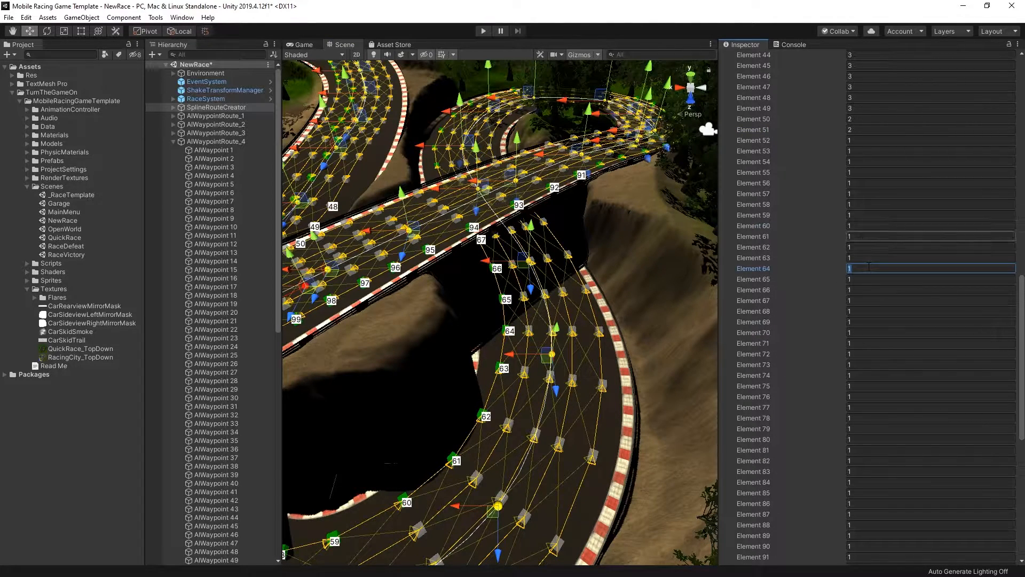
pyautogui.click(858, 235)
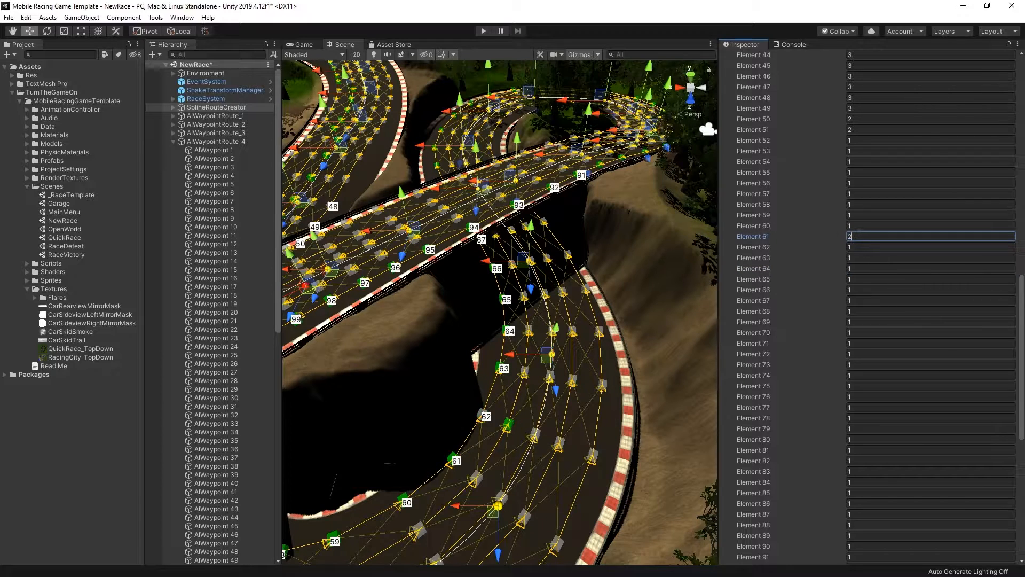
pyautogui.press('Tab')
pyautogui.press('Tab')
pyautogui.press('Tab')
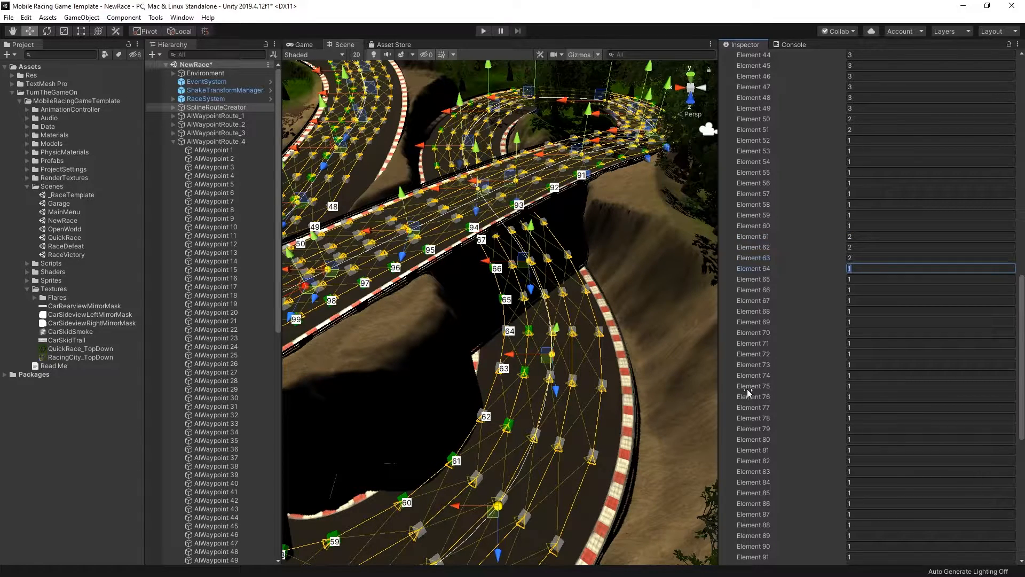
# - Set Target Route elements 64 through 66 to 3 for the stretch leading back under the bridge
pyautogui.write('3')
pyautogui.press('Tab')
pyautogui.write('3')
pyautogui.press('Tab')
pyautogui.write('3')
pyautogui.press('Tab')
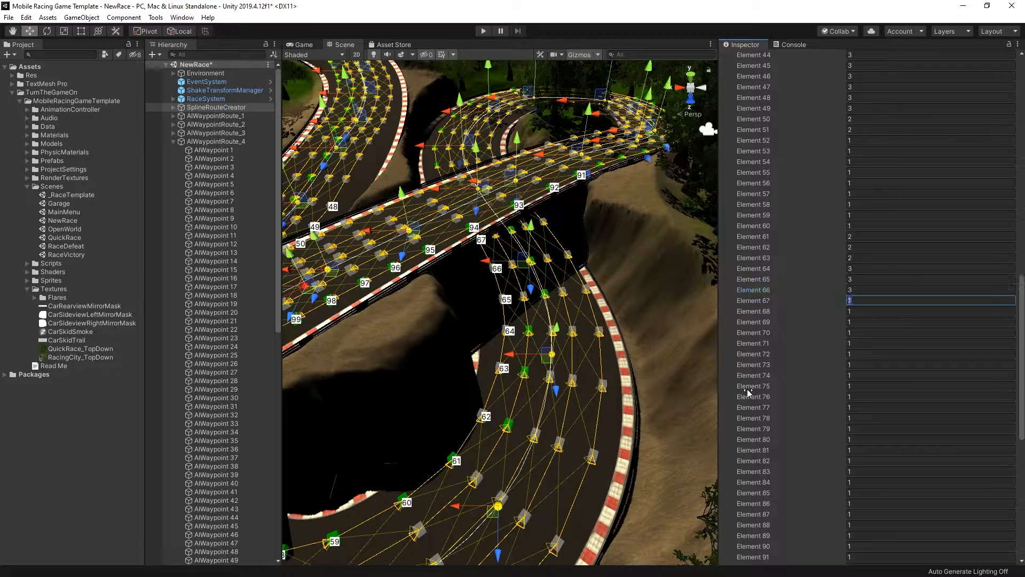
# - Set Target Route elements 67 and 68 to 4, and elements 69 through 84 to 5
pyautogui.write('4')
pyautogui.press('Tab')
pyautogui.write('4')
pyautogui.press('Tab')
pyautogui.write('5\t5\t5\t5\t5\t5\t5\t5\t5\t5\t5\t5\t5\t5\t5')
pyautogui.press('Tab')
pyautogui.write('5')
# - Set Target Route elements 85 through 91 to 4 for the exit of the long bend
pyautogui.keyDown('alt'); pyautogui.moveTo(603, 299); pyautogui.dragTo(482, 263); pyautogui.keyUp('alt')
pyautogui.moveTo(483, 263); pyautogui.dragTo(470, 338, button='middle')
pyautogui.keyDown('alt'); pyautogui.moveTo(470, 338); pyautogui.dragTo(574, 291); pyautogui.keyUp('alt')
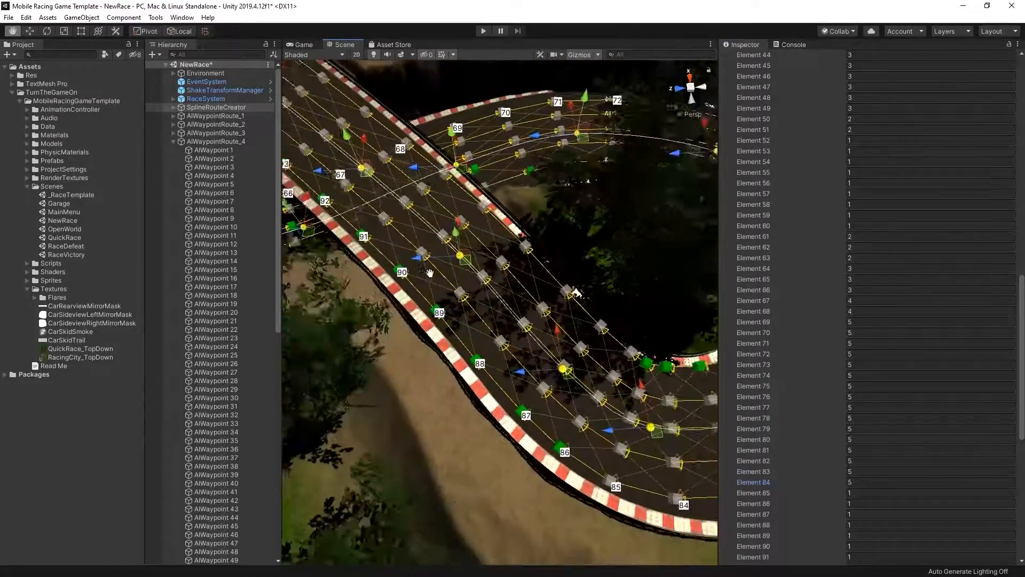
pyautogui.moveTo(575, 292); pyautogui.dragTo(542, 298, button='middle')
pyautogui.keyDown('alt'); pyautogui.moveTo(542, 298); pyautogui.dragTo(459, 304); pyautogui.keyUp('alt')
pyautogui.moveTo(459, 304); pyautogui.dragTo(496, 379, button='middle')
pyautogui.keyDown('alt'); pyautogui.moveTo(576, 374); pyautogui.dragTo(544, 395); pyautogui.keyUp('alt')
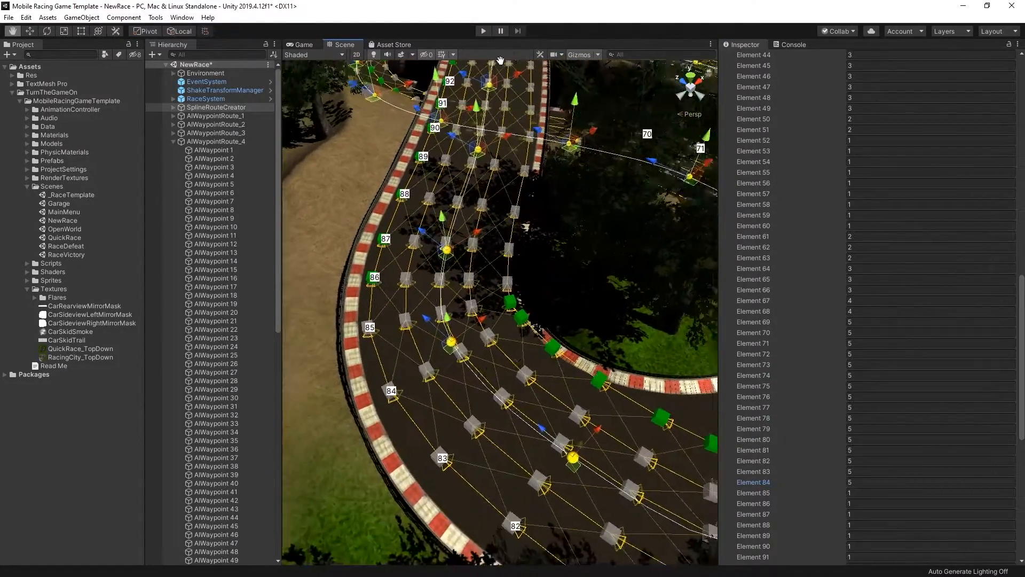
pyautogui.moveTo(544, 395); pyautogui.dragTo(521, 418, button='middle')
pyautogui.scroll(-6, 743, 401)
pyautogui.click(860, 301)
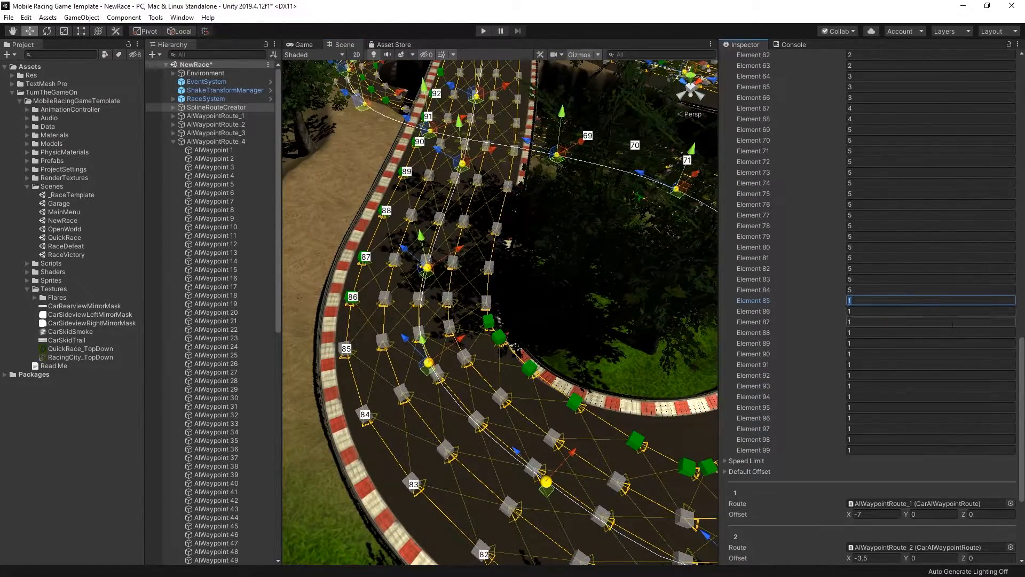
pyautogui.write('4')
pyautogui.press('Tab')
pyautogui.write('4')
pyautogui.press('Tab')
pyautogui.write('4')
pyautogui.press('Tab')
pyautogui.write('4')
pyautogui.press('Tab')
pyautogui.write('4')
pyautogui.press('Tab')
pyautogui.write('4')
pyautogui.press('Tab')
pyautogui.write('4')
# - Set Target Route elements 92 through 98 to 4 for the straight leading to the start line
pyautogui.moveTo(538, 330); pyautogui.dragTo(588, 80, button='right')
pyautogui.click(869, 376)
pyautogui.write('4')
pyautogui.press('Tab')
pyautogui.write('4')
pyautogui.press('Tab')
pyautogui.write('4')
pyautogui.press('Tab')
pyautogui.write('4')
pyautogui.press('Tab')
pyautogui.write('4')
pyautogui.press('Tab')
pyautogui.write('4\t4')
# - Collapse SplineRouteCreator's Target Route list and expand its Speed Limit list to review the first elements
pyautogui.click(169, 140)
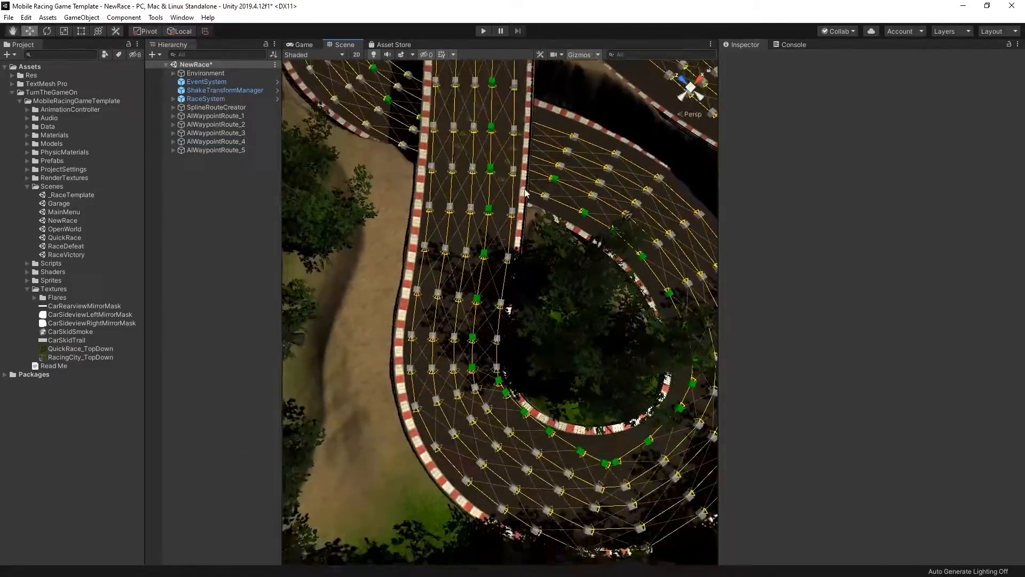
pyautogui.moveTo(524, 193); pyautogui.dragTo(316, 184, button='right')
pyautogui.click(242, 108)
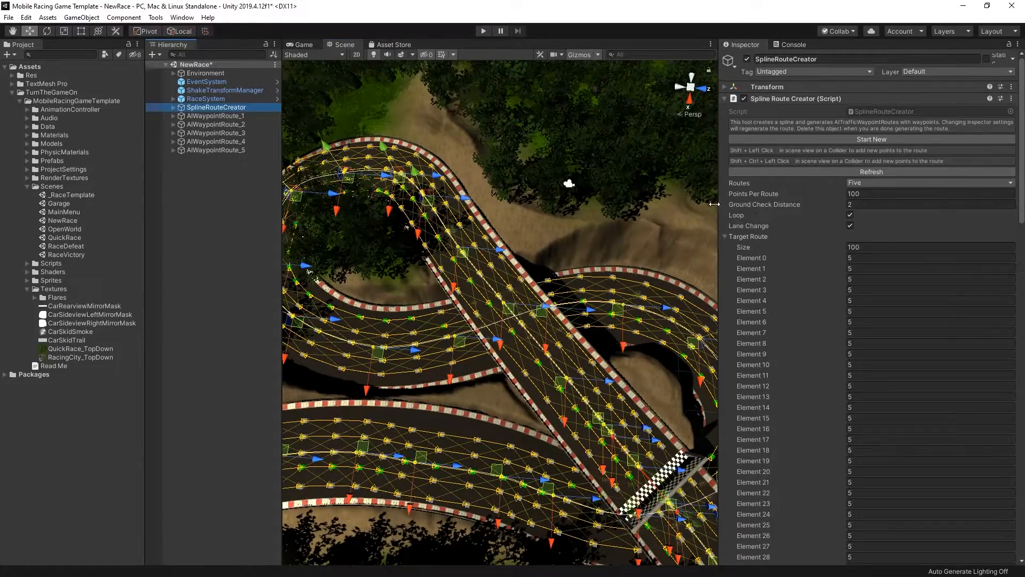
pyautogui.click(725, 237)
pyautogui.click(747, 248)
pyautogui.moveTo(480, 288); pyautogui.dragTo(549, 300, button='right')
pyautogui.click(880, 258)
pyautogui.press('Tab')
pyautogui.press('Tab')
pyautogui.press('Tab')
pyautogui.press('Tab')
# - Examine the waypoint spacing around the long bend from waypoint 69 to waypoint 82
pyautogui.moveTo(549, 300); pyautogui.dragTo(287, 323, button='middle')
pyautogui.moveTo(288, 323); pyautogui.dragTo(511, 389, button='right')
pyautogui.moveTo(511, 389); pyautogui.dragTo(585, 521, button='middle')
pyautogui.moveTo(585, 522); pyautogui.dragTo(586, 444, button='right')
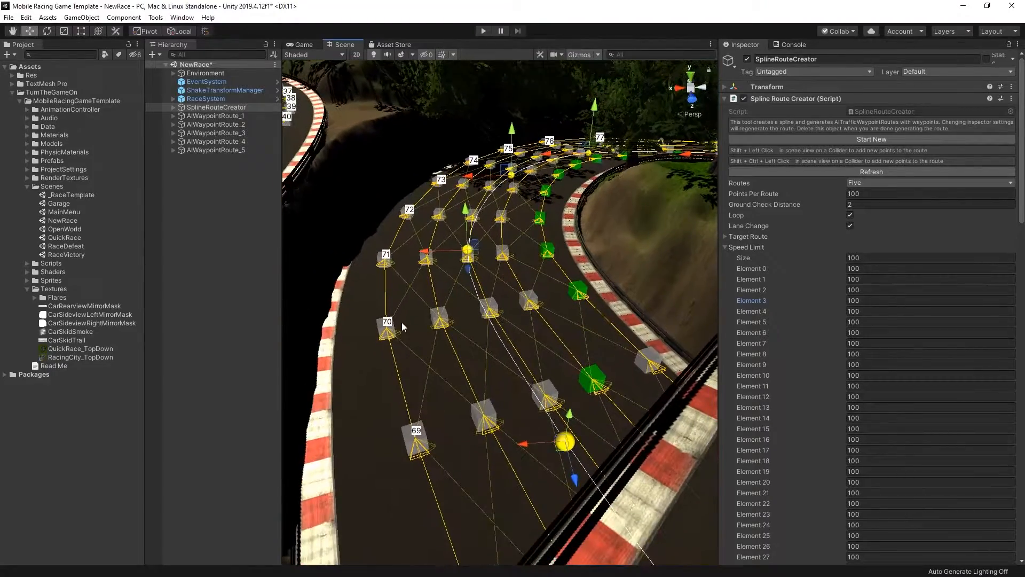
pyautogui.moveTo(445, 320); pyautogui.dragTo(46, 576, button='middle')
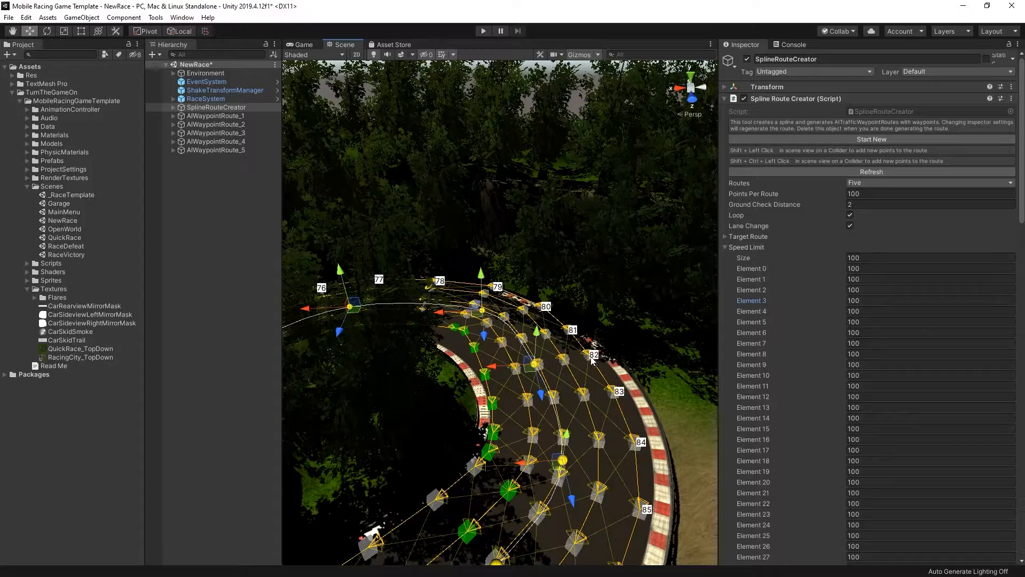
pyautogui.moveTo(466, 349); pyautogui.dragTo(659, 389, button='middle')
pyautogui.moveTo(350, 377); pyautogui.dragTo(455, 322, button='right')
pyautogui.moveTo(339, 271); pyautogui.dragTo(630, 408, button='middle')
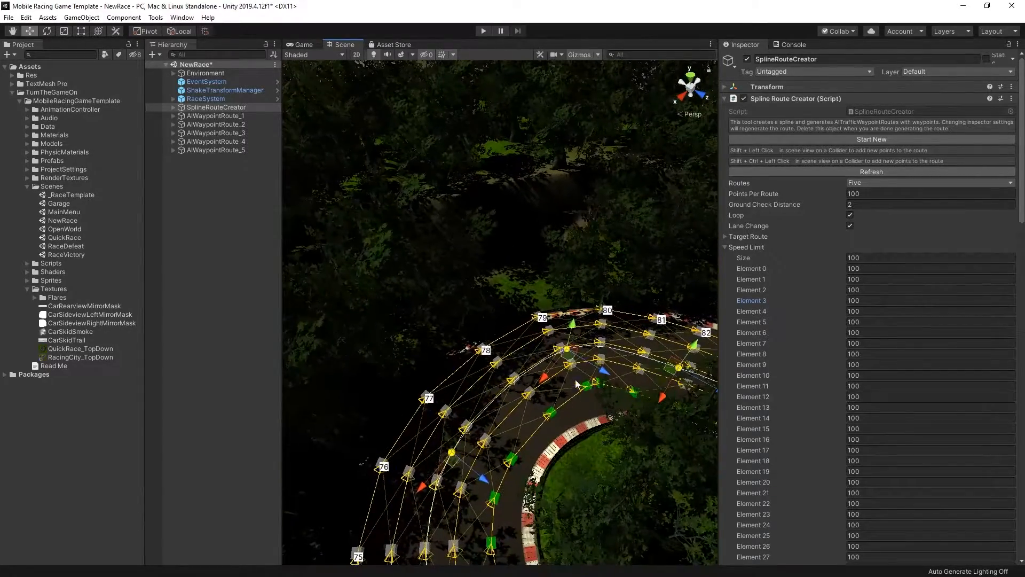
pyautogui.moveTo(552, 375); pyautogui.dragTo(705, 422, button='right')
pyautogui.moveTo(556, 326); pyautogui.dragTo(631, 335, button='middle')
pyautogui.scroll(8, 553, 331)
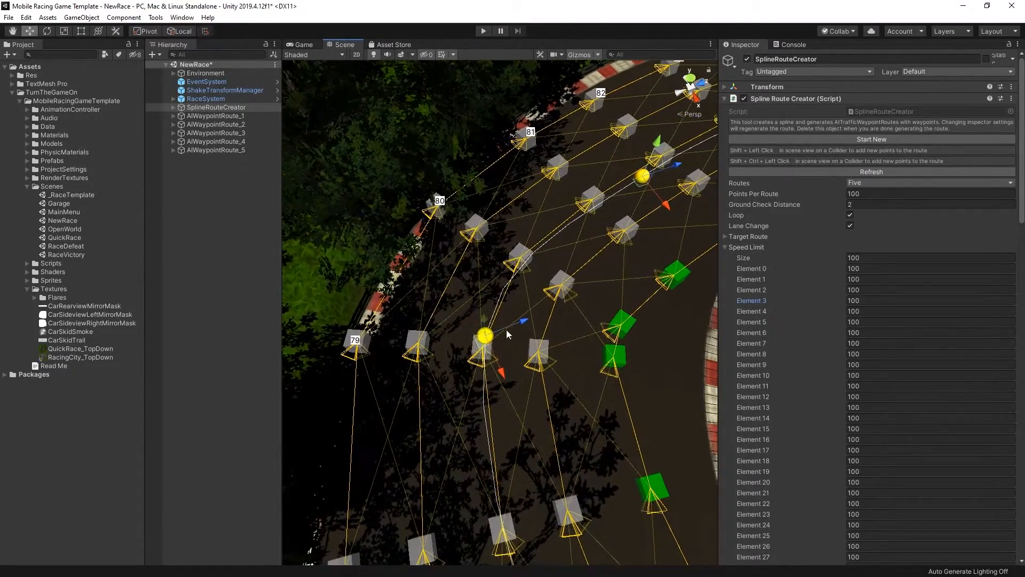
pyautogui.scroll(-3, 505, 325)
pyautogui.moveTo(505, 328); pyautogui.dragTo(515, 345, button='right')
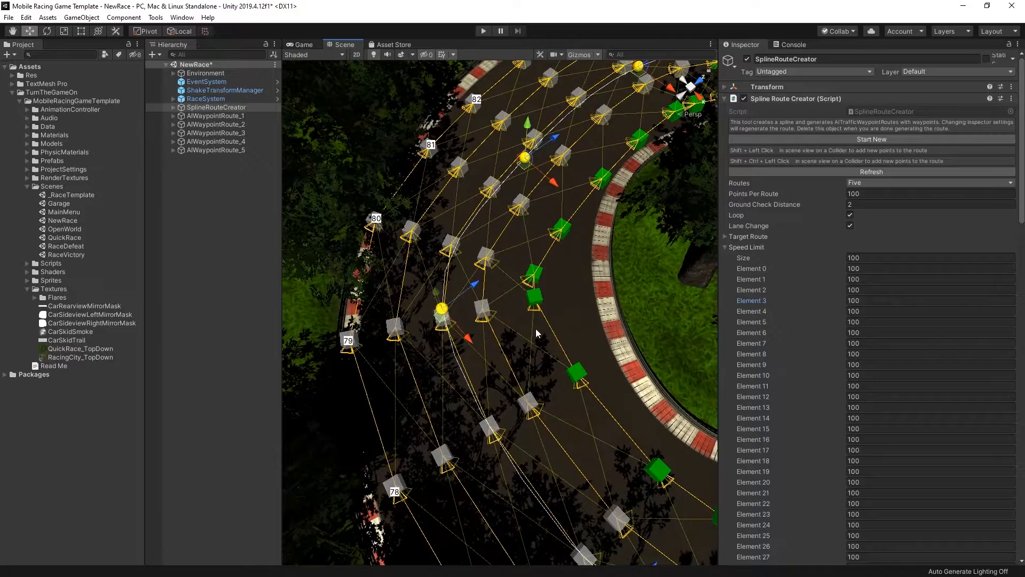
# - Select the index 80 waypoints on routes 1, 3 and 5 in the long bend and adjust their position
pyautogui.click(370, 223)
pyautogui.scroll(5, 462, 217)
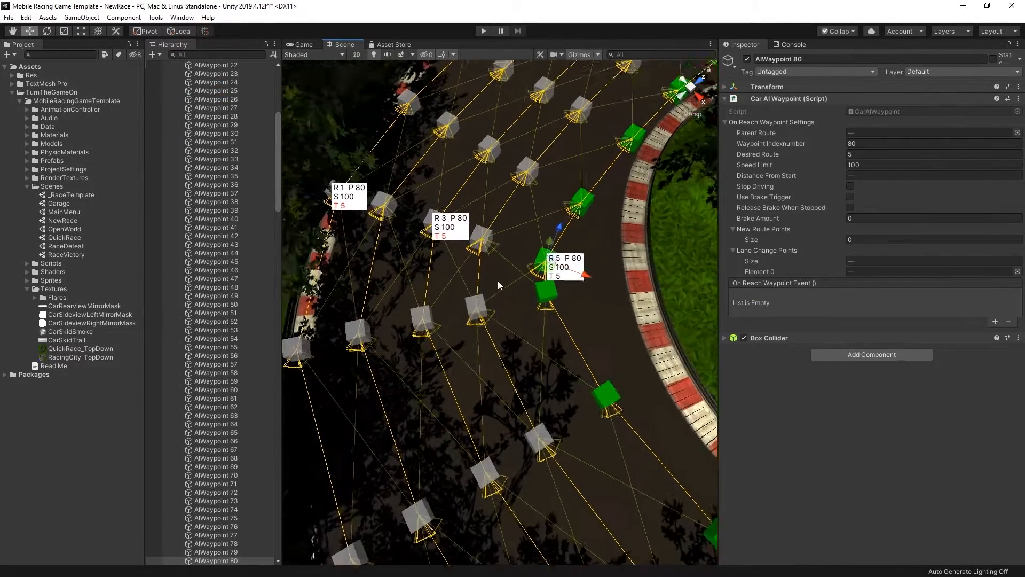
pyautogui.moveTo(461, 214); pyautogui.dragTo(485, 228)
# - Select the index 79 waypoints on all five routes and shift them back toward waypoint 78 and slightly inward
pyautogui.click(587, 322)
pyautogui.keyDown('shift'); pyautogui.click(506, 323); pyautogui.keyUp('shift')
pyautogui.keyDown('shift'); pyautogui.click(444, 323); pyautogui.keyUp('shift')
pyautogui.keyDown('shift'); pyautogui.click(373, 324); pyautogui.keyUp('shift')
pyautogui.keyDown('shift'); pyautogui.click(306, 326); pyautogui.keyUp('shift')
pyautogui.moveTo(315, 294); pyautogui.dragTo(320, 331)
pyautogui.moveTo(343, 369); pyautogui.dragTo(368, 371)
# - Turn off scene lighting in the Scene view and bring the waypoints around index 80 into view
pyautogui.moveTo(555, 221); pyautogui.dragTo(533, 270, button='right')
pyautogui.scroll(-3, 570, 277)
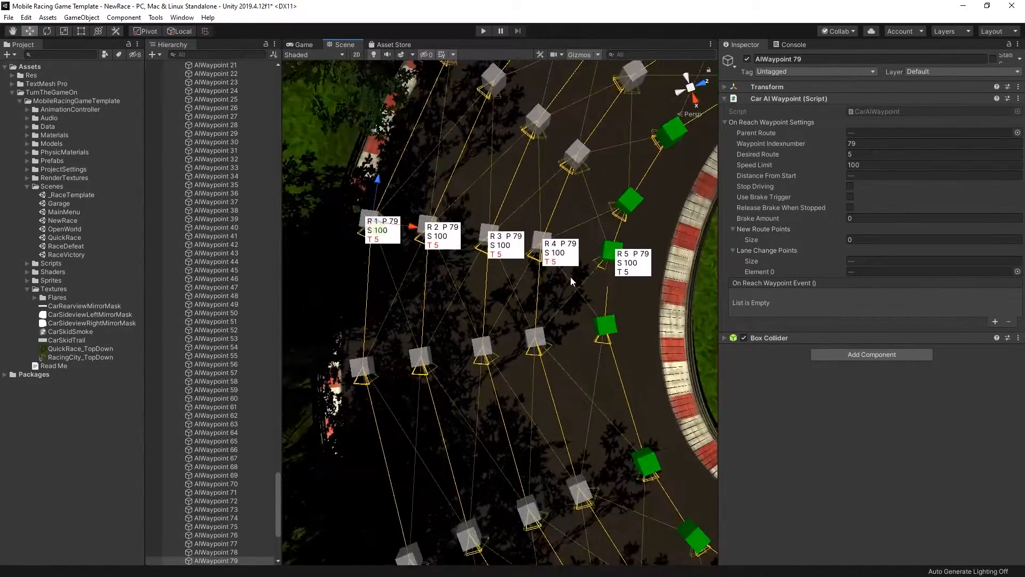
pyautogui.scroll(-5, 571, 276)
pyautogui.moveTo(593, 259); pyautogui.dragTo(610, 162, button='middle')
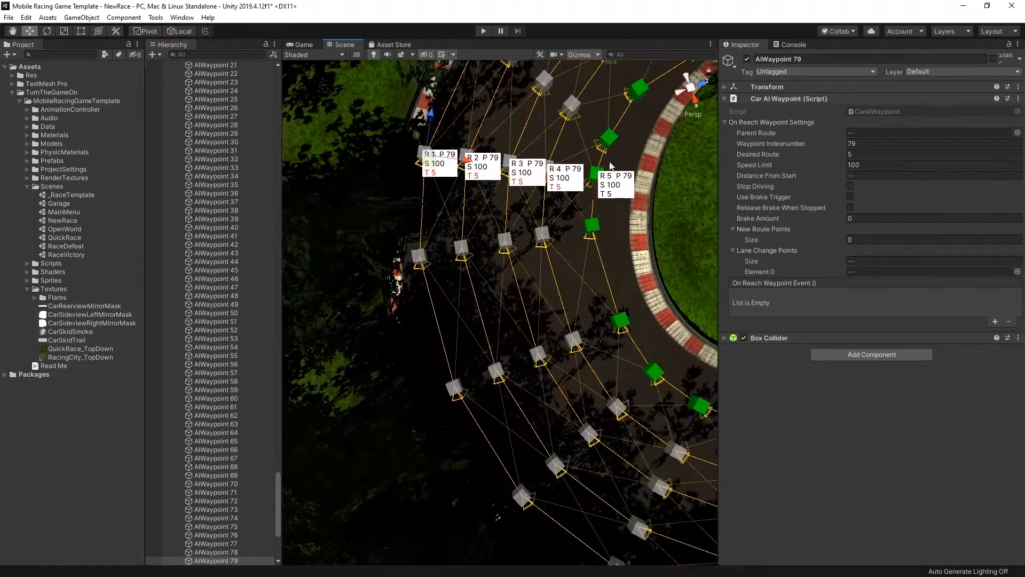
pyautogui.click(373, 53)
pyautogui.moveTo(552, 215); pyautogui.dragTo(624, 189, button='right')
pyautogui.moveTo(510, 218); pyautogui.dragTo(568, 213, button='middle')
# - Select the index 80 waypoints on all five routes and move them slightly toward the inside of the bend
pyautogui.click(526, 297)
pyautogui.keyDown('shift'); pyautogui.click(483, 292); pyautogui.keyUp('shift')
pyautogui.keyDown('shift'); pyautogui.click(451, 287); pyautogui.keyUp('shift')
pyautogui.keyDown('shift'); pyautogui.click(415, 282); pyautogui.keyUp('shift')
pyautogui.keyDown('shift'); pyautogui.click(380, 281); pyautogui.keyUp('shift')
pyautogui.moveTo(420, 286); pyautogui.dragTo(429, 288)
# - Select the index 81 waypoints on all five routes and move them slightly toward the inside of the bend
pyautogui.click(522, 257)
pyautogui.keyDown('shift'); pyautogui.click(484, 244); pyautogui.keyUp('shift')
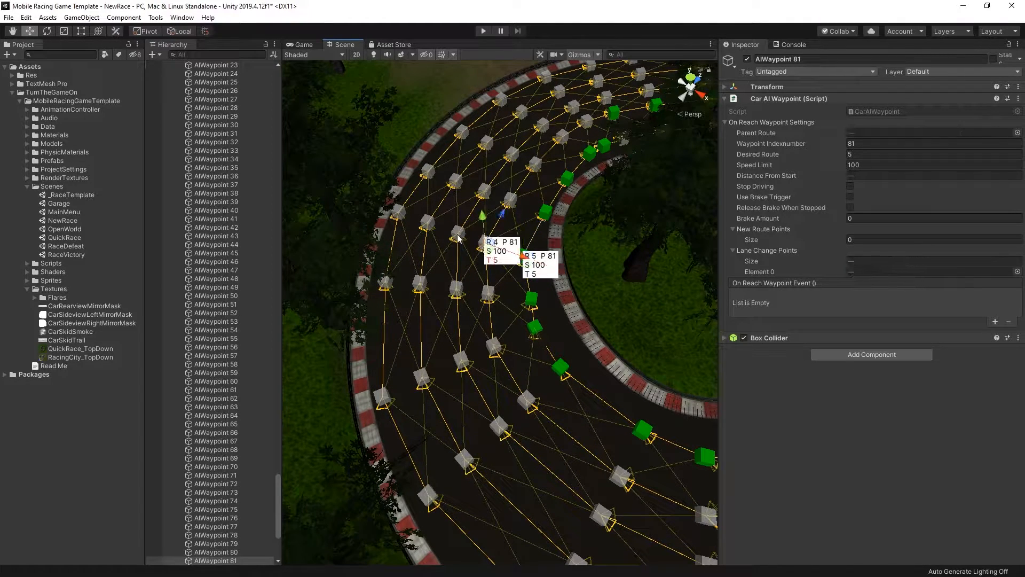
pyautogui.keyDown('shift'); pyautogui.click(457, 233); pyautogui.keyUp('shift')
pyautogui.keyDown('shift'); pyautogui.click(427, 225); pyautogui.keyUp('shift')
pyautogui.keyDown('shift'); pyautogui.click(397, 212); pyautogui.keyUp('shift')
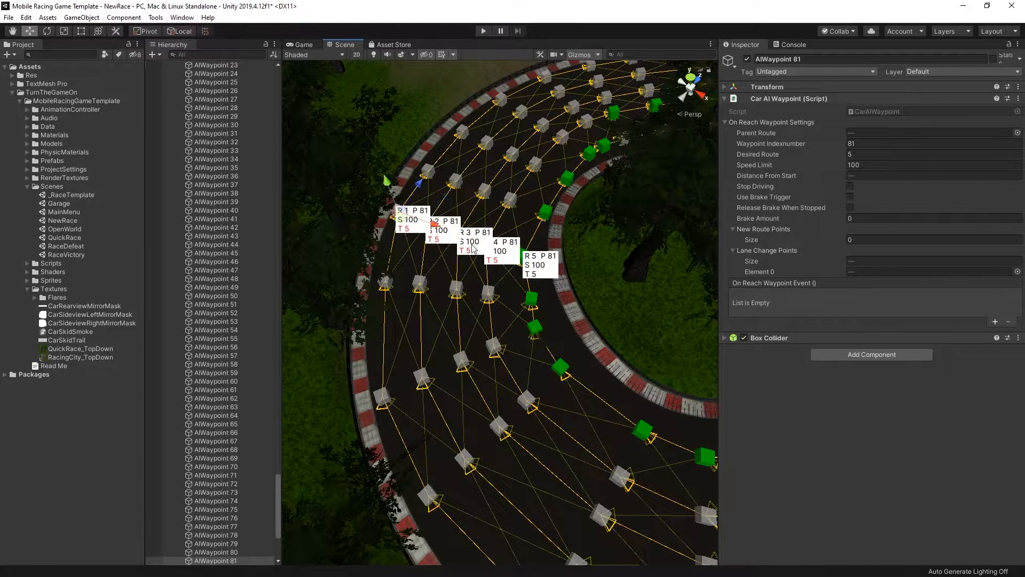
pyautogui.moveTo(436, 226); pyautogui.dragTo(442, 229)
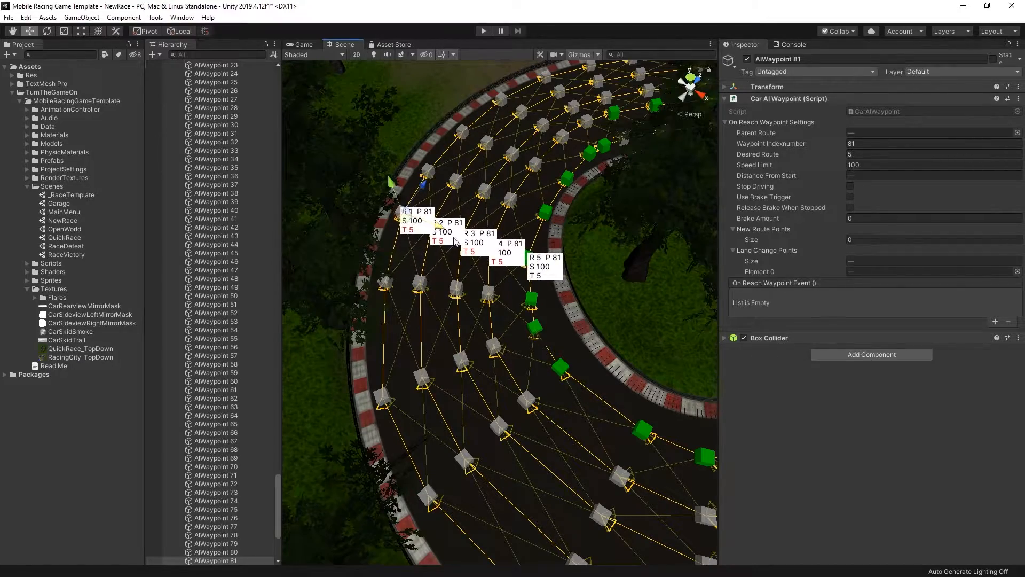
# - Collapse the expanded waypoint lists in the NewRace hierarchy so only the scene's main objects are listed
pyautogui.moveTo(582, 349); pyautogui.dragTo(525, 367, button='right')
pyautogui.scroll(-3, 525, 368)
pyautogui.moveTo(525, 368); pyautogui.dragTo(308, 99, button='middle')
pyautogui.scroll(-4, 521, 280)
pyautogui.moveTo(521, 281); pyautogui.dragTo(321, 363, button='middle')
pyautogui.scroll(10, 250, 201)
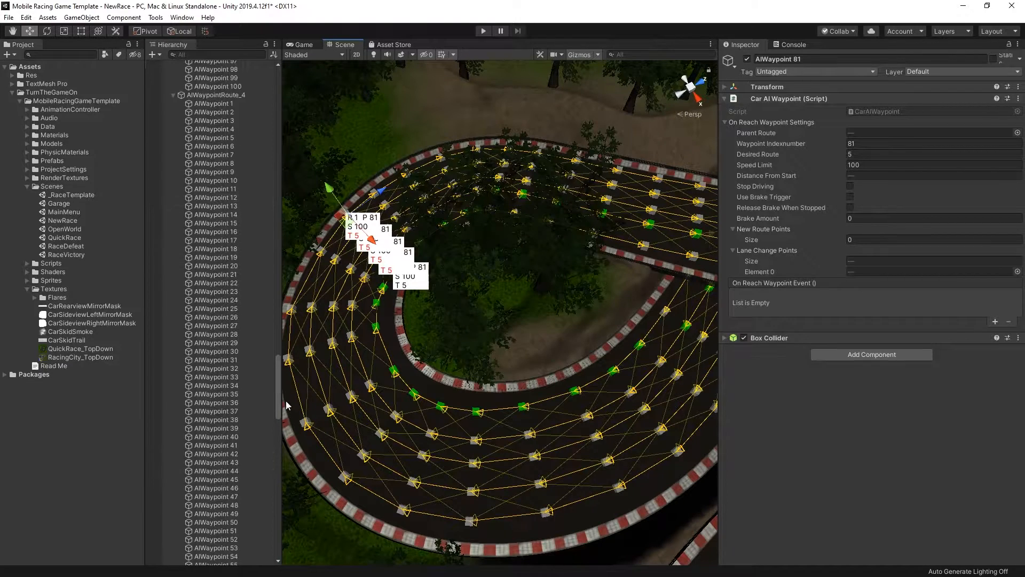
pyautogui.scroll(5, 278, 389)
pyautogui.click(167, 65)
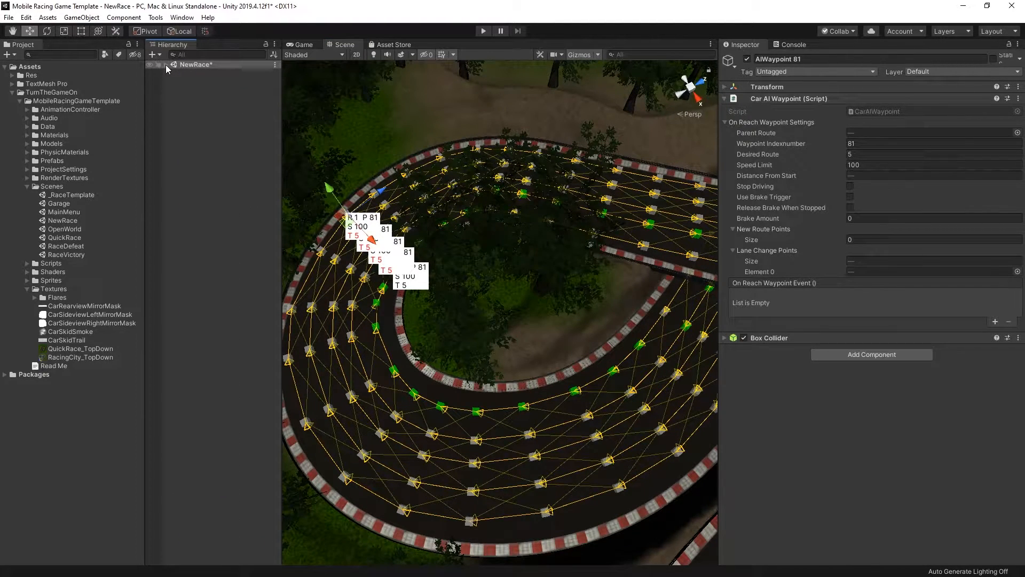
pyautogui.click(165, 65)
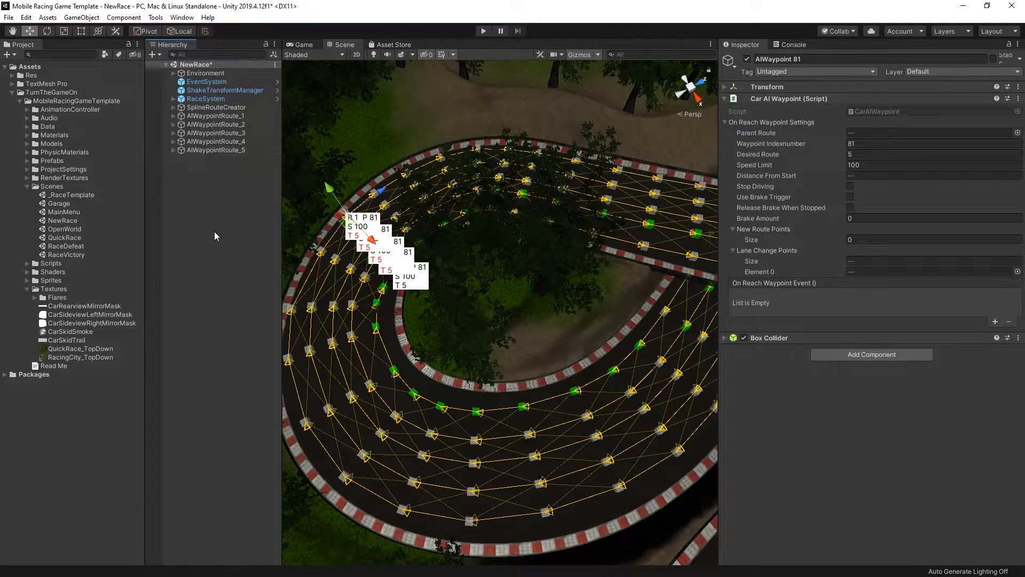
# - Set the SplineRouteCreator speed limits for the waypoints through the bend around index 78 to 60
pyautogui.click(214, 107)
pyautogui.moveTo(518, 335); pyautogui.dragTo(565, 333, button='middle')
pyautogui.scroll(5, 467, 259)
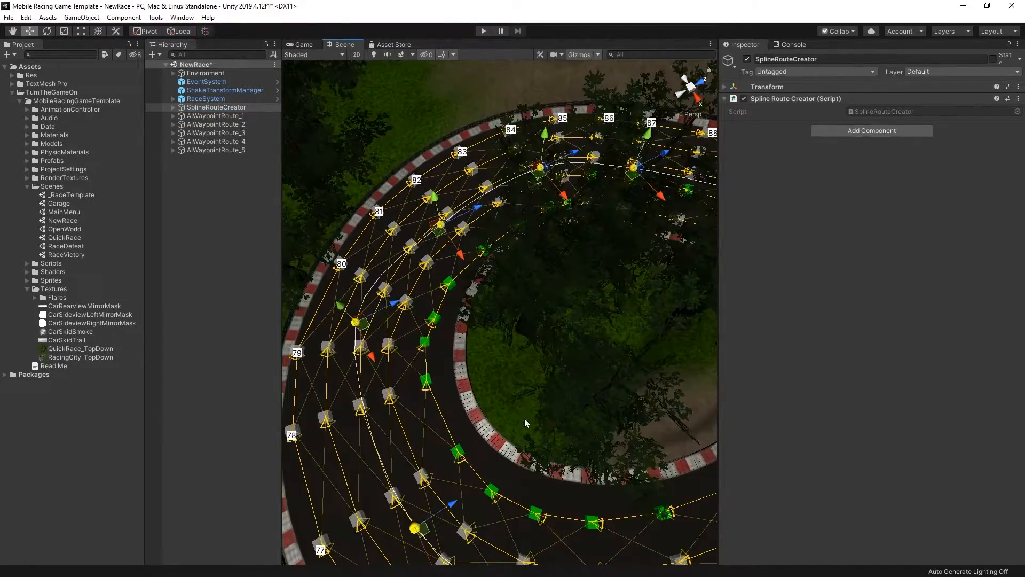
pyautogui.moveTo(527, 423); pyautogui.dragTo(400, 105, button='middle')
pyautogui.scroll(1, 642, 499)
pyautogui.moveTo(523, 306); pyautogui.dragTo(512, 523, button='middle')
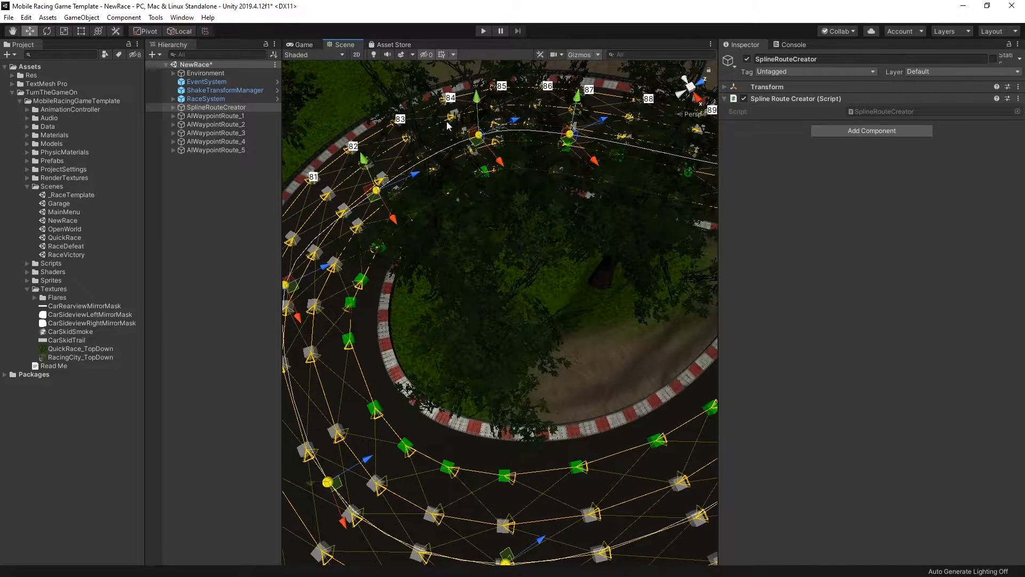
pyautogui.scroll(-15, 891, 308)
pyautogui.scroll(-3, 889, 308)
pyautogui.click(870, 365)
pyautogui.write('60')
pyautogui.click(869, 396)
pyautogui.write('60')
pyautogui.click(870, 407)
pyautogui.click(870, 439)
pyautogui.write('60')
pyautogui.click(870, 460)
# - Check the speed limit of waypoint 78 on the inner route, then collapse the route and clear the selection
pyautogui.click(349, 337)
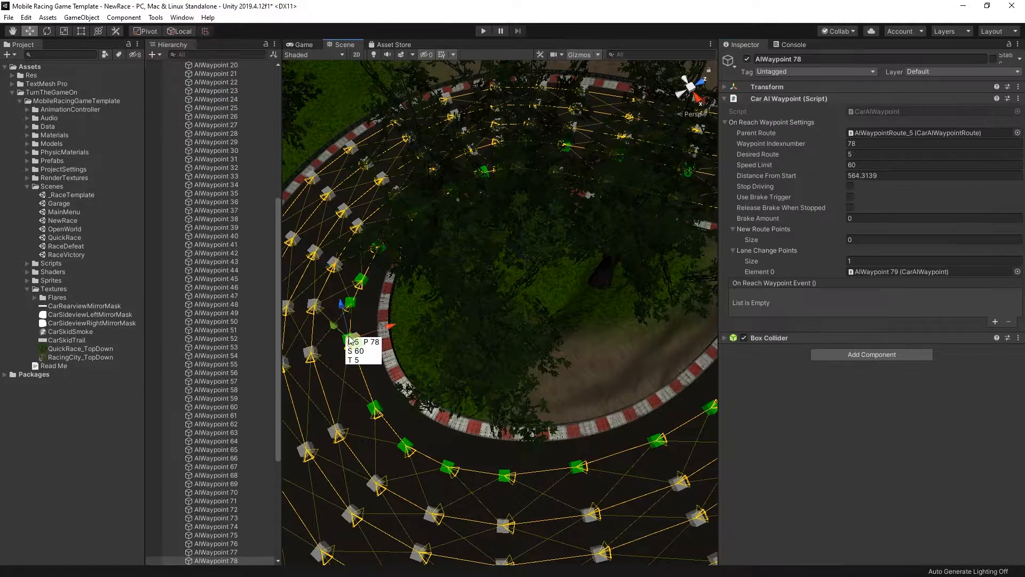
pyautogui.click(310, 357)
pyautogui.moveTo(310, 357); pyautogui.dragTo(432, 414, button='middle')
pyautogui.click(377, 373)
pyautogui.moveTo(432, 414); pyautogui.dragTo(411, 342, button='right')
pyautogui.click(173, 148)
pyautogui.click(224, 288)
# - Set the SplineRouteCreator speed limits of elements 52 through 62 to 50 for the bend past the finish line
pyautogui.moveTo(496, 331); pyautogui.dragTo(602, 470, button='right')
pyautogui.moveTo(601, 469); pyautogui.dragTo(595, 128, button='middle')
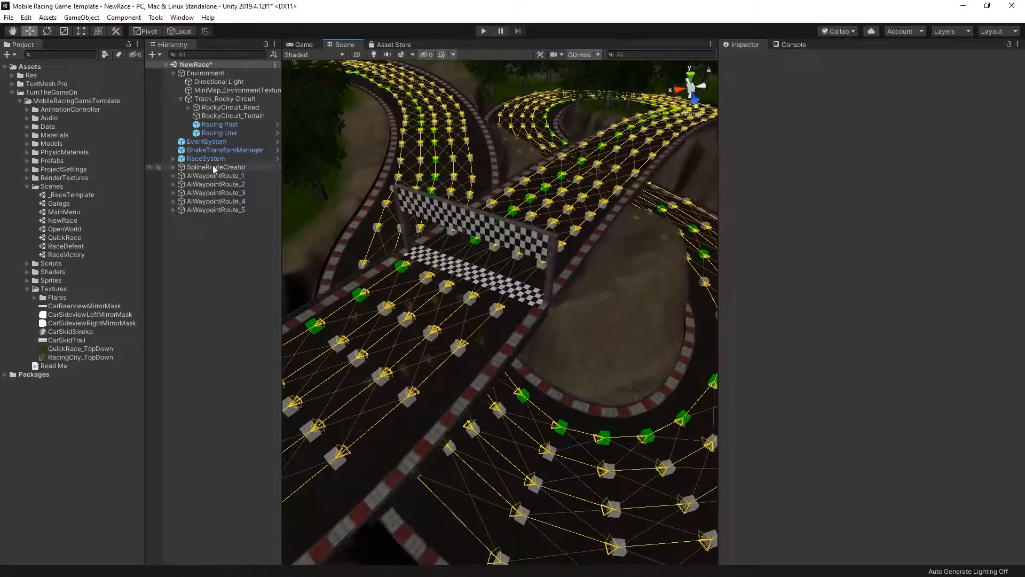
pyautogui.click(215, 168)
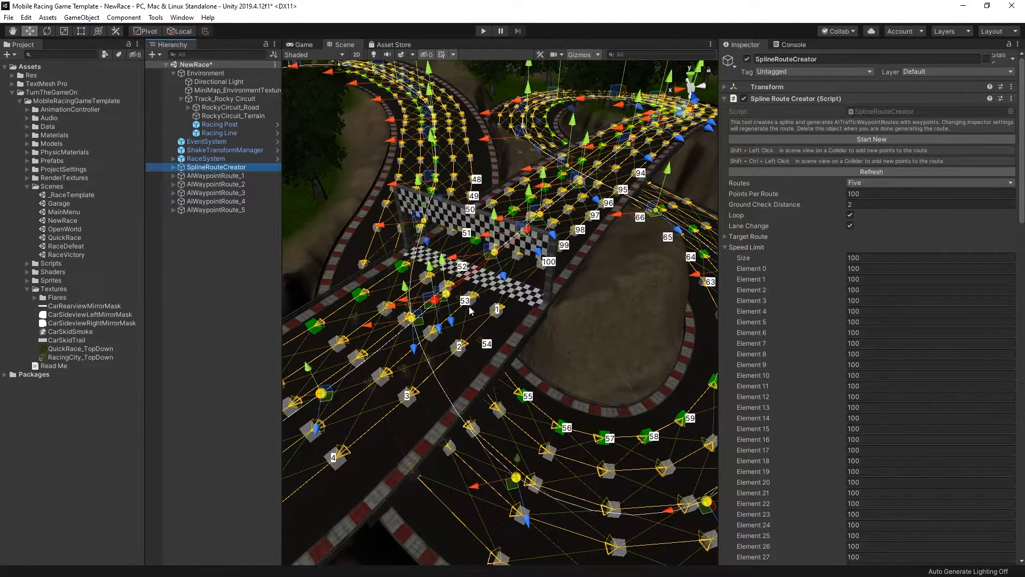
pyautogui.moveTo(567, 399); pyautogui.dragTo(382, 23, button='right')
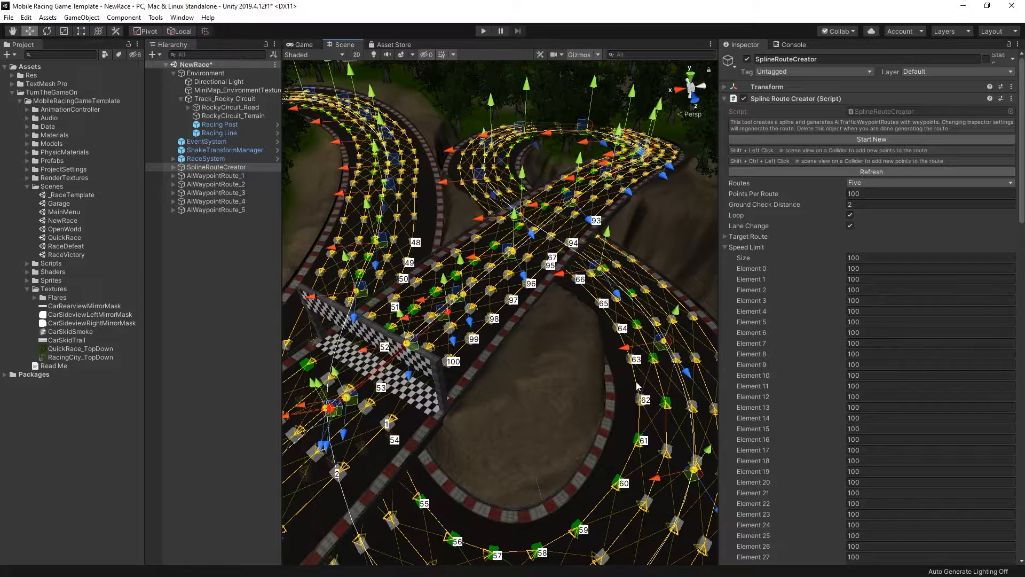
pyautogui.scroll(-10, 875, 321)
pyautogui.click(871, 438)
pyautogui.write('50')
pyautogui.press('Tab')
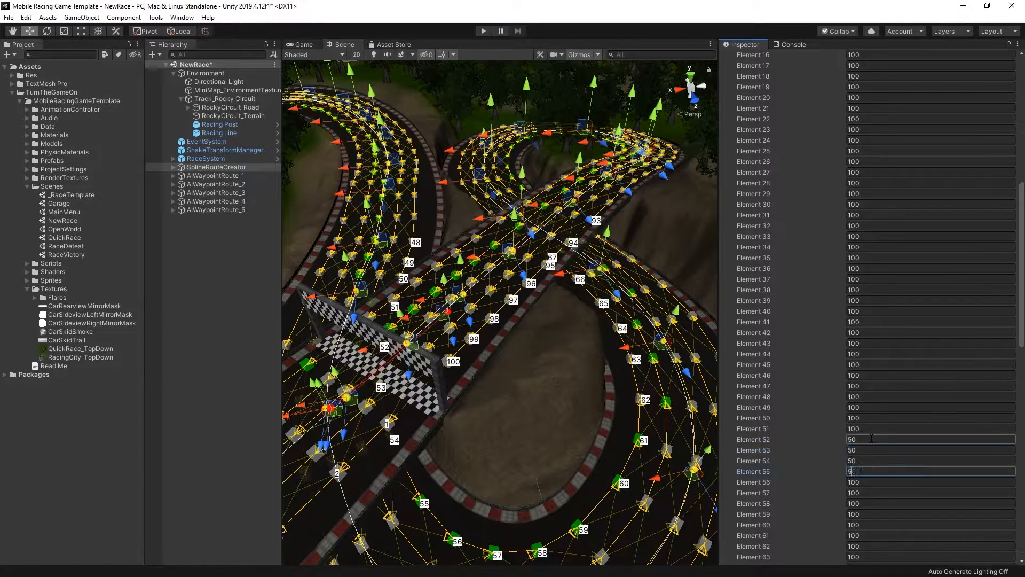
pyautogui.press('Tab')
pyautogui.write('50')
pyautogui.press('Tab')
pyautogui.write('50')
pyautogui.press('Tab')
pyautogui.write('50')
pyautogui.press('Tab')
pyautogui.write('50')
pyautogui.press('Tab')
pyautogui.write('50')
# - Inspect the generated routes around the circuit up to the outer bend near waypoints 33 to 39
pyautogui.scroll(-6, 556, 351)
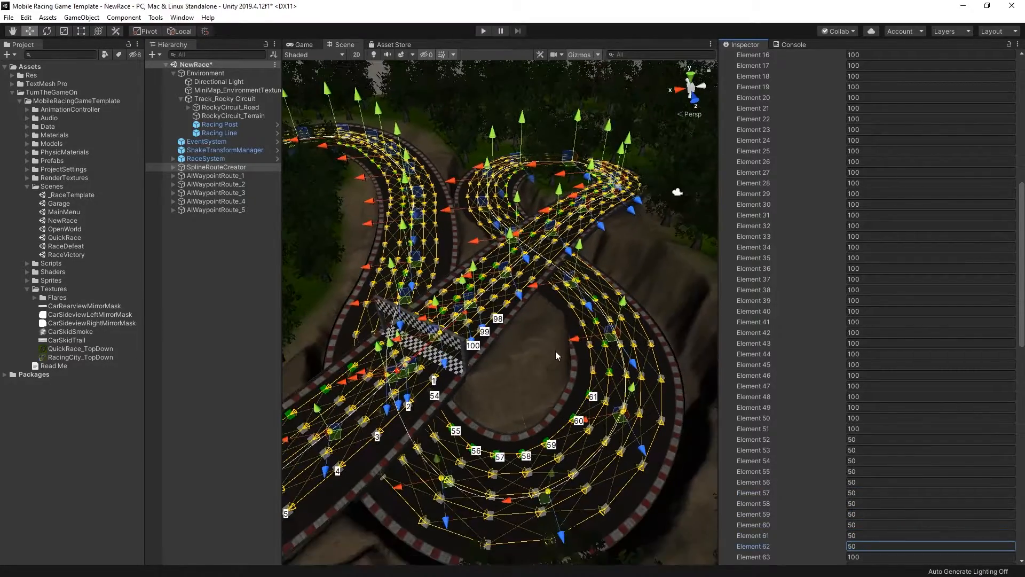
pyautogui.moveTo(556, 318); pyautogui.dragTo(513, 321, button='right')
pyautogui.moveTo(512, 320); pyautogui.dragTo(342, 326, button='middle')
pyautogui.moveTo(667, 213); pyautogui.dragTo(581, 163, button='right')
pyautogui.moveTo(581, 163); pyautogui.dragTo(523, 316, button='middle')
pyautogui.moveTo(544, 409)
pyautogui.mouseDown(button='middle')
pyautogui.moveTo(609, 512)
pyautogui.moveTo(267, 270)
pyautogui.mouseUp(button='middle')
pyautogui.moveTo(603, 384)
pyautogui.mouseDown(button='middle')
pyautogui.moveTo(380, 250)
pyautogui.moveTo(366, 213)
pyautogui.mouseUp(button='middle')
pyautogui.moveTo(495, 422); pyautogui.dragTo(557, 350, button='middle')
pyautogui.scroll(12, 557, 350)
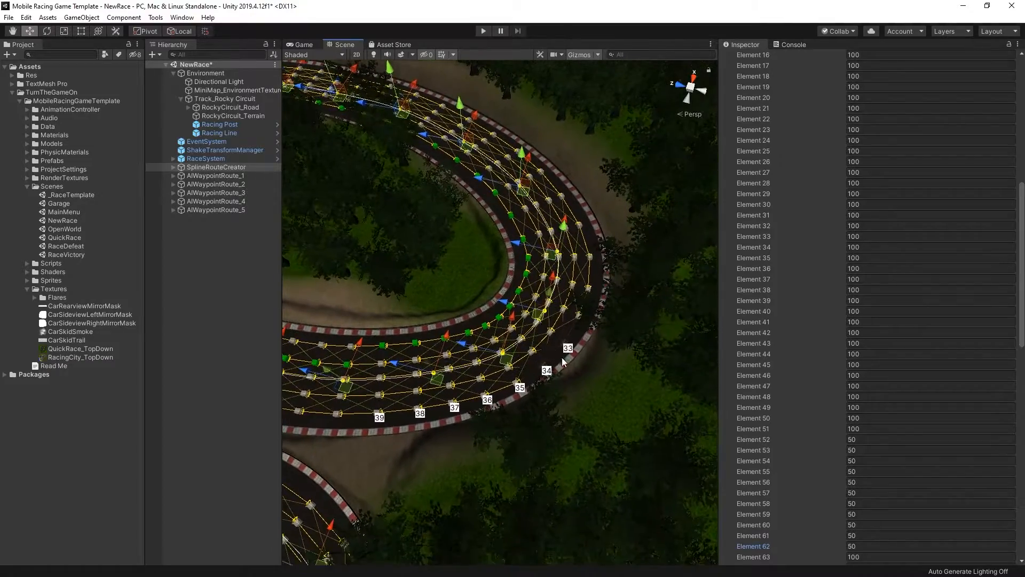
pyautogui.scroll(4, 555, 353)
# - Select waypoints 33 and 34 of AIWaypointRoute_1 and raise them above the road surface
pyautogui.keyDown('alt'); pyautogui.moveTo(554, 354); pyautogui.dragTo(630, 219); pyautogui.keyUp('alt')
pyautogui.moveTo(584, 483); pyautogui.dragTo(478, 204, button='middle')
pyautogui.scroll(5, 575, 303)
pyautogui.moveTo(575, 326); pyautogui.dragTo(577, 213, button='middle')
pyautogui.click(591, 270)
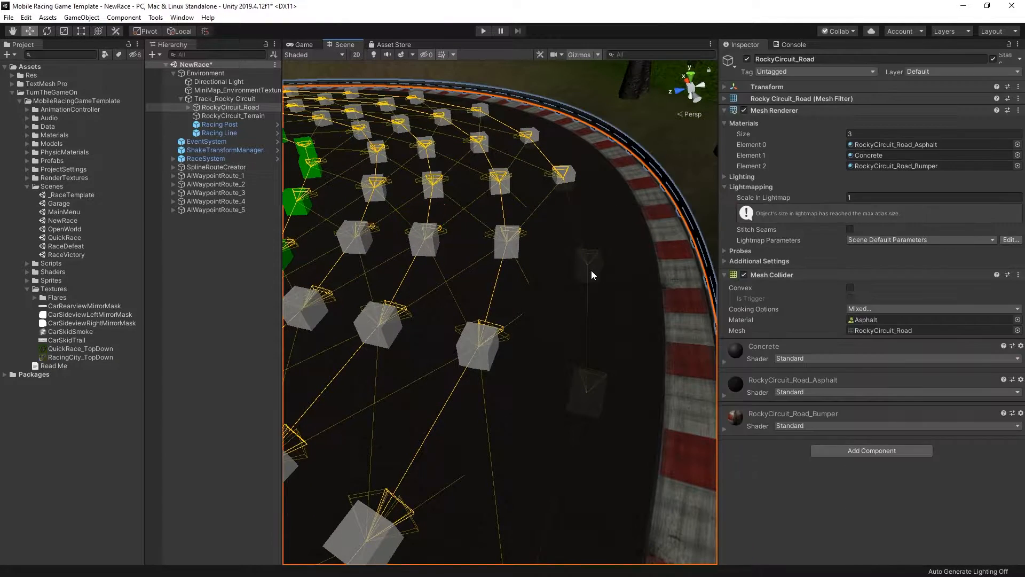
pyautogui.click(591, 270)
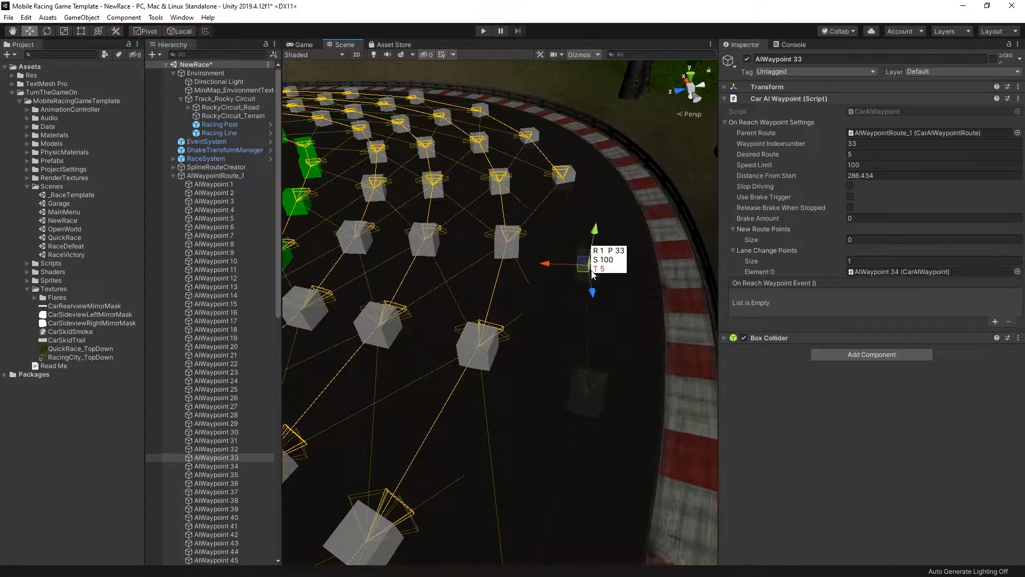
pyautogui.keyDown('shift'); pyautogui.click(238, 465); pyautogui.keyUp('shift')
pyautogui.moveTo(534, 454); pyautogui.dragTo(553, 358, button='middle')
pyautogui.moveTo(611, 152); pyautogui.dragTo(615, 124)
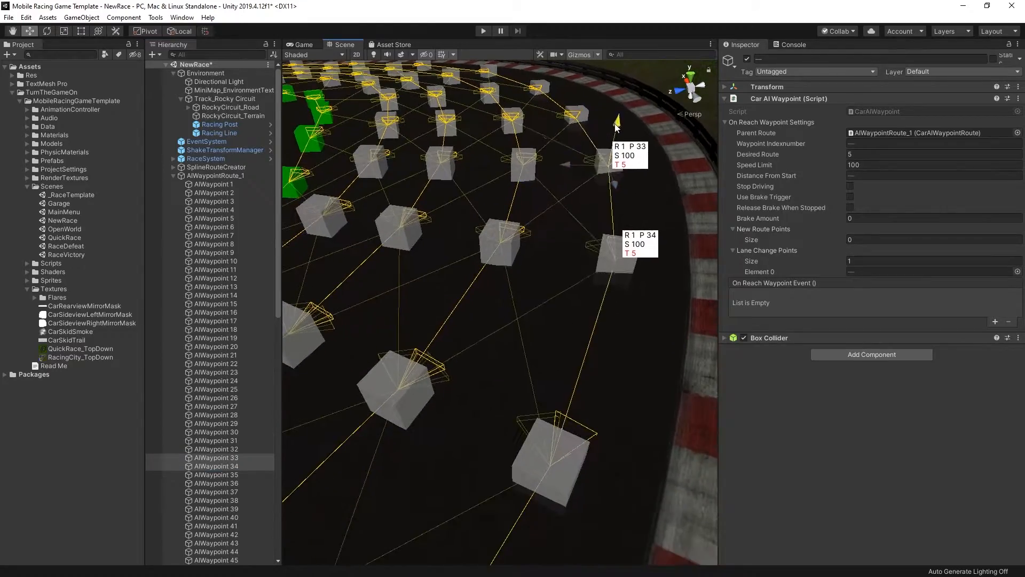
pyautogui.scroll(-2, 586, 280)
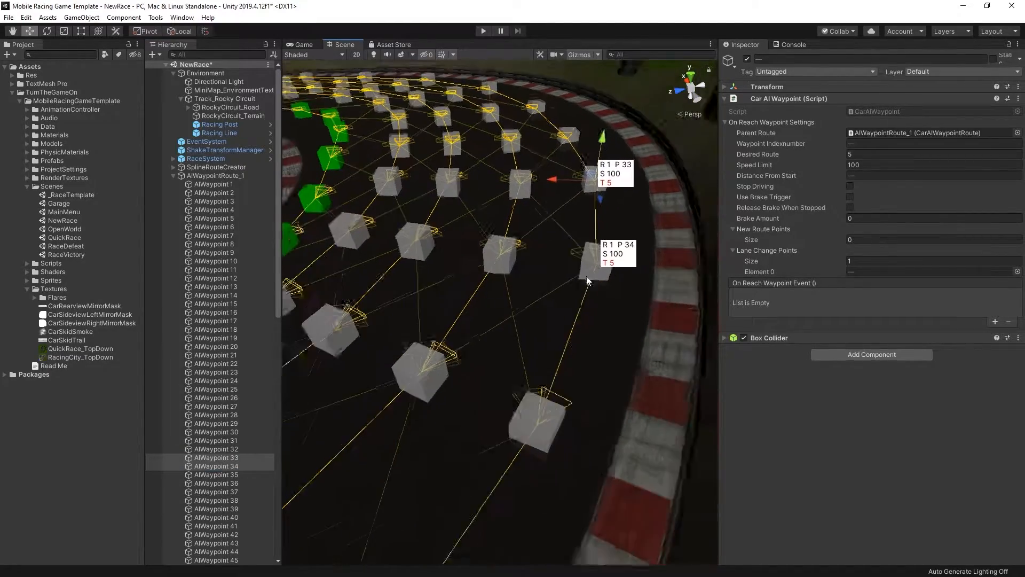
# - Collapse the expanded route and Environment groups in the hierarchy and save the scene
pyautogui.scroll(-3, 586, 280)
pyautogui.moveTo(586, 280); pyautogui.dragTo(366, 223, button='right')
pyautogui.moveTo(366, 223); pyautogui.dragTo(921, 544, button='middle')
pyautogui.moveTo(678, 363); pyautogui.dragTo(554, 320, button='right')
pyautogui.moveTo(553, 320); pyautogui.dragTo(553, 477, button='middle')
pyautogui.click(174, 175)
pyautogui.click(173, 73)
pyautogui.hotkey('ctrl', 's')
# - Select RaceManager inside RaceSystem and expand its Waypoint List and Spawn Point List with the finish line in view
pyautogui.click(213, 99)
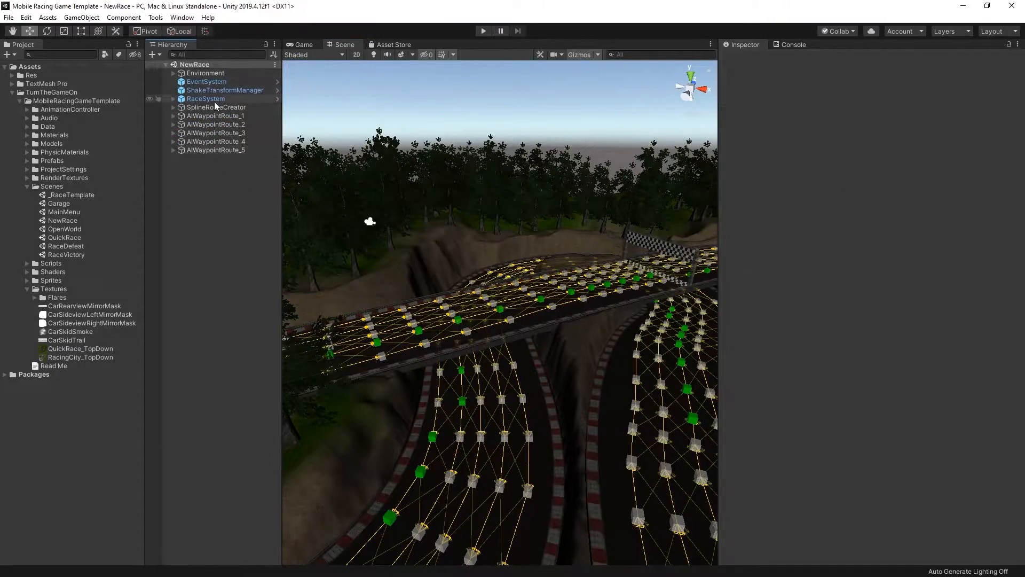
pyautogui.click(173, 99)
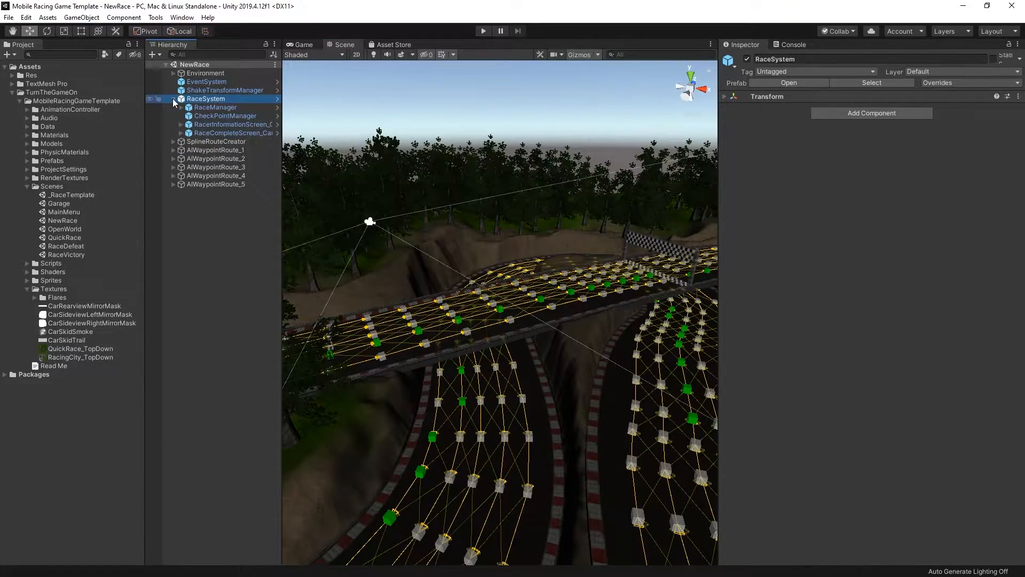
pyautogui.click(215, 107)
pyautogui.moveTo(534, 224); pyautogui.dragTo(587, 299, button='right')
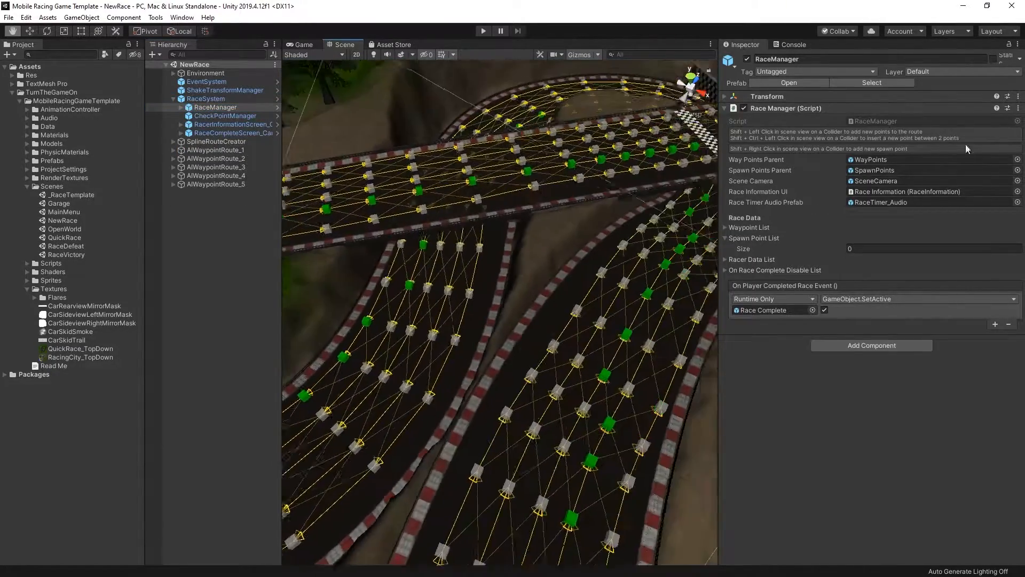
pyautogui.press('f')
pyautogui.scroll(-12, 443, 315)
pyautogui.moveTo(435, 316); pyautogui.dragTo(661, 368, button='middle')
pyautogui.moveTo(465, 373); pyautogui.dragTo(597, 384, button='right')
pyautogui.moveTo(533, 406); pyautogui.dragTo(680, 273, button='middle')
pyautogui.moveTo(427, 331); pyautogui.dragTo(469, 373, button='right')
pyautogui.click(766, 238)
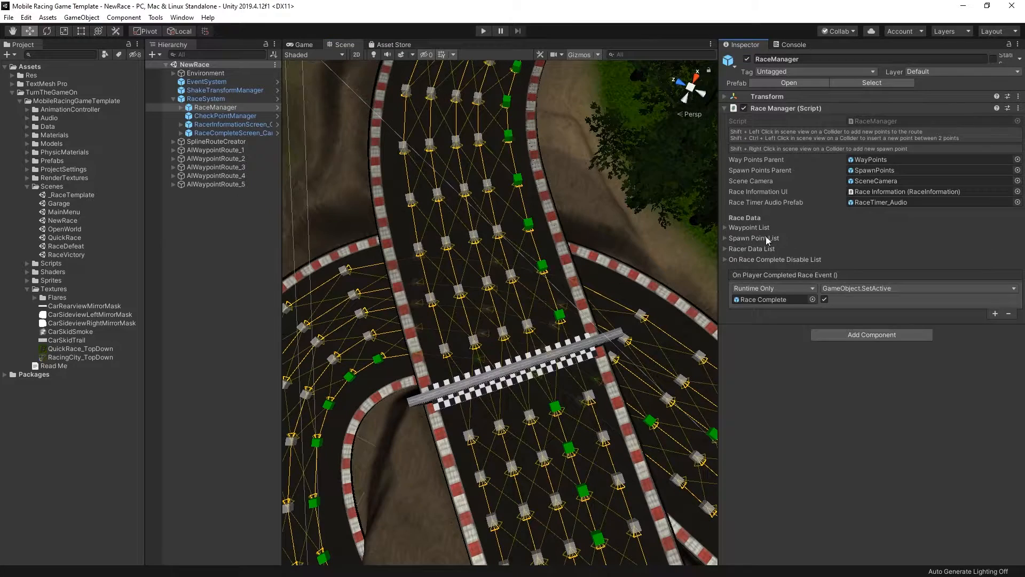
pyautogui.click(725, 228)
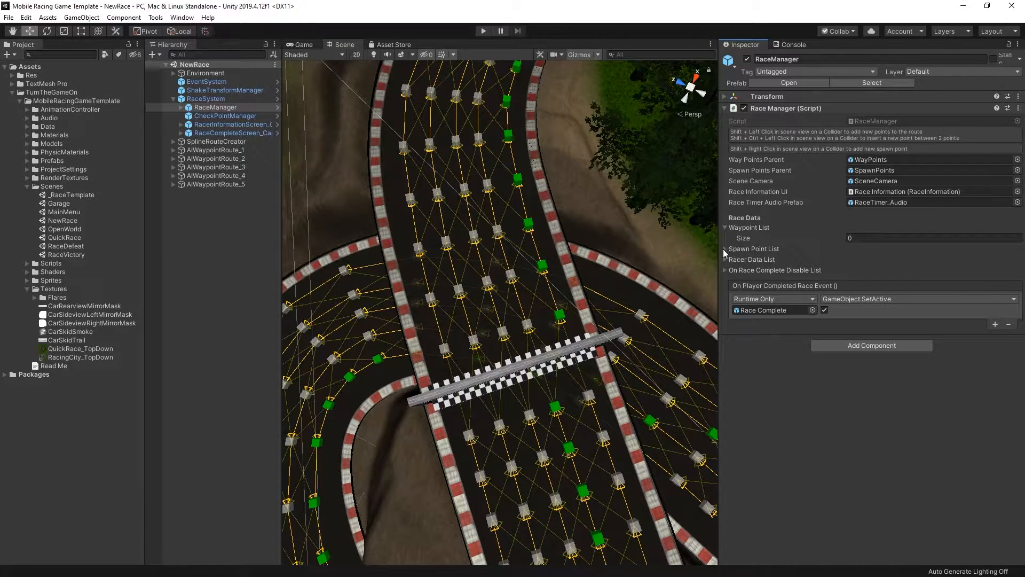
pyautogui.click(725, 249)
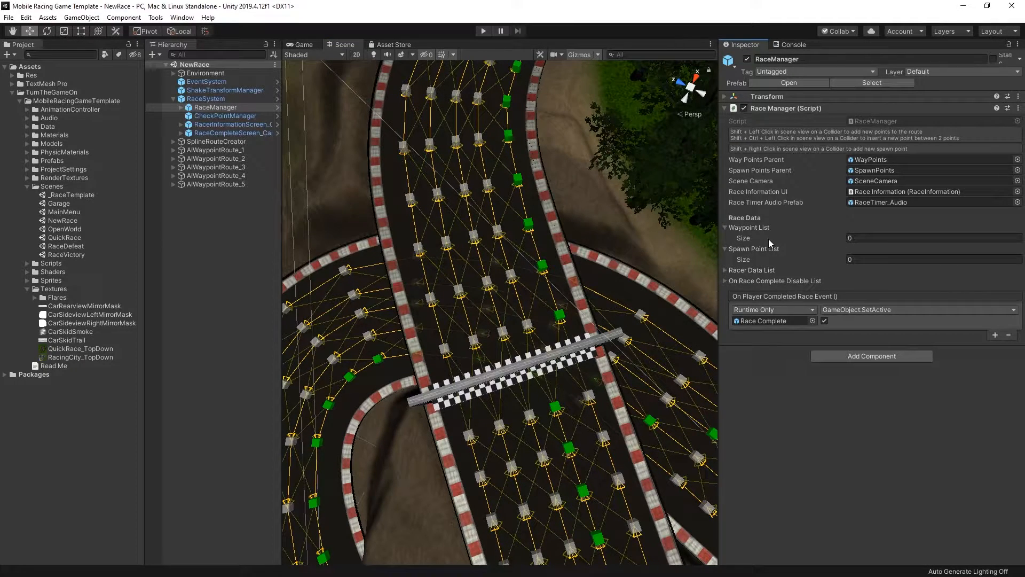
# - Place the first three race waypoints on the track, starting at the finish line and continuing along the lap
pyautogui.moveTo(654, 288); pyautogui.dragTo(557, 286, button='middle')
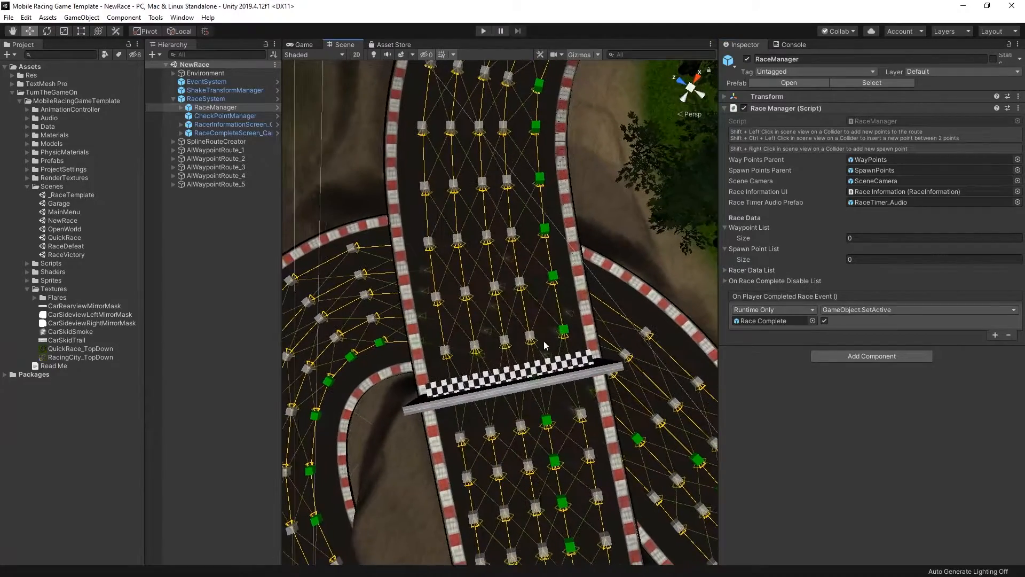
pyautogui.keyDown('shift'); pyautogui.click(513, 369); pyautogui.keyUp('shift')
pyautogui.moveTo(578, 237); pyautogui.dragTo(480, 267, button='right')
pyautogui.scroll(-5, 480, 291)
pyautogui.moveTo(587, 294); pyautogui.dragTo(441, 231, button='middle')
pyautogui.keyDown('shift'); pyautogui.click(553, 212); pyautogui.keyUp('shift')
pyautogui.moveTo(606, 368); pyautogui.dragTo(606, 244, button='middle')
pyautogui.keyDown('shift'); pyautogui.click(566, 310); pyautogui.keyUp('shift')
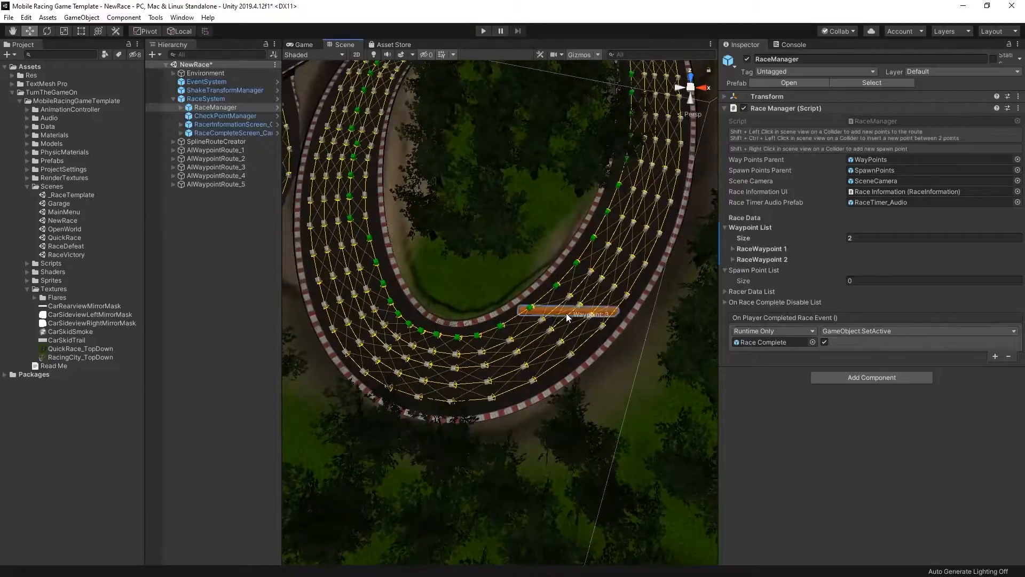
# - Place race waypoints 4 through 8 in driving order along the rest of the lap
pyautogui.moveTo(480, 259); pyautogui.dragTo(687, 380, button='middle')
pyautogui.keyDown('shift'); pyautogui.click(537, 335); pyautogui.keyUp('shift')
pyautogui.moveTo(603, 222); pyautogui.dragTo(567, 481, button='middle')
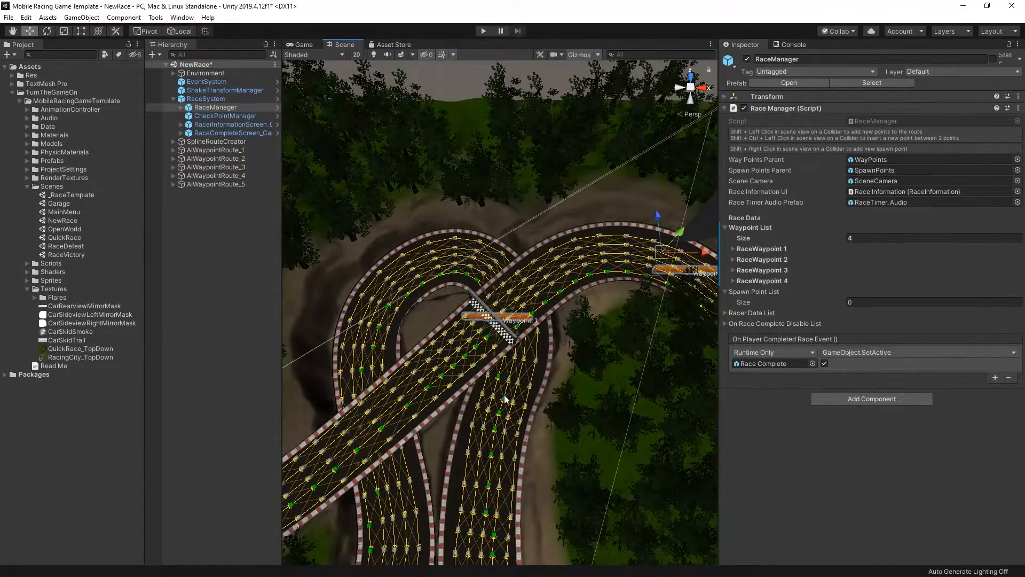
pyautogui.keyDown('shift'); pyautogui.click(507, 393); pyautogui.keyUp('shift')
pyautogui.keyDown('shift'); pyautogui.click(448, 254); pyautogui.keyUp('shift')
pyautogui.moveTo(451, 256); pyautogui.dragTo(537, 30, button='middle')
pyautogui.keyDown('shift'); pyautogui.click(491, 291); pyautogui.keyUp('shift')
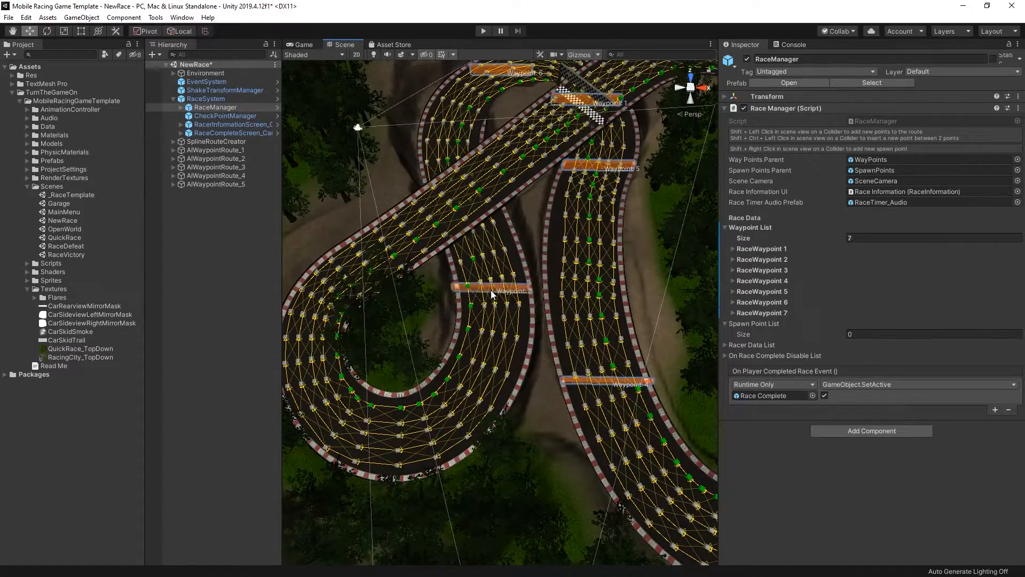
pyautogui.keyDown('shift'); pyautogui.click(312, 346); pyautogui.keyUp('shift')
# - Rotate RaceWaypoint 1 parallel to the finish line and move it onto the checkered strip
pyautogui.moveTo(597, 266); pyautogui.dragTo(540, 438, button='middle')
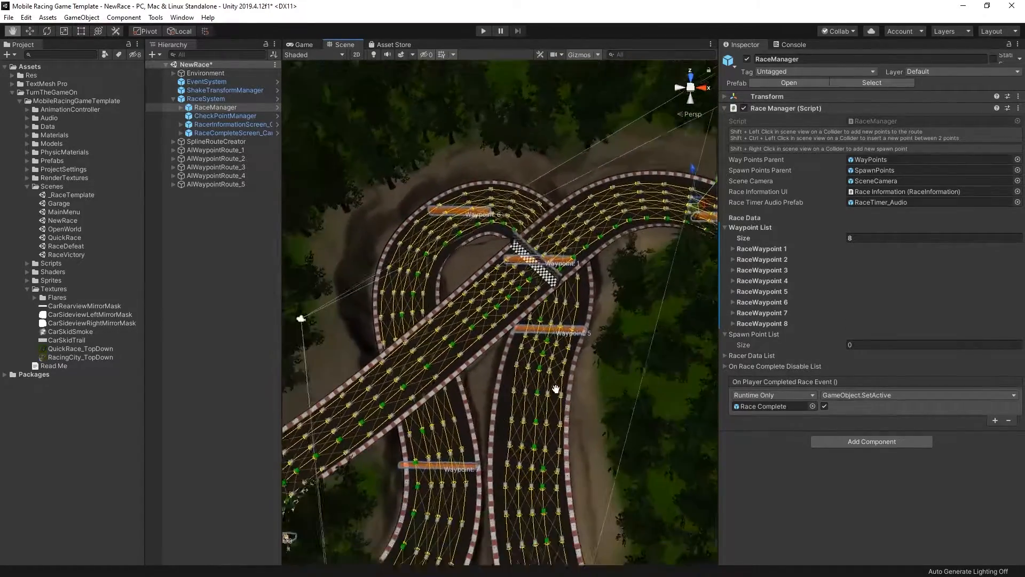
pyautogui.scroll(5, 505, 300)
pyautogui.scroll(2, 507, 297)
pyautogui.moveTo(550, 219); pyautogui.dragTo(472, 275, button='middle')
pyautogui.scroll(5, 470, 274)
pyautogui.click(477, 264)
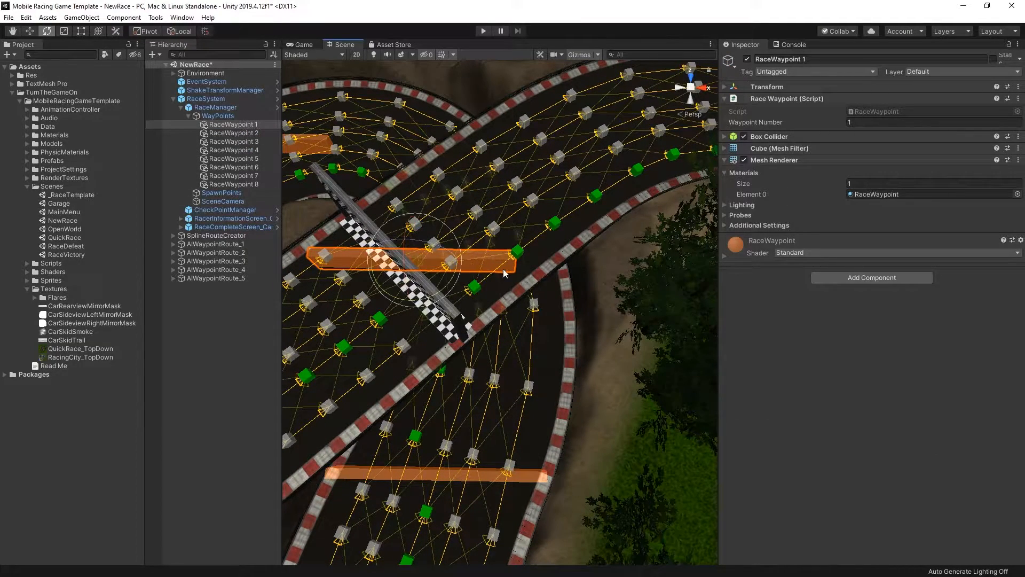
pyautogui.press('e')
pyautogui.press('w')
pyautogui.press('e')
pyautogui.moveTo(453, 277); pyautogui.dragTo(411, 330)
pyautogui.moveTo(482, 222); pyautogui.dragTo(549, 335, button='middle')
pyautogui.press('w')
pyautogui.moveTo(514, 340)
pyautogui.mouseDown()
pyautogui.moveTo(500, 346)
pyautogui.moveTo(499, 338)
pyautogui.mouseUp()
# - Rotate and shift the race waypoint placements beyond the finish line so they span the track squarely
pyautogui.moveTo(488, 357); pyautogui.dragTo(631, 369, button='middle')
pyautogui.keyDown('alt'); pyautogui.moveTo(631, 370); pyautogui.dragTo(625, 329); pyautogui.keyUp('alt')
pyautogui.moveTo(624, 299); pyautogui.dragTo(341, 458, button='middle')
pyautogui.moveTo(582, 299); pyautogui.dragTo(469, 267, button='right')
pyautogui.moveTo(488, 262); pyautogui.dragTo(203, 308, button='middle')
pyautogui.press('e')
pyautogui.click(386, 274)
pyautogui.moveTo(394, 303); pyautogui.dragTo(396, 238)
pyautogui.press('w')
pyautogui.moveTo(350, 312); pyautogui.dragTo(318, 222, button='right')
pyautogui.moveTo(485, 242); pyautogui.dragTo(519, 216, button='middle')
pyautogui.press('e')
pyautogui.moveTo(539, 213); pyautogui.dragTo(530, 218)
pyautogui.press('w')
pyautogui.moveTo(545, 155); pyautogui.dragTo(544, 155)
# - Rotate the following race waypoints around the circuit so each lies square across the road
pyautogui.moveTo(342, 491); pyautogui.dragTo(622, 384, button='middle')
pyautogui.click(583, 378)
pyautogui.press('e')
pyautogui.moveTo(583, 378); pyautogui.dragTo(583, 408)
pyautogui.press('w')
pyautogui.moveTo(453, 123); pyautogui.dragTo(600, 308, button='middle')
pyautogui.click(575, 307)
pyautogui.press('e')
pyautogui.moveTo(572, 308); pyautogui.dragTo(573, 316)
pyautogui.moveTo(619, 197); pyautogui.dragTo(420, 367, button='middle')
pyautogui.click(528, 273)
pyautogui.click(522, 270)
pyautogui.moveTo(547, 302); pyautogui.dragTo(523, 315)
# - Align RaceWaypoint 6 across its bend and shift RaceWaypoint 7 slightly so it covers the track width
pyautogui.click(557, 126)
pyautogui.click(556, 127)
pyautogui.click(555, 126)
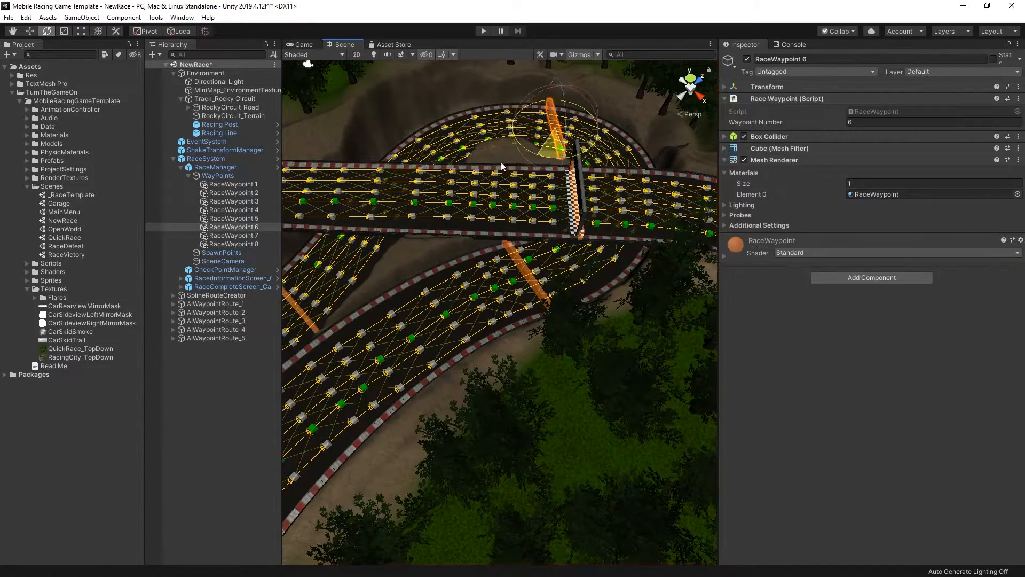
pyautogui.press('f')
pyautogui.click(620, 219)
pyautogui.press('w')
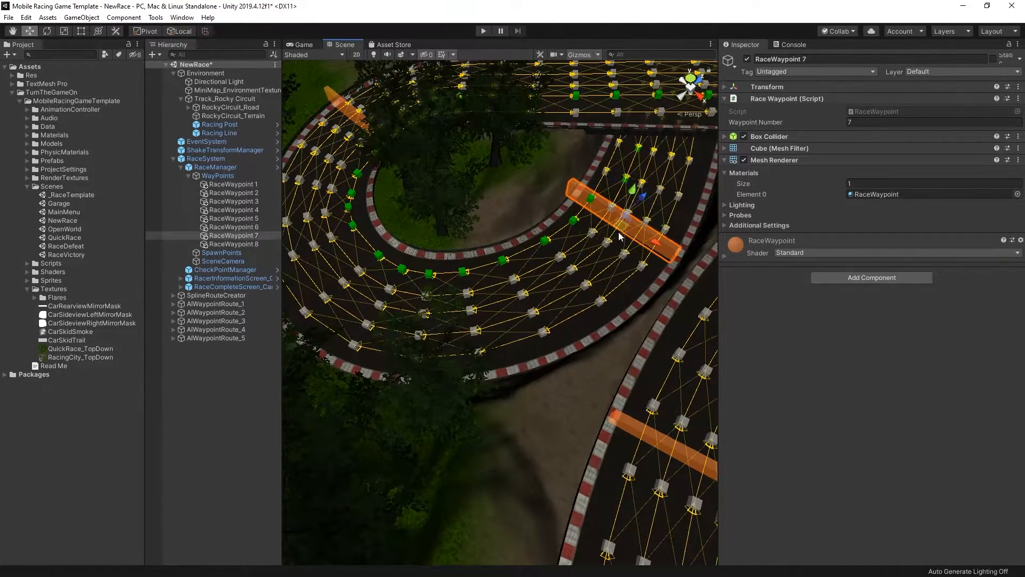
pyautogui.moveTo(654, 245); pyautogui.dragTo(659, 250)
# - Select the RaceManager and collapse the Environment and WayPoints groups along with its waypoint list
pyautogui.moveTo(374, 126); pyautogui.dragTo(160, 374, button='middle')
pyautogui.scroll(-4, 549, 322)
pyautogui.keyDown('alt'); pyautogui.moveTo(549, 321); pyautogui.dragTo(800, 235); pyautogui.keyUp('alt')
pyautogui.click(210, 165)
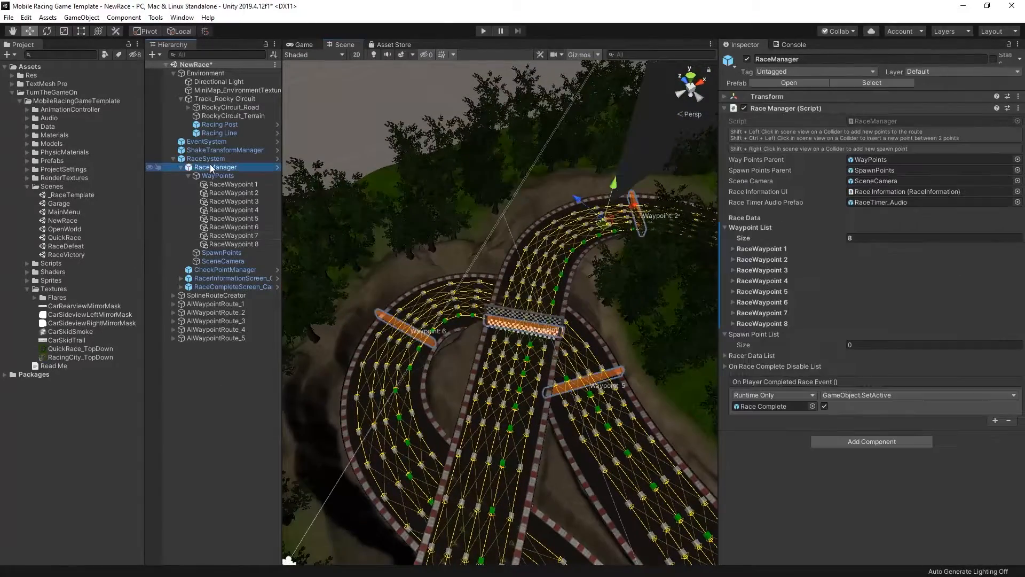
pyautogui.click(174, 73)
pyautogui.click(189, 115)
pyautogui.click(725, 227)
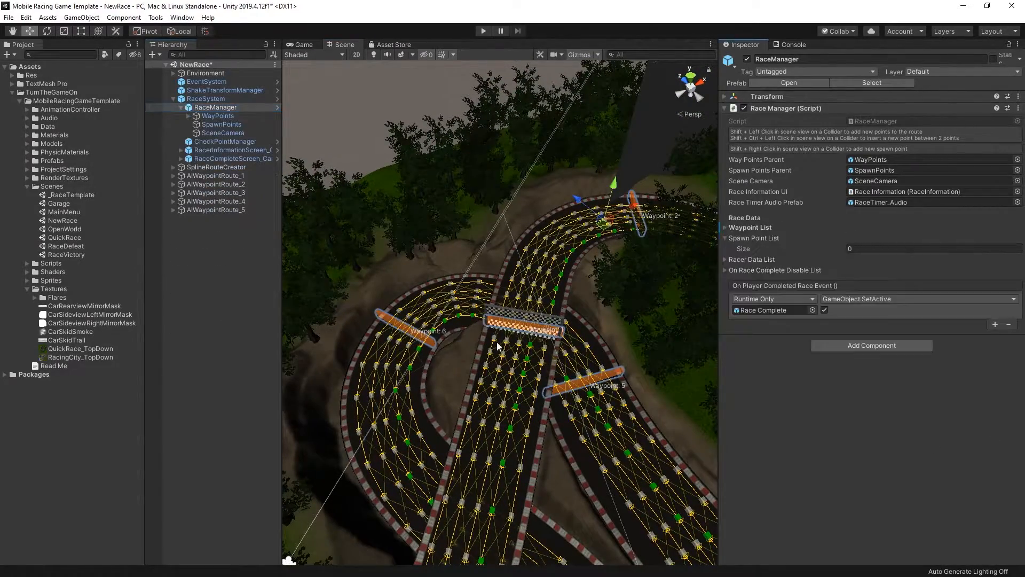
# - Add five spawn points on the straight behind the finish line, two in the first row and three in the second
pyautogui.scroll(2, 501, 343)
pyautogui.scroll(6, 499, 343)
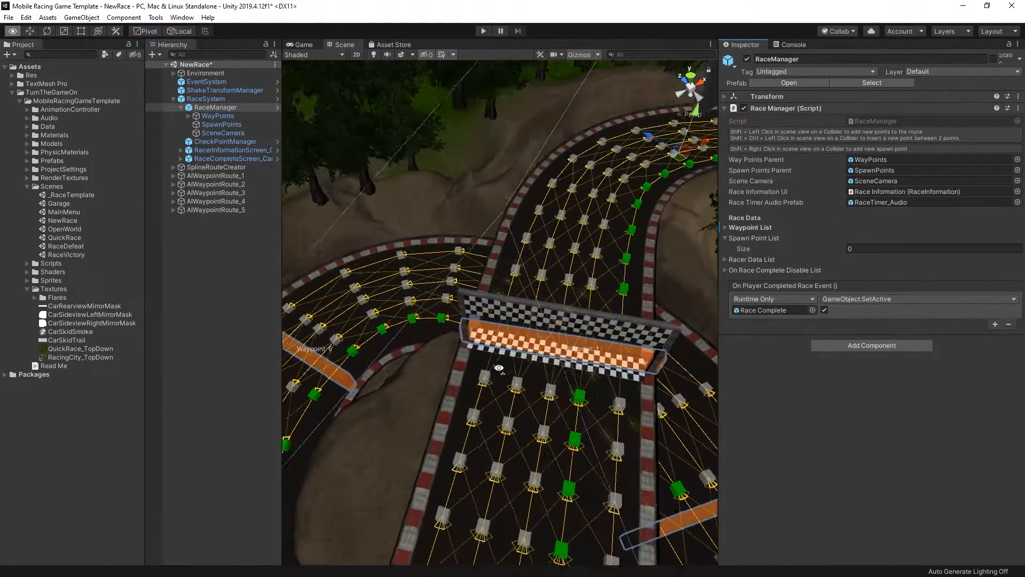
pyautogui.moveTo(499, 343); pyautogui.dragTo(531, 433, button='right')
pyautogui.moveTo(498, 309); pyautogui.dragTo(505, 56, button='middle')
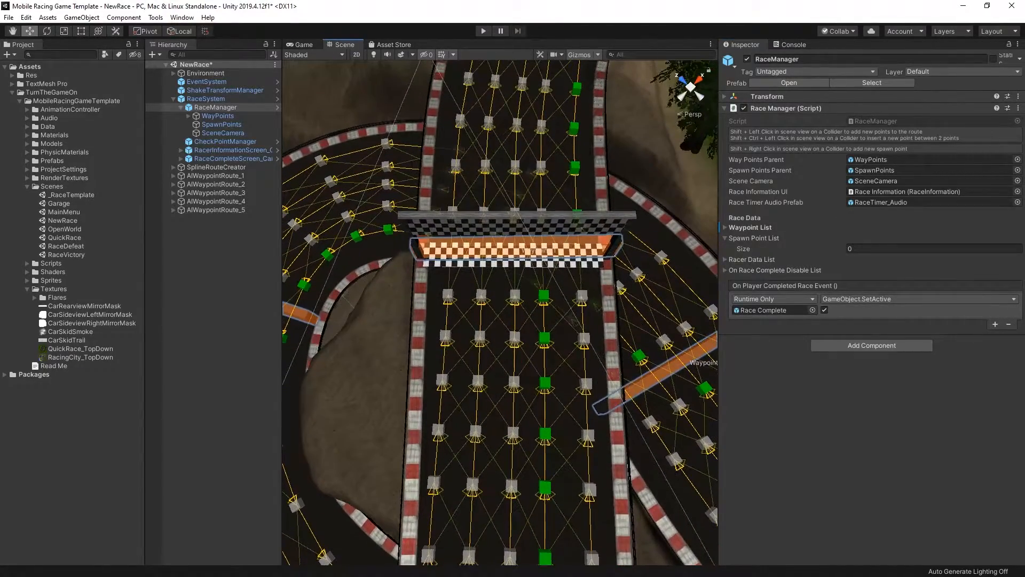
pyautogui.keyDown('shift'); pyautogui.rightClick(481, 343); pyautogui.keyUp('shift')
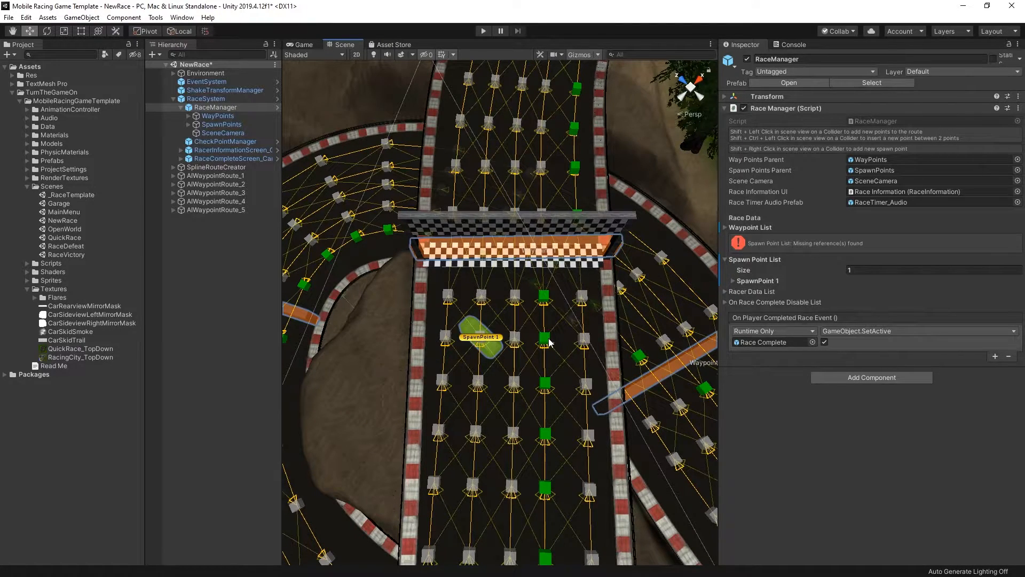
pyautogui.keyDown('shift'); pyautogui.rightClick(546, 341); pyautogui.keyUp('shift')
pyautogui.keyDown('shift'); pyautogui.rightClick(435, 430); pyautogui.keyUp('shift')
pyautogui.keyDown('shift'); pyautogui.rightClick(513, 431); pyautogui.keyUp('shift')
pyautogui.keyDown('shift'); pyautogui.rightClick(591, 435); pyautogui.keyUp('shift')
# - Add three more spawn points farther back on the grid, a row of two and a single one behind it
pyautogui.moveTo(584, 384); pyautogui.dragTo(590, 352, button='middle')
pyautogui.scroll(-2, 589, 352)
pyautogui.keyDown('shift'); pyautogui.rightClick(478, 497); pyautogui.keyUp('shift')
pyautogui.keyDown('shift'); pyautogui.rightClick(546, 499); pyautogui.keyUp('shift')
pyautogui.scroll(-5, 539, 503)
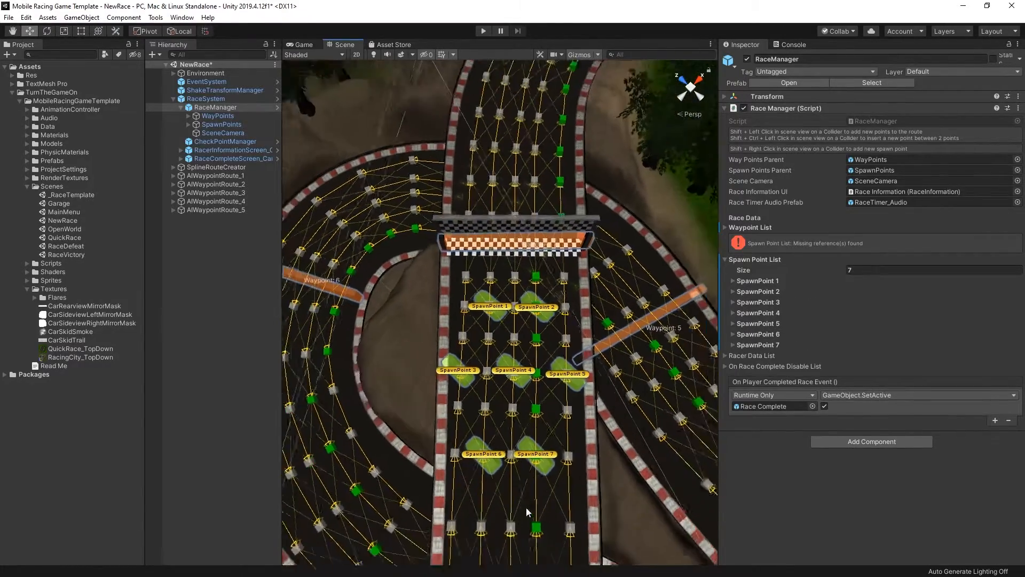
pyautogui.moveTo(514, 507); pyautogui.dragTo(533, 454, button='middle')
pyautogui.keyDown('shift'); pyautogui.rightClick(532, 452); pyautogui.keyUp('shift')
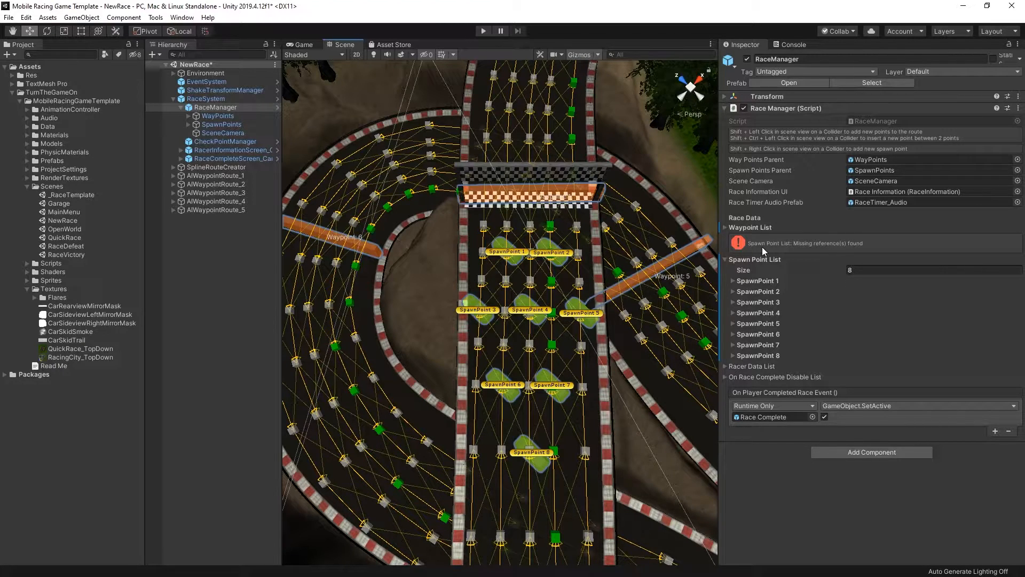
# - Examine SpawnPoint 1's Starting AI Route setting and which AI waypoint routes run through the spawn points
pyautogui.click(733, 280)
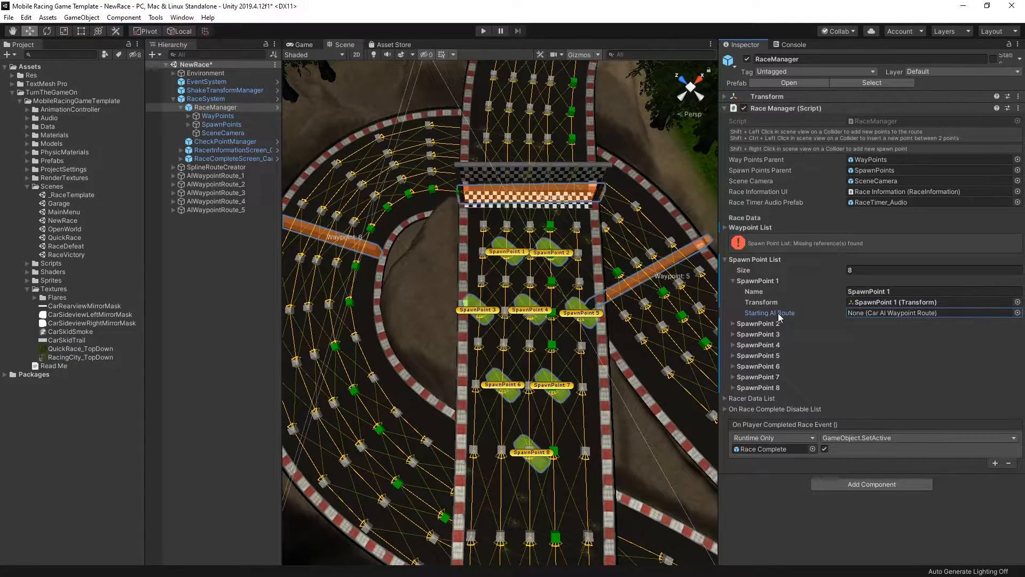
pyautogui.scroll(6, 542, 318)
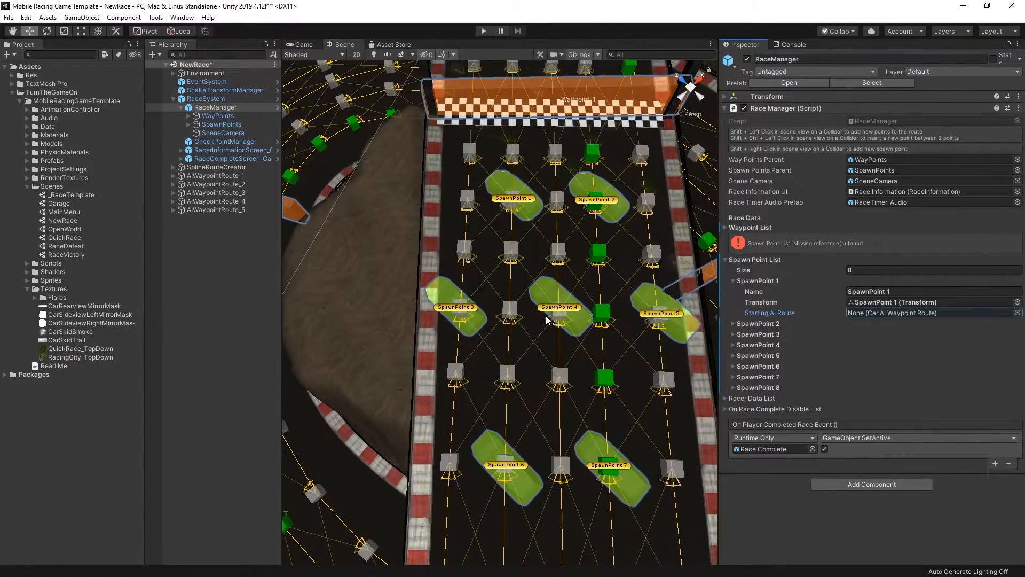
pyautogui.scroll(3, 546, 316)
pyautogui.click(238, 175)
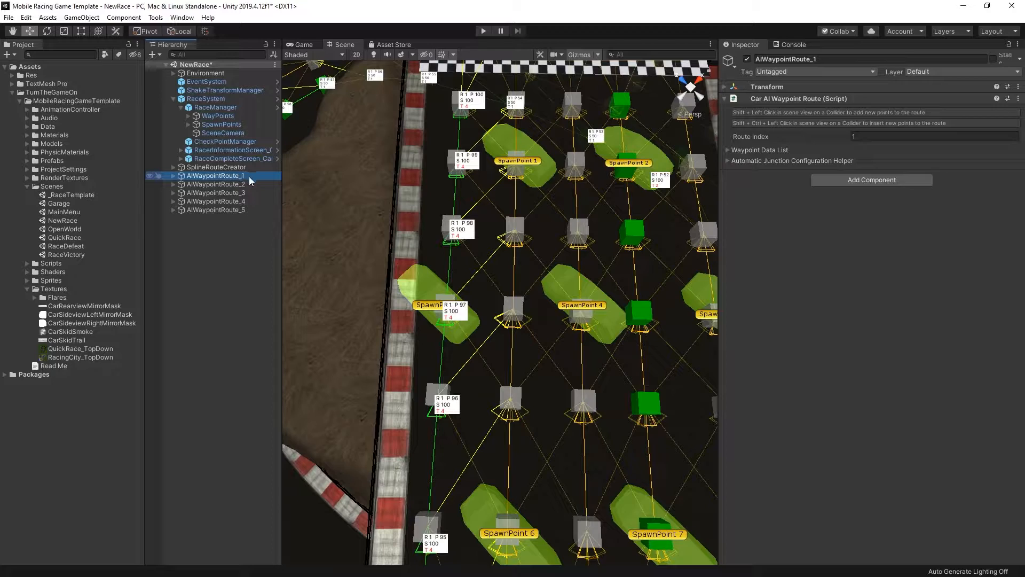
pyautogui.press('Down')
pyautogui.press('Down')
pyautogui.press('Down')
pyautogui.press('Up')
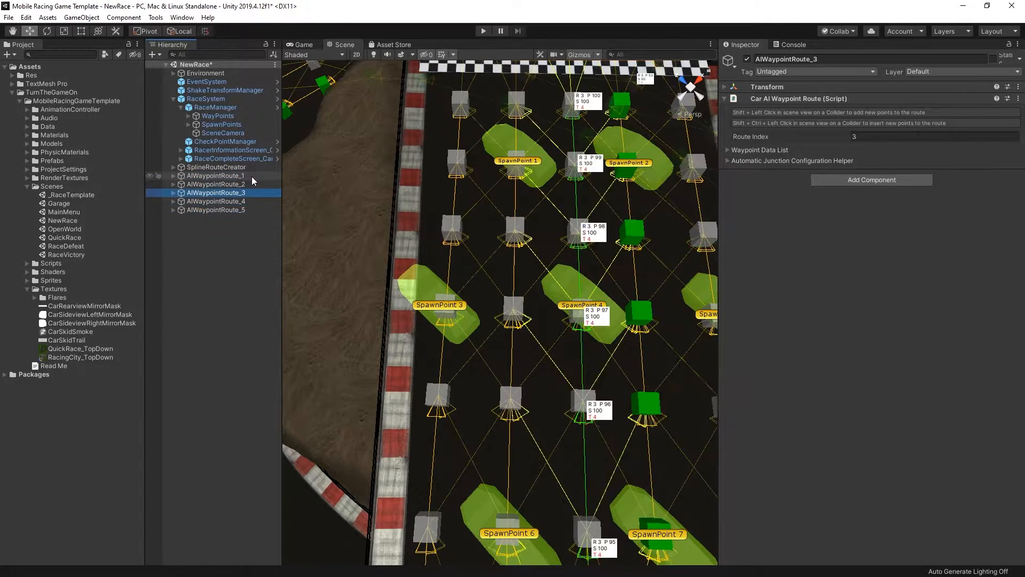
pyautogui.click(252, 177)
pyautogui.scroll(8, 472, 217)
pyautogui.moveTo(435, 250); pyautogui.dragTo(497, 285, button='middle')
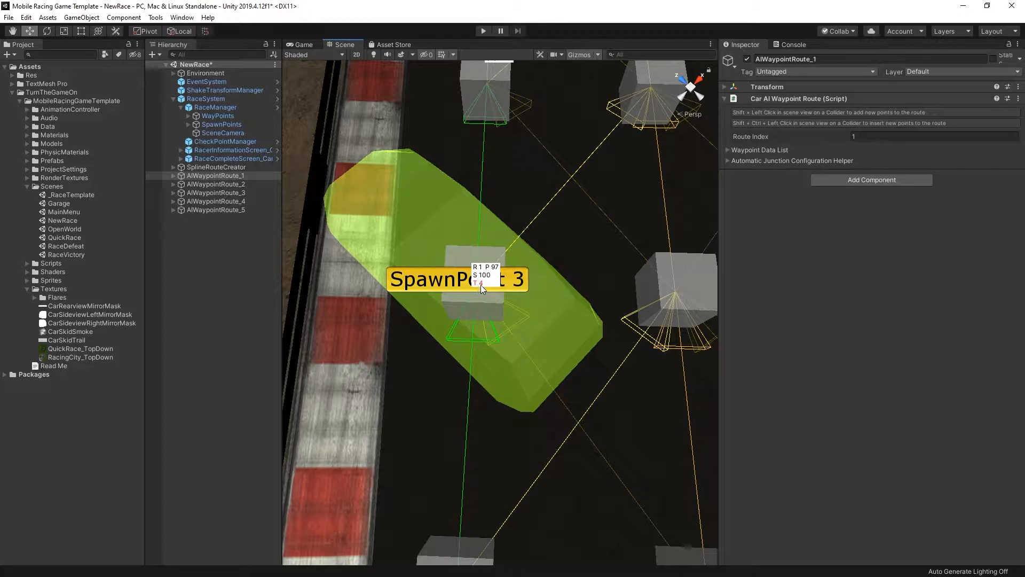
pyautogui.scroll(-5, 481, 286)
pyautogui.moveTo(473, 291); pyautogui.dragTo(304, 299, button='middle')
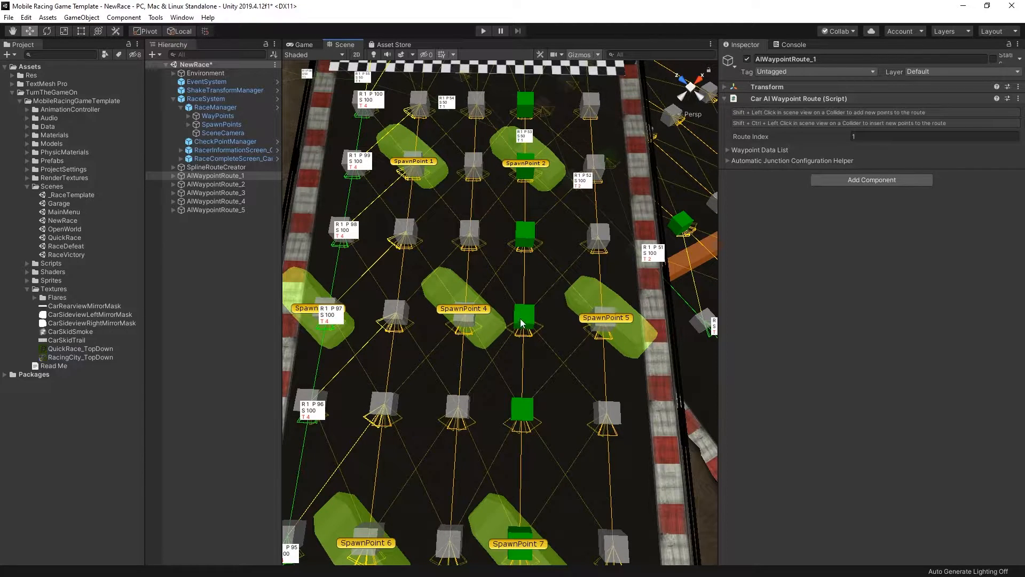
# - Rotate all eight spawn points together around their own pivots so they point straight along the track
pyautogui.click(193, 126)
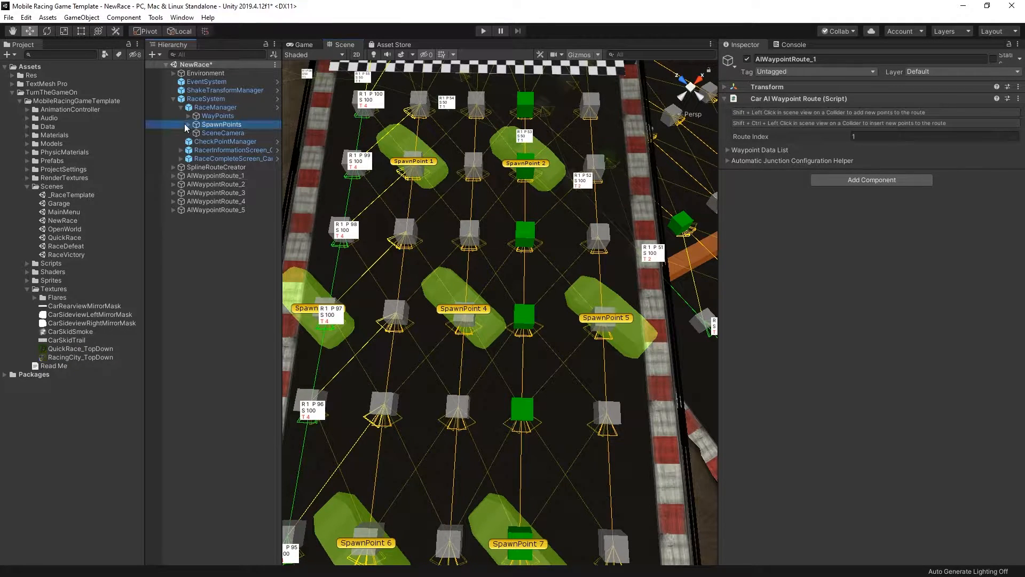
pyautogui.click(188, 124)
pyautogui.click(229, 133)
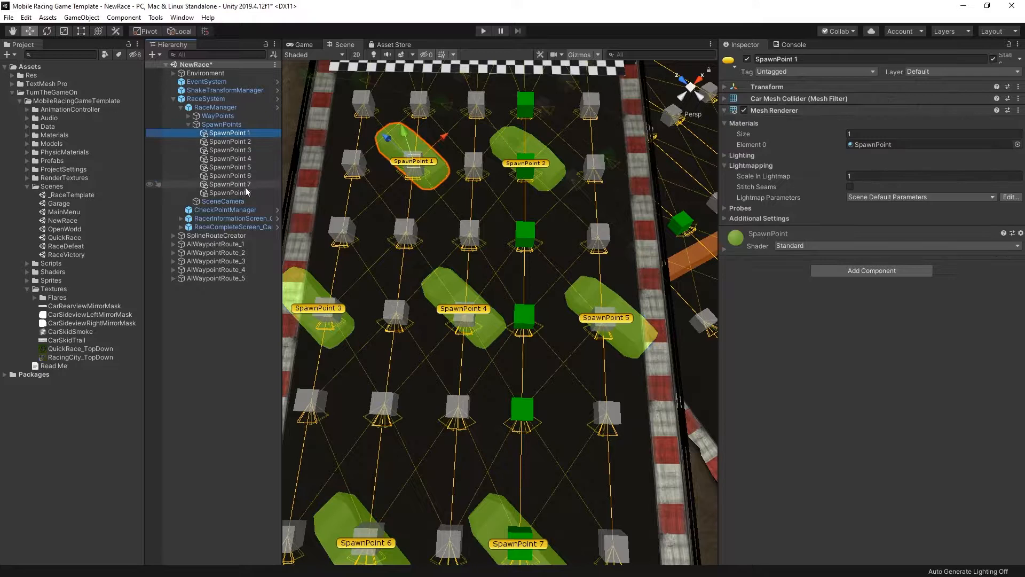
pyautogui.keyDown('shift'); pyautogui.click(242, 192); pyautogui.keyUp('shift')
pyautogui.press('e')
pyautogui.moveTo(460, 150); pyautogui.dragTo(354, 211)
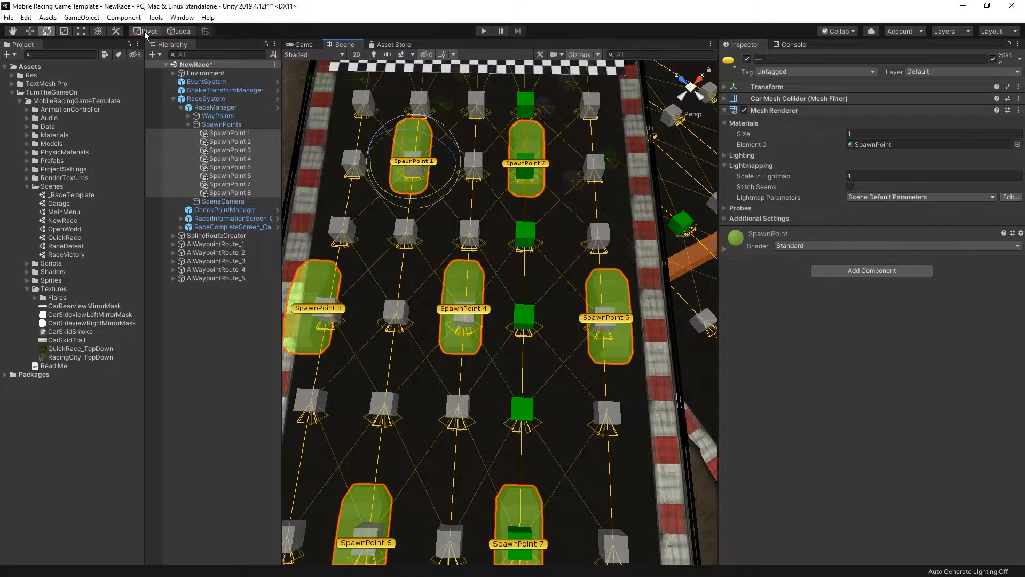
pyautogui.click(146, 31)
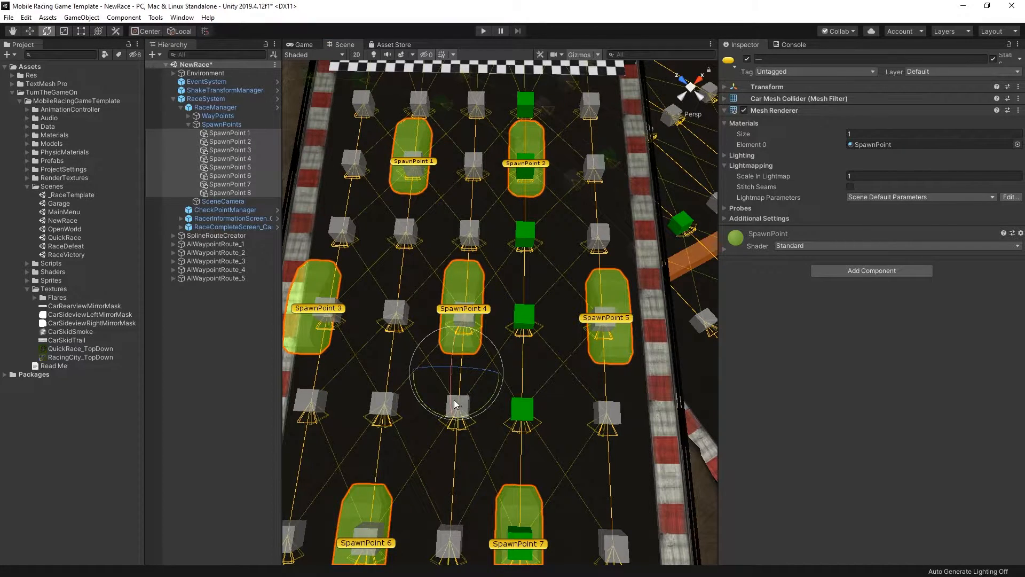
pyautogui.moveTo(484, 408); pyautogui.dragTo(522, 384)
pyautogui.hotkey('ctrl', 'z')
pyautogui.click(146, 31)
# - Set the RaceManager's Starting AI Route to AIWaypointRoute_2 for SpawnPoint 1 and AIWaypointRoute_4 for SpawnPoint 2
pyautogui.click(219, 107)
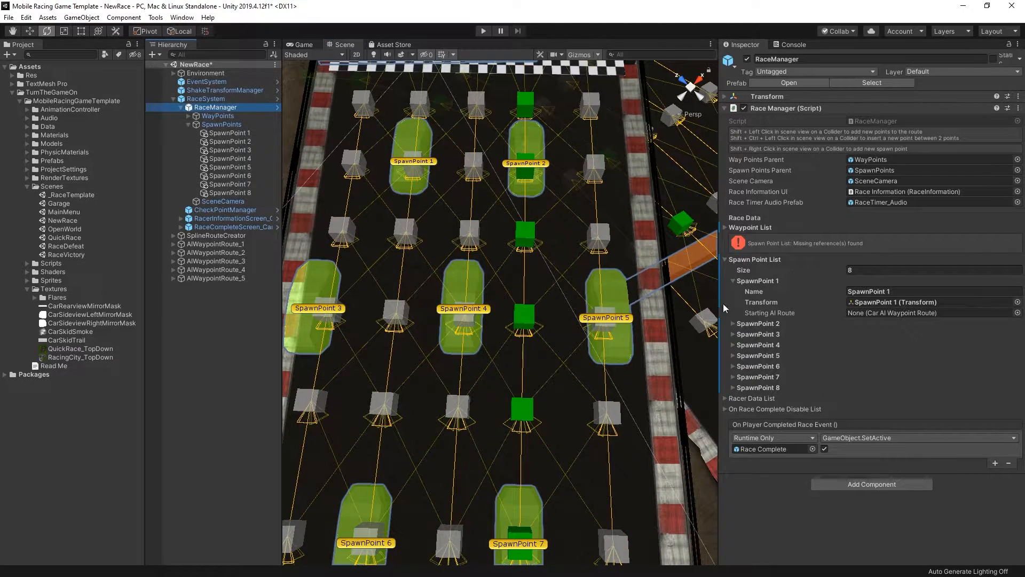
pyautogui.moveTo(412, 177); pyautogui.dragTo(484, 287, button='middle')
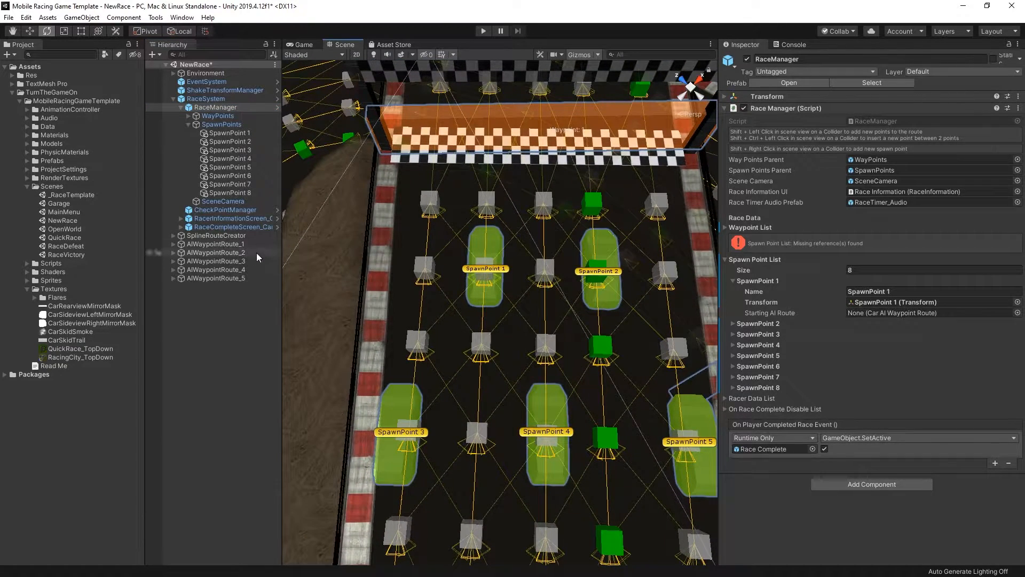
pyautogui.moveTo(243, 256); pyautogui.dragTo(779, 329)
pyautogui.moveTo(866, 311); pyautogui.dragTo(865, 311)
pyautogui.click(733, 281)
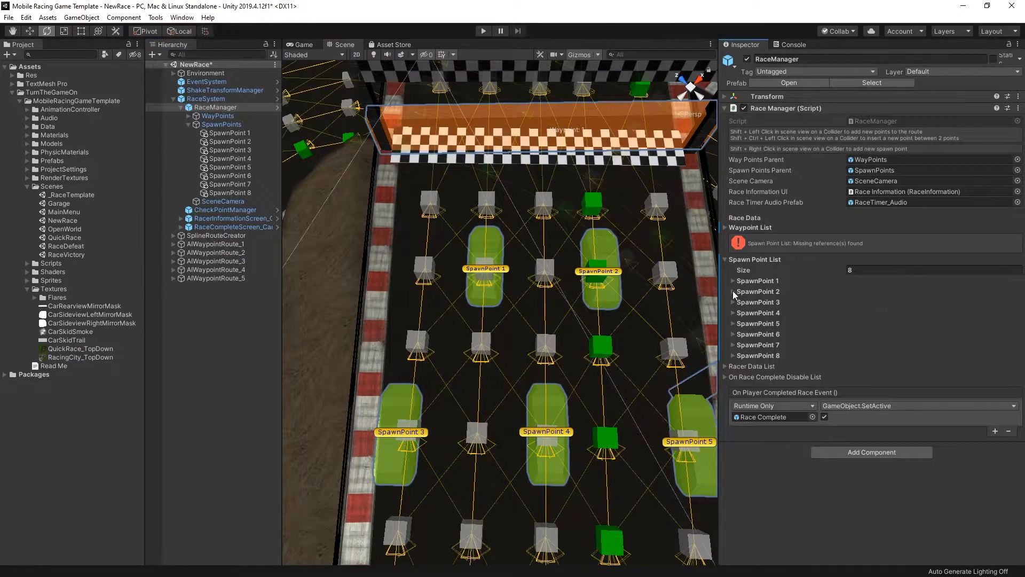
pyautogui.click(733, 291)
pyautogui.moveTo(212, 272); pyautogui.dragTo(892, 323)
pyautogui.click(732, 291)
# - Set the Starting AI Route to AIWaypointRoute_1 for SpawnPoint 3 and AIWaypointRoute_3 for SpawnPoint 4
pyautogui.click(733, 302)
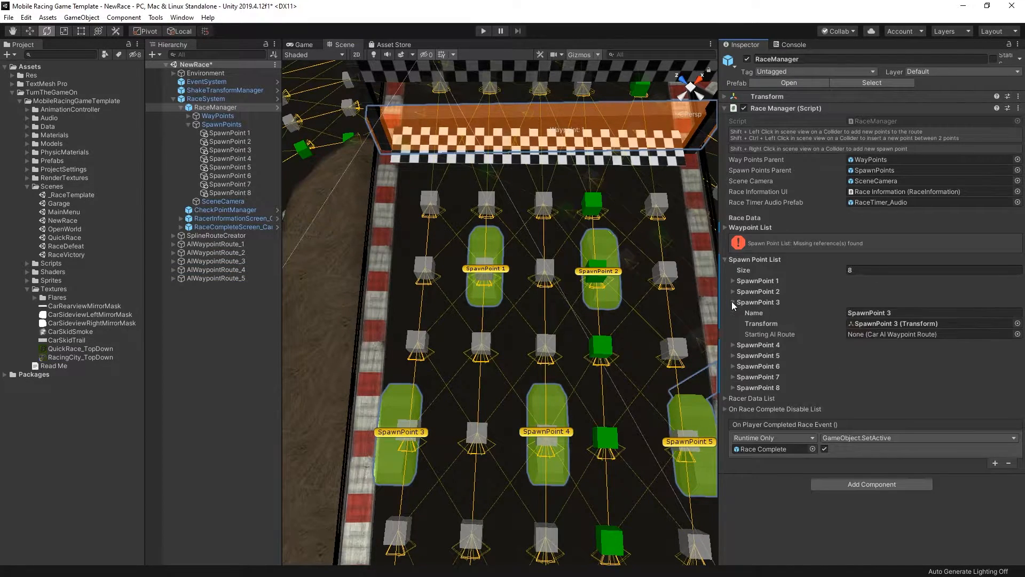
pyautogui.moveTo(213, 244); pyautogui.dragTo(857, 332)
pyautogui.click(758, 302)
pyautogui.click(764, 313)
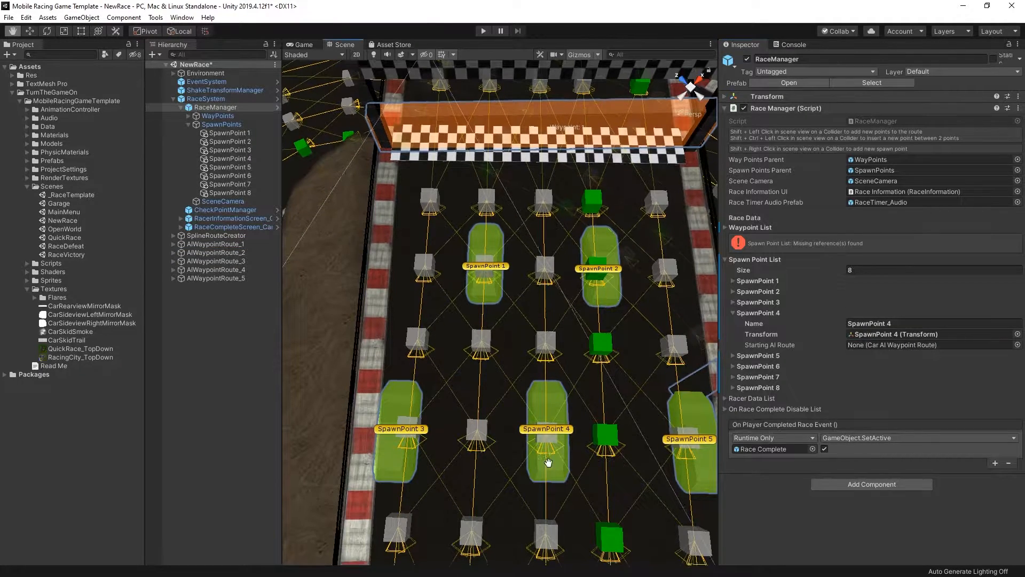
pyautogui.moveTo(549, 458); pyautogui.dragTo(521, 414, button='middle')
pyautogui.moveTo(213, 261); pyautogui.dragTo(901, 346)
pyautogui.click(771, 312)
# - Set the Starting AI Route to AIWaypointRoute_5 for SpawnPoint 5 and AIWaypointRoute_2 for SpawnPoint 6
pyautogui.click(766, 323)
pyautogui.moveTo(593, 342); pyautogui.dragTo(546, 339, button='middle')
pyautogui.moveTo(228, 279); pyautogui.dragTo(887, 357)
pyautogui.click(747, 322)
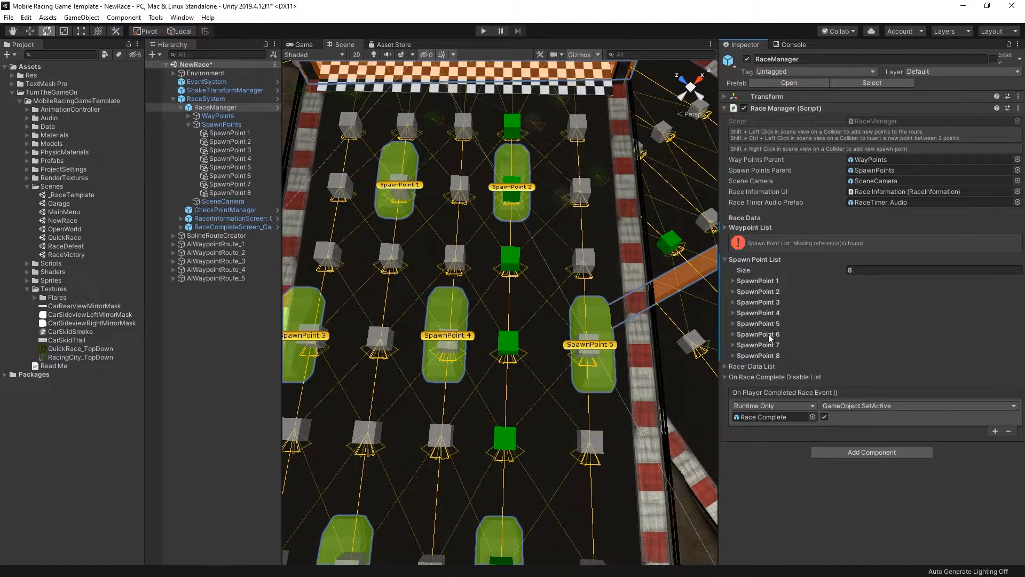
pyautogui.click(768, 334)
pyautogui.click(772, 389)
pyautogui.click(774, 377)
pyautogui.moveTo(363, 539); pyautogui.dragTo(457, 353, button='middle')
pyautogui.moveTo(213, 253); pyautogui.dragTo(878, 367)
pyautogui.click(773, 334)
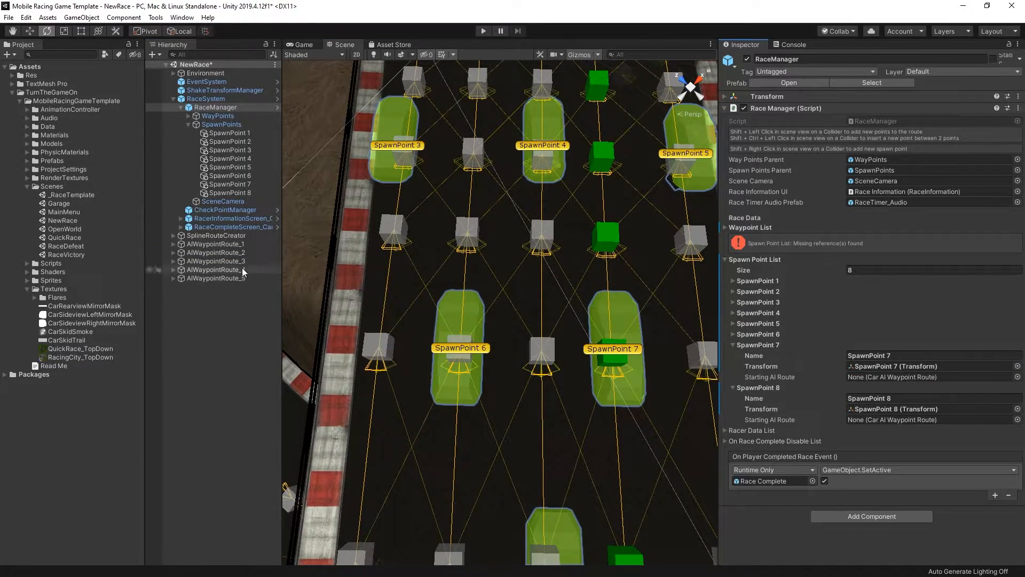
# - Set the Starting AI Route to AIWaypointRoute_4 for SpawnPoint 7 and AIWaypointRoute_3 for SpawnPoint 8
pyautogui.moveTo(241, 270); pyautogui.dragTo(856, 376)
pyautogui.click(778, 343)
pyautogui.moveTo(546, 530); pyautogui.dragTo(480, 365, button='middle')
pyautogui.moveTo(217, 261); pyautogui.dragTo(881, 387)
pyautogui.click(735, 334)
# - Collapse the RaceManager's spawn point list and save the NewRace scene
pyautogui.click(726, 238)
pyautogui.click(230, 331)
pyautogui.hotkey('ctrl', 's')
# - Turn off the Mesh Renderer on all eight race waypoints at once to hide them in the scene
pyautogui.moveTo(483, 494); pyautogui.dragTo(497, 393, button='right')
pyautogui.scroll(-8, 497, 393)
pyautogui.moveTo(552, 432); pyautogui.dragTo(350, 367, button='middle')
pyautogui.moveTo(449, 369); pyautogui.dragTo(414, 354, button='right')
pyautogui.click(189, 125)
pyautogui.click(189, 116)
pyautogui.click(234, 124)
pyautogui.keyDown('shift'); pyautogui.click(233, 184); pyautogui.keyUp('shift')
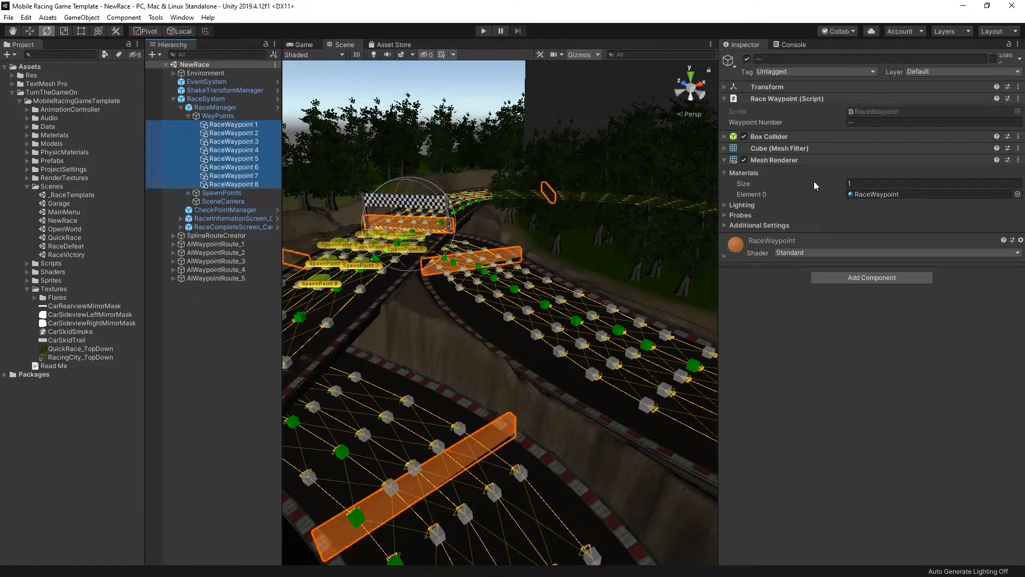
pyautogui.click(743, 161)
pyautogui.moveTo(674, 286); pyautogui.dragTo(230, 377, button='right')
pyautogui.click(231, 378)
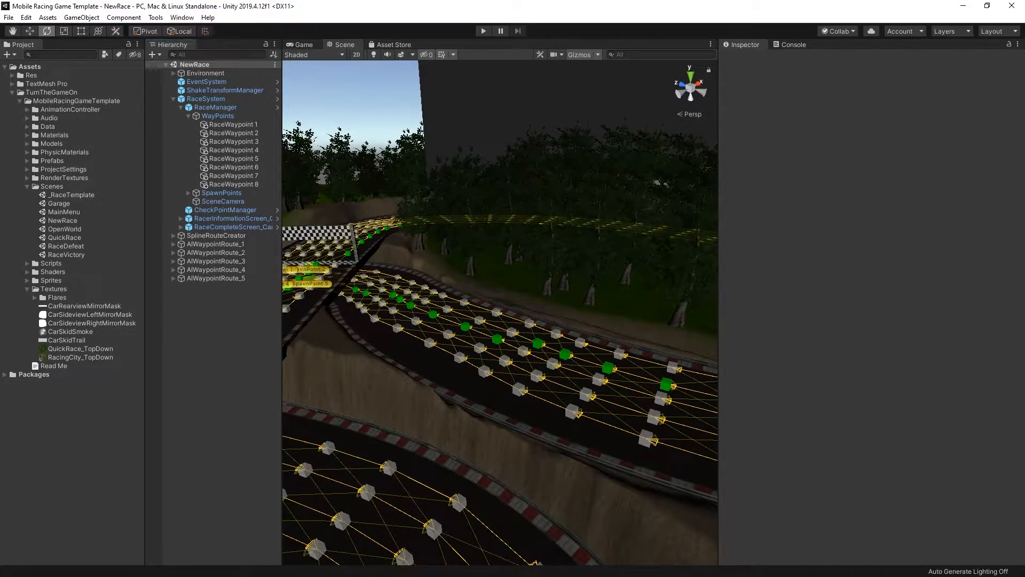
# - Open the MainMenu scene and examine the settings of the quick race, arcade series and championship series screen canvases
pyautogui.doubleClick(64, 212)
pyautogui.click(26, 289)
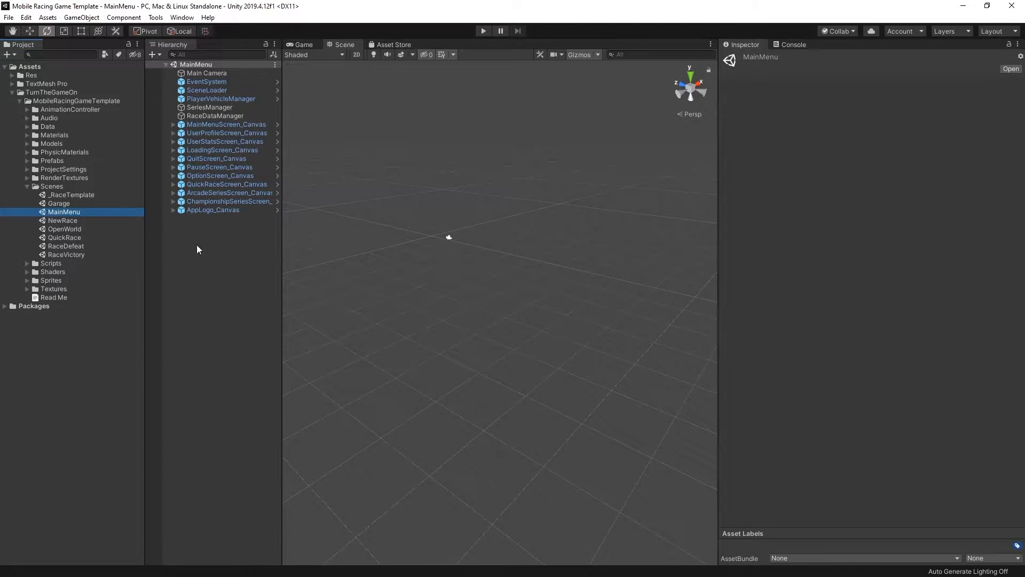
pyautogui.click(235, 183)
pyautogui.click(234, 192)
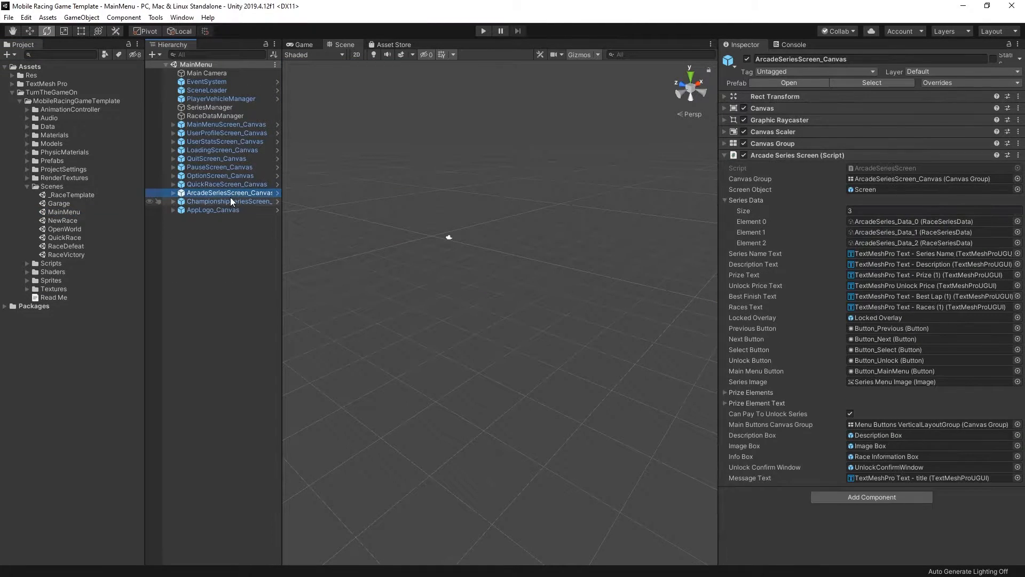
pyautogui.click(231, 201)
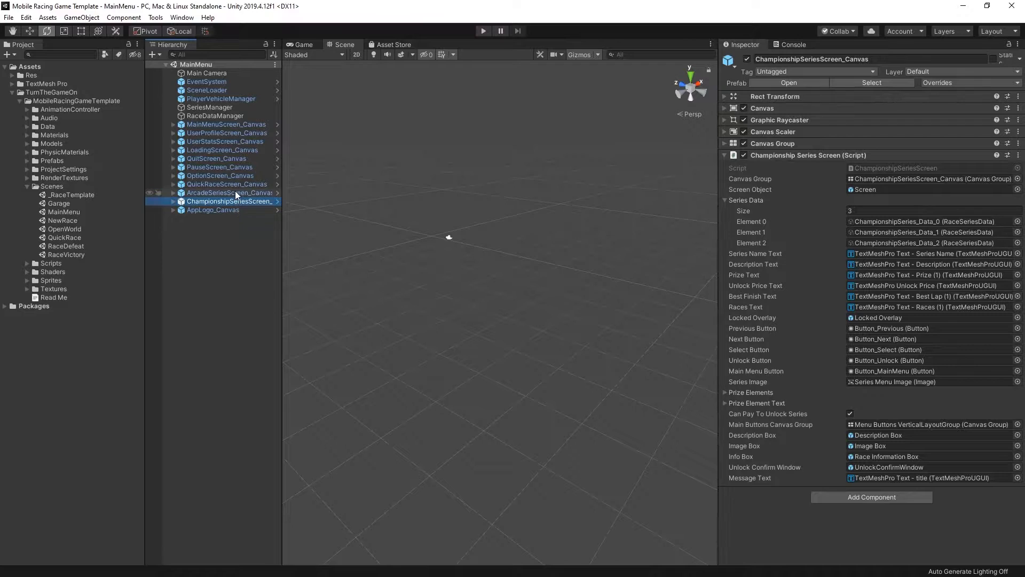
pyautogui.click(226, 184)
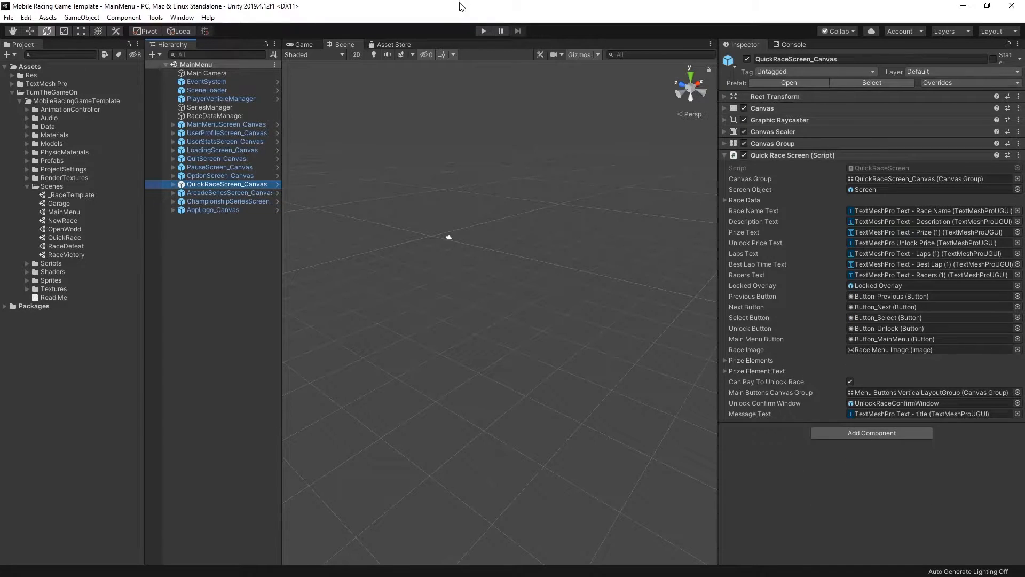
# - Play the main menu and toggle the Quick Race canvas's Screen object off and back on
pyautogui.click(483, 31)
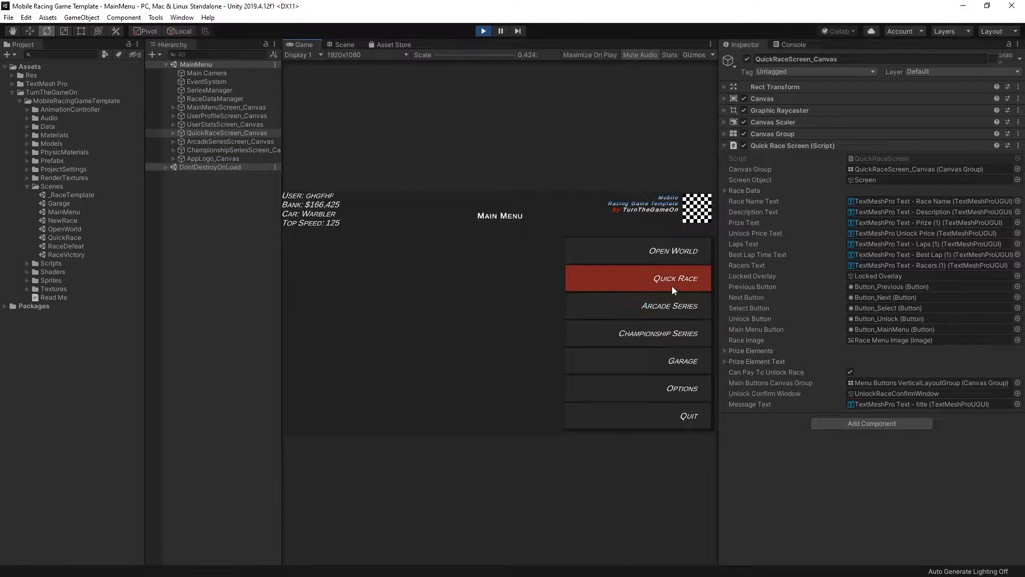
pyautogui.click(672, 287)
pyautogui.click(172, 133)
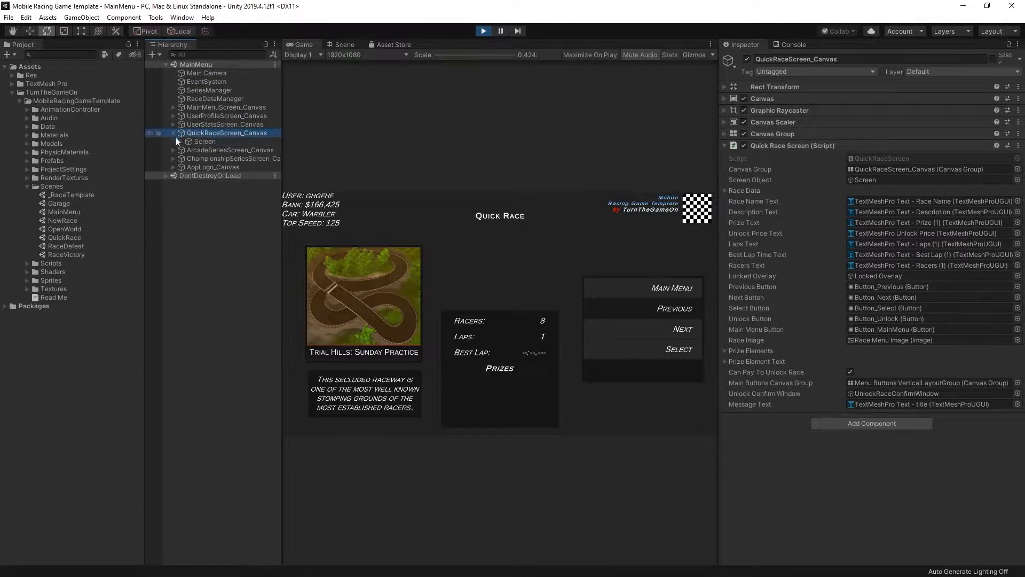
pyautogui.click(198, 141)
pyautogui.click(181, 141)
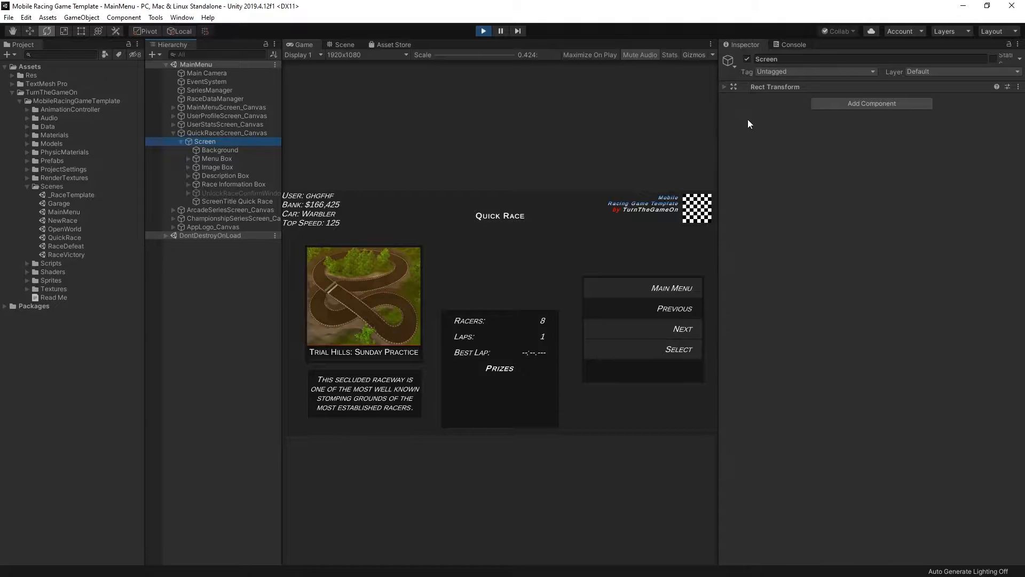
pyautogui.click(747, 59)
pyautogui.click(746, 59)
# - View the Arcade Series screen with the series canvases expanded in the hierarchy, and return to the main menu
pyautogui.click(680, 310)
pyautogui.click(670, 308)
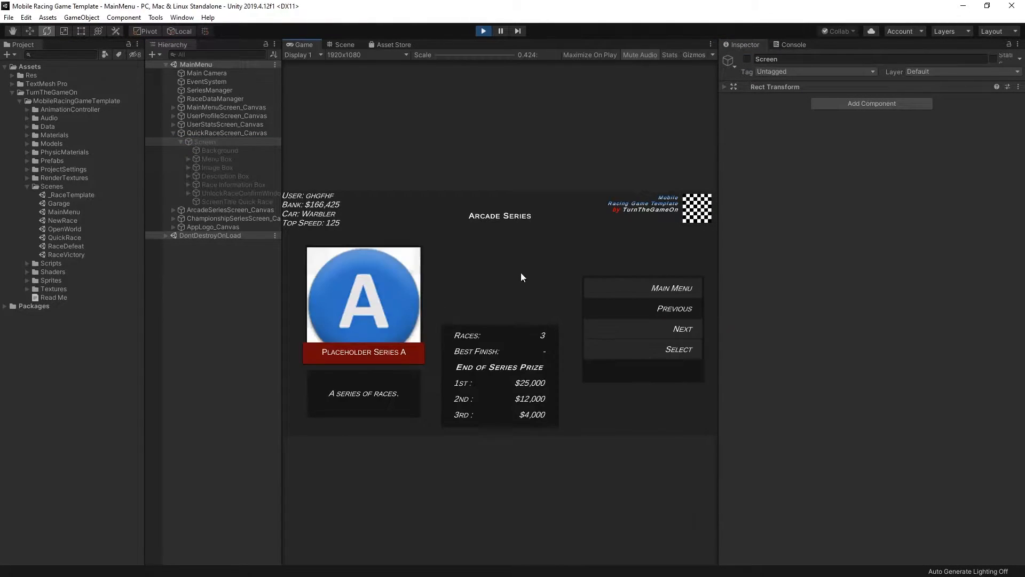
pyautogui.click(172, 210)
pyautogui.click(172, 227)
pyautogui.click(677, 288)
pyautogui.click(676, 287)
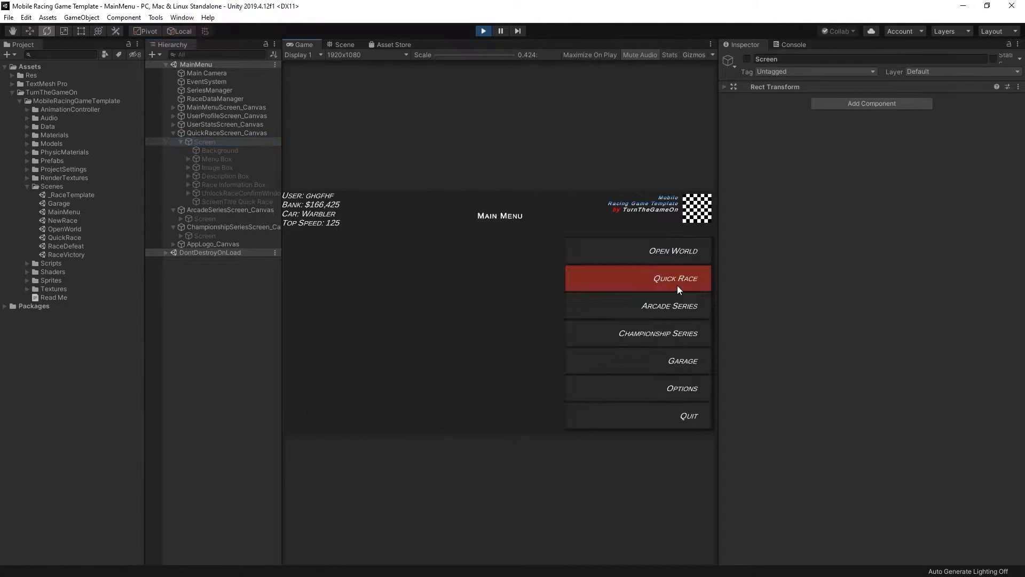
# - View the Championship Series screen, end play mode, and examine the screen scripts on the three race canvases
pyautogui.click(671, 331)
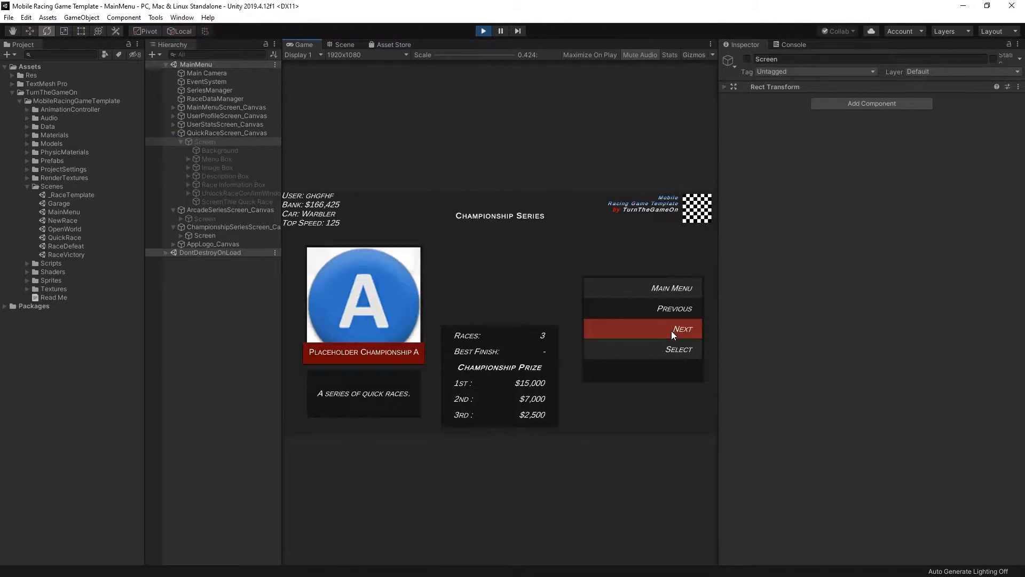
pyautogui.click(483, 31)
pyautogui.click(180, 193)
pyautogui.click(203, 200)
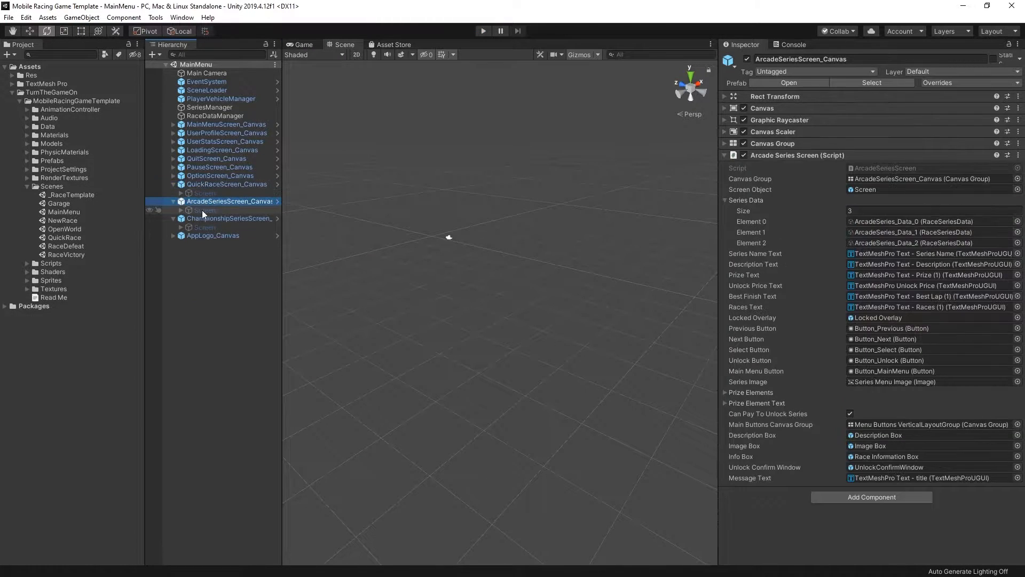
pyautogui.click(197, 217)
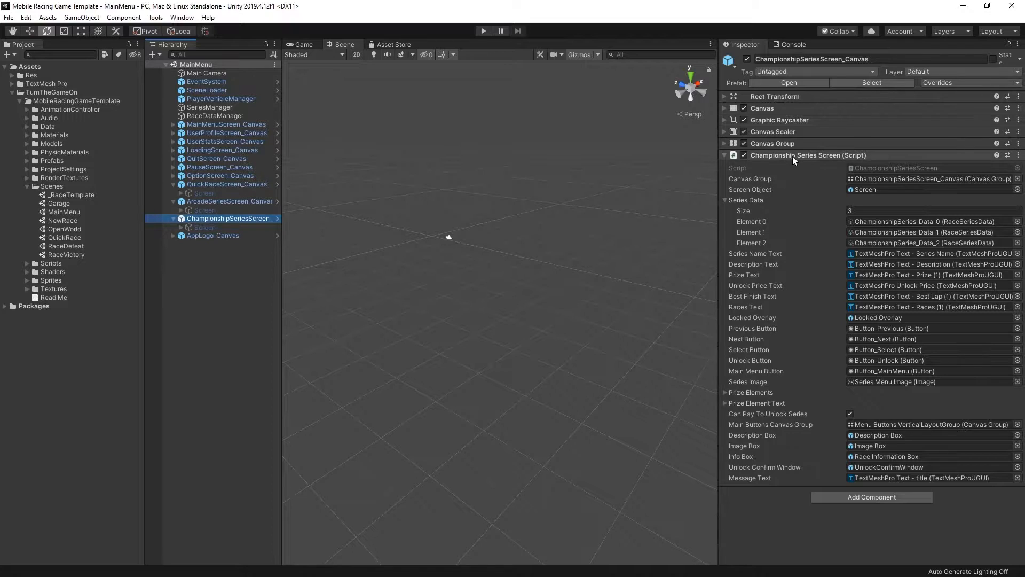
pyautogui.click(217, 184)
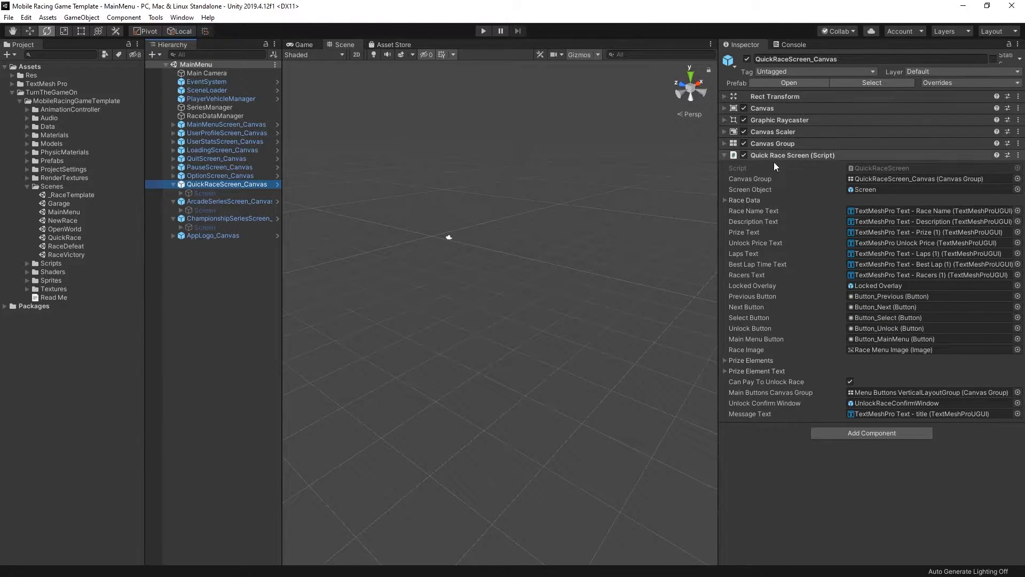
# - Expand the quick race screen's Race Data list, locate its assigned assets in the project, and enter 4 as the list size
pyautogui.click(747, 201)
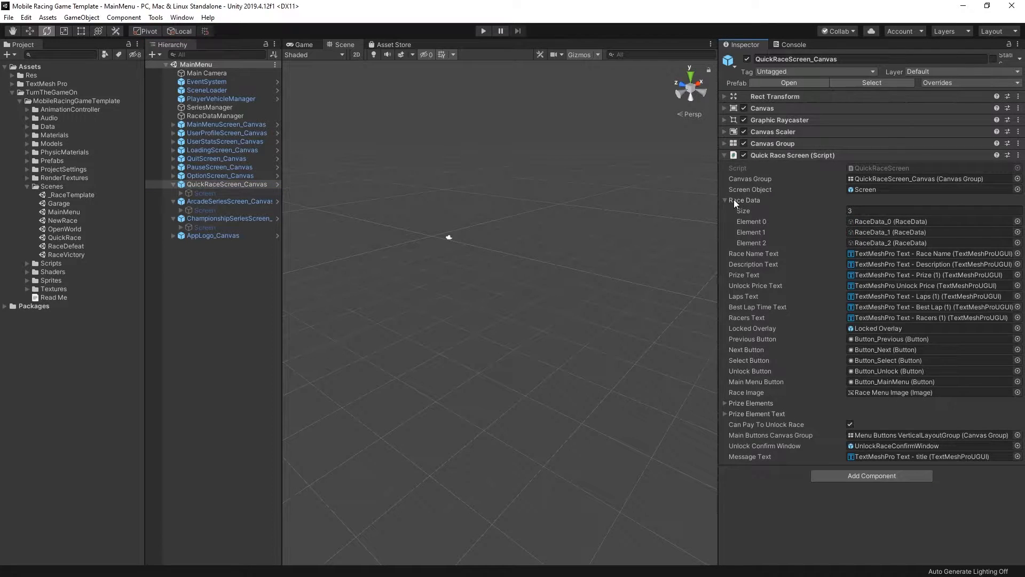
pyautogui.click(875, 231)
pyautogui.click(866, 243)
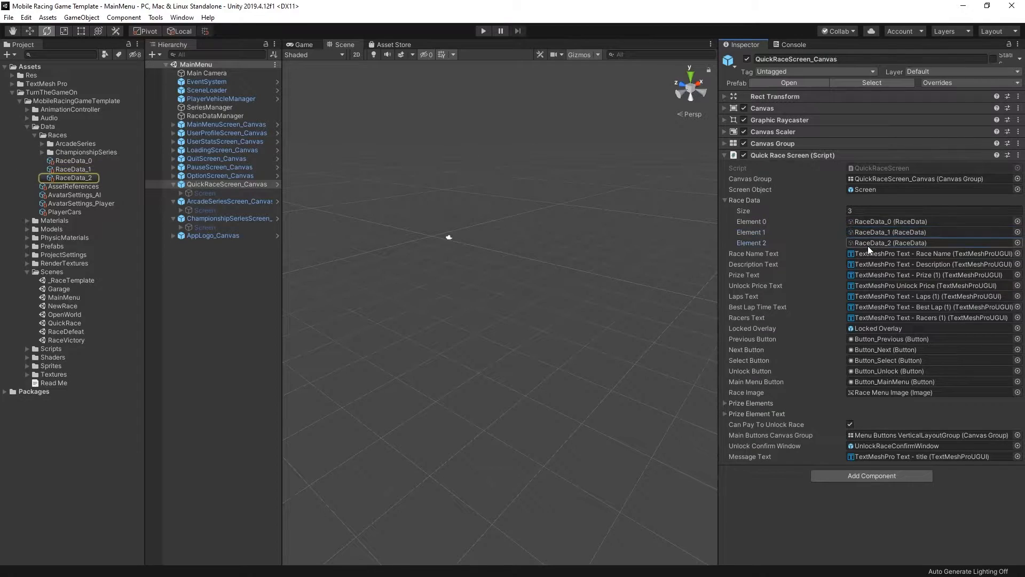
pyautogui.click(869, 222)
pyautogui.click(864, 211)
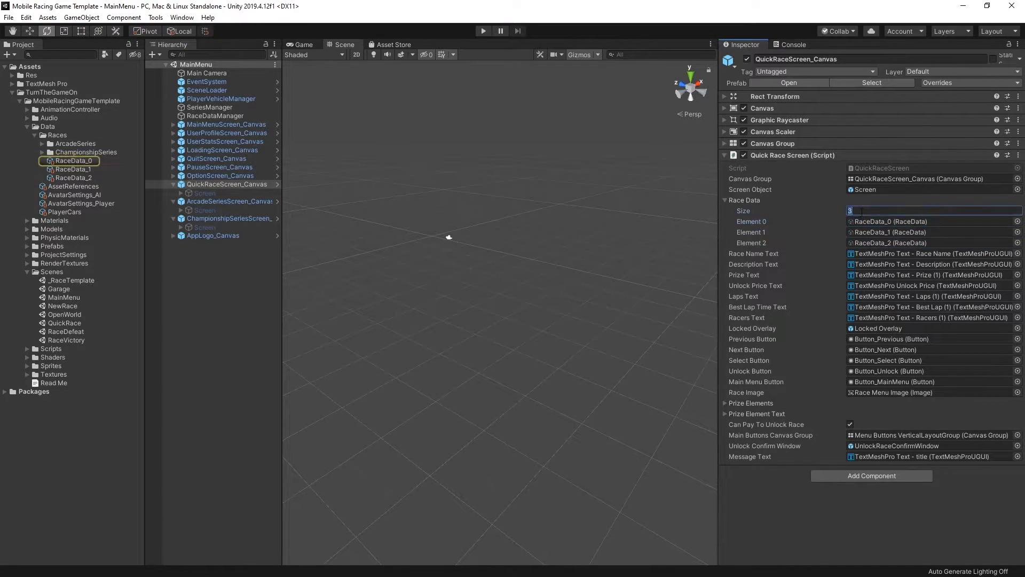
pyautogui.write('4')
# - Duplicate the RaceData_0 asset and delete the copy
pyautogui.click(74, 160)
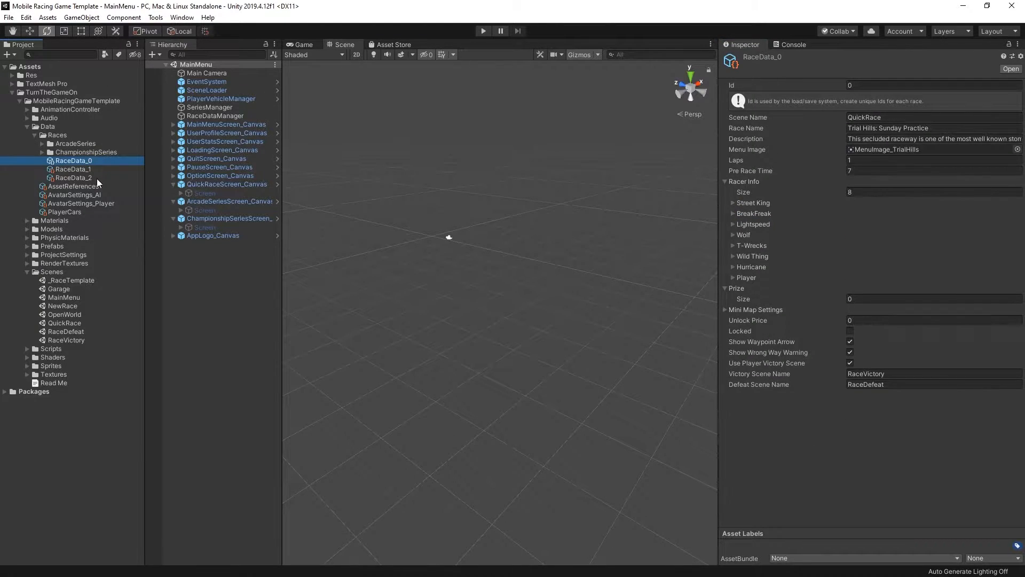
pyautogui.hotkey('ctrl', 'd')
pyautogui.press('Delete')
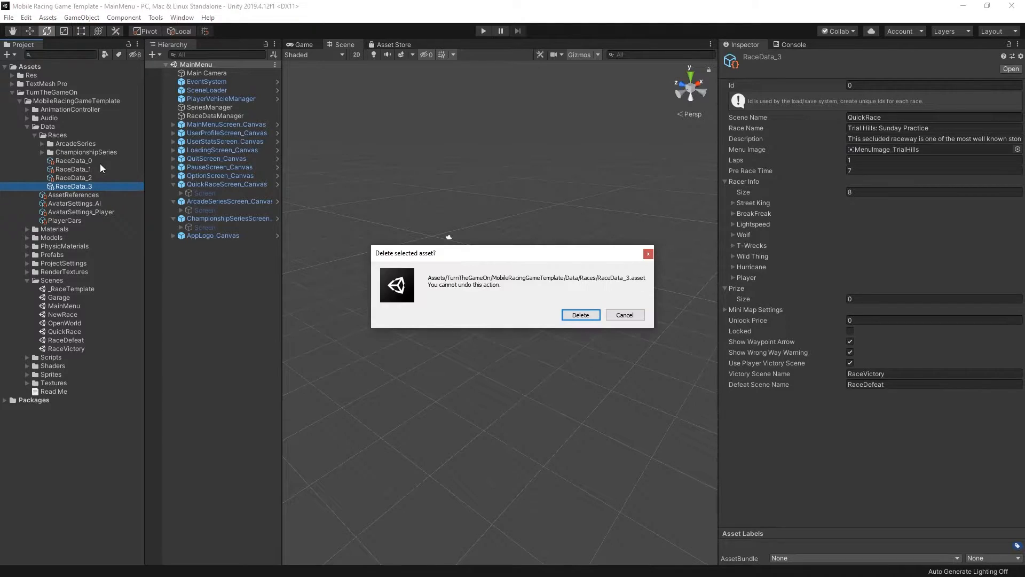
pyautogui.press('Return')
# - Set the scene name in RaceData_0 to NewRace, matching the new scene asset
pyautogui.click(95, 160)
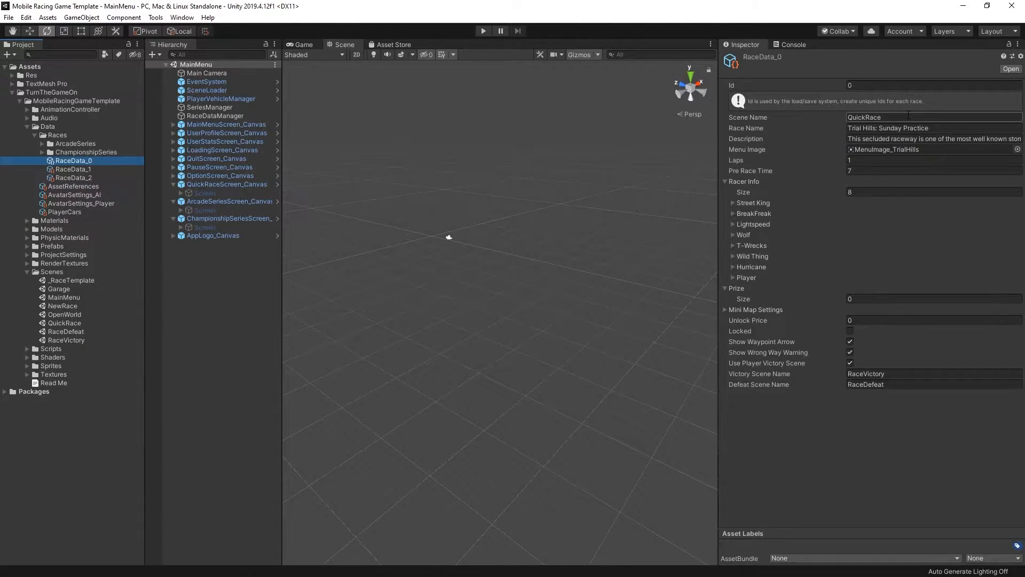
pyautogui.click(60, 306)
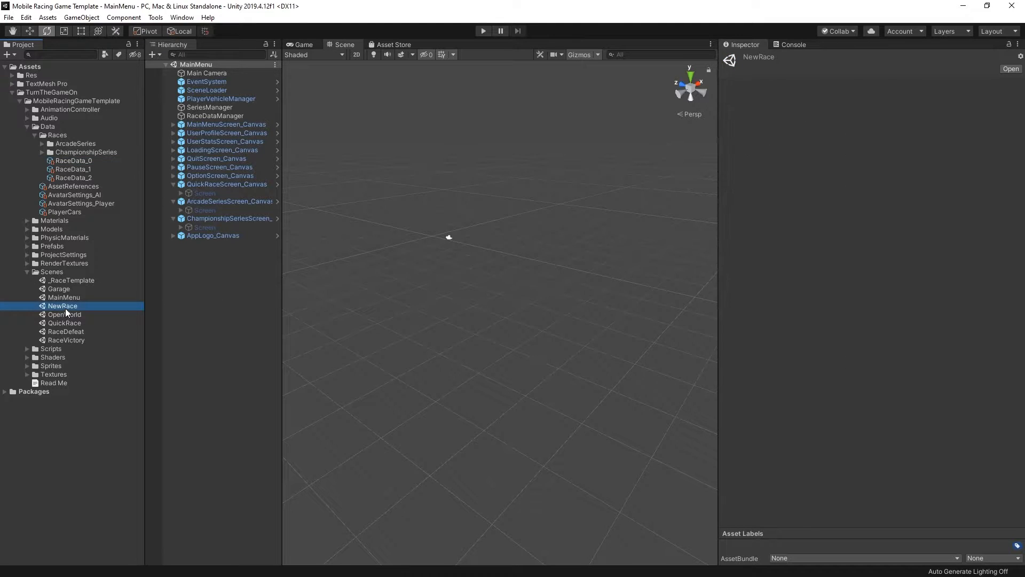
pyautogui.click(92, 160)
pyautogui.click(919, 117)
pyautogui.write('NewRace')
# - Examine the race name, description, menu image, laps and pre-race time settings of RaceData_0
pyautogui.click(873, 128)
pyautogui.click(865, 138)
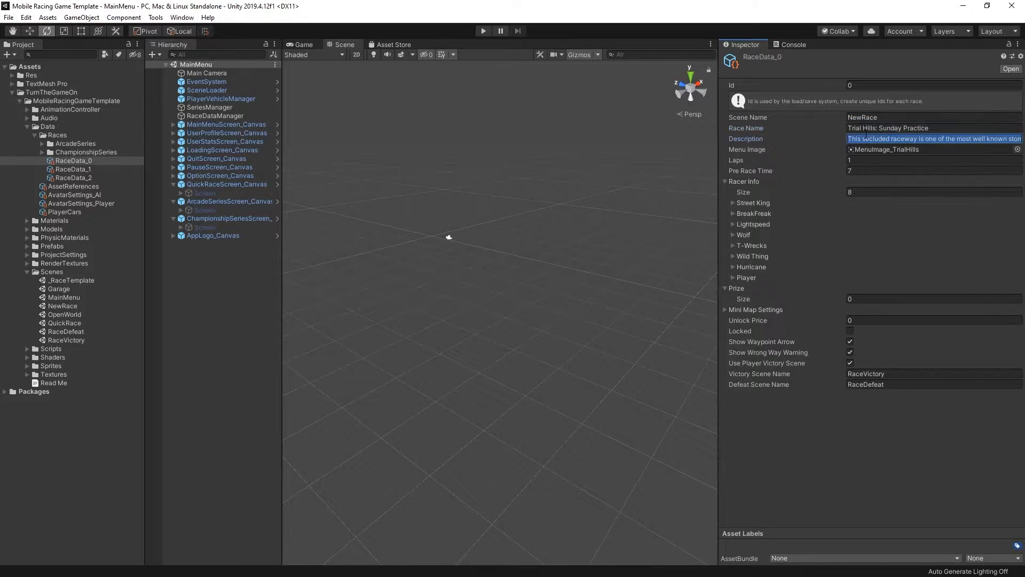
pyautogui.click(750, 129)
pyautogui.click(749, 140)
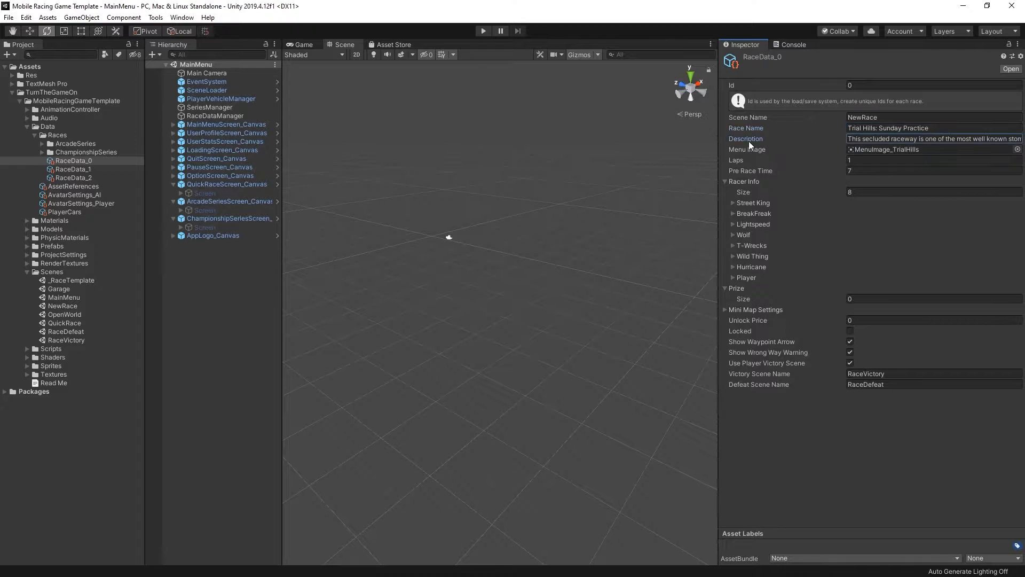
pyautogui.click(889, 151)
pyautogui.click(865, 160)
pyautogui.click(871, 170)
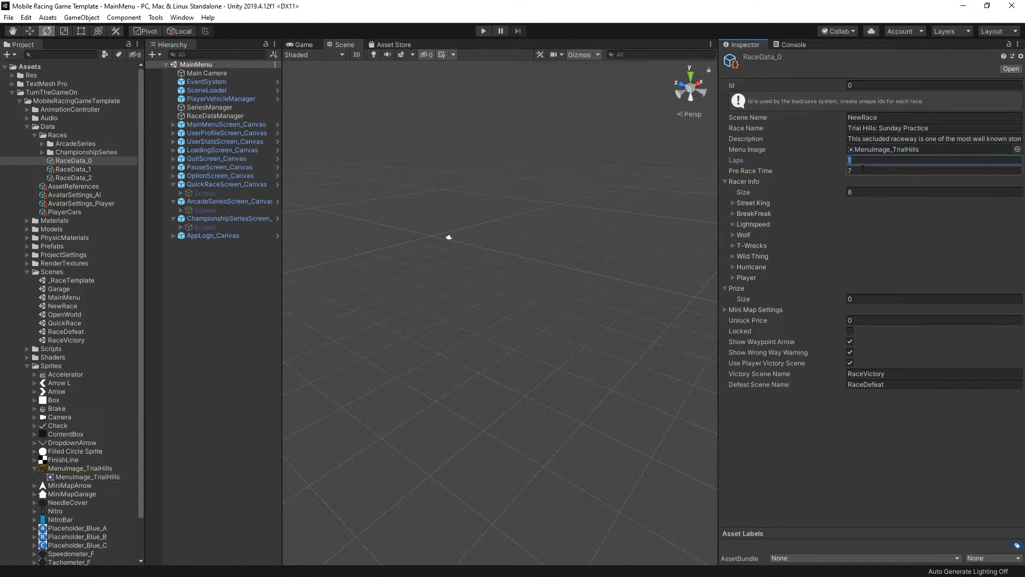
# - Examine the Street King racer entry and locate its AICar_Optimized vehicle prefab in the project
pyautogui.click(732, 202)
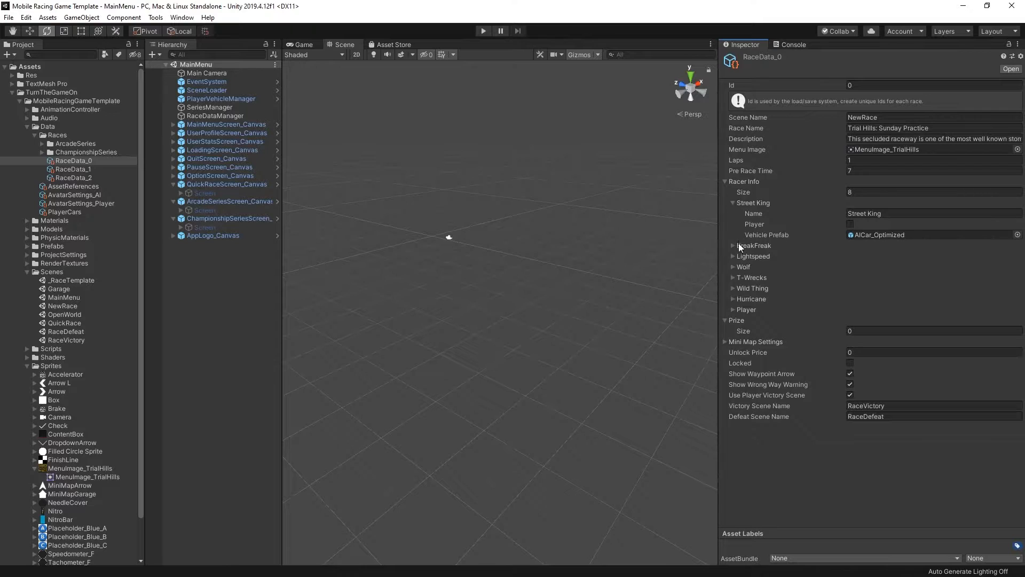
pyautogui.click(871, 191)
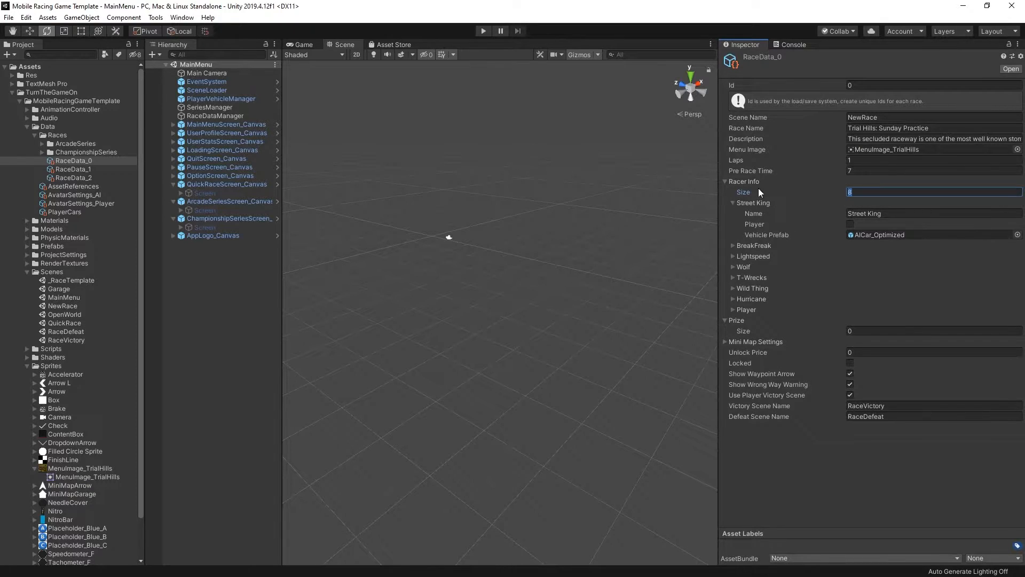
pyautogui.click(878, 213)
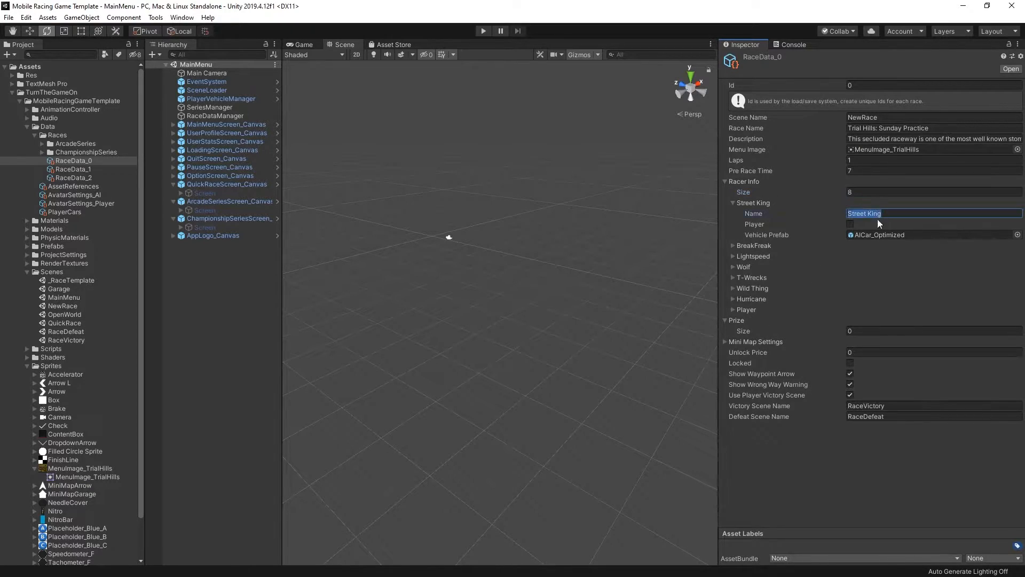
pyautogui.click(870, 235)
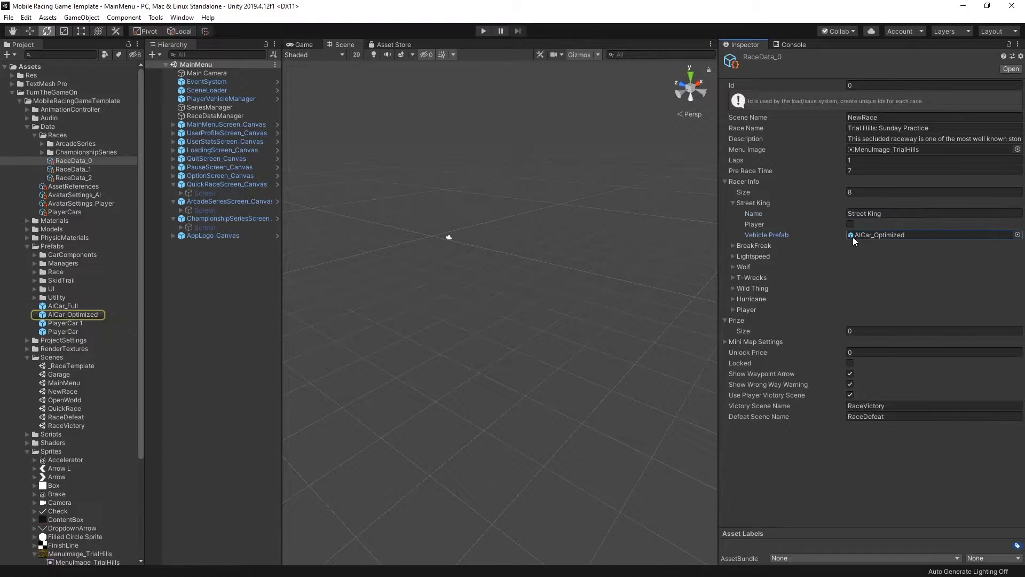
pyautogui.click(73, 315)
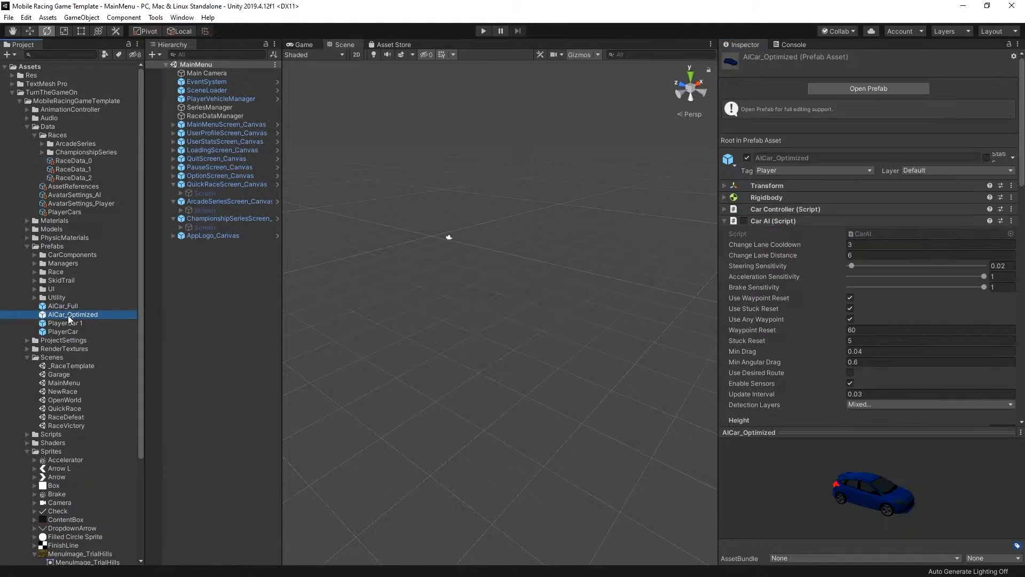
# - Expand the Player racer entry, retype its name as Player, and collapse the expanded racer entries
pyautogui.click(733, 310)
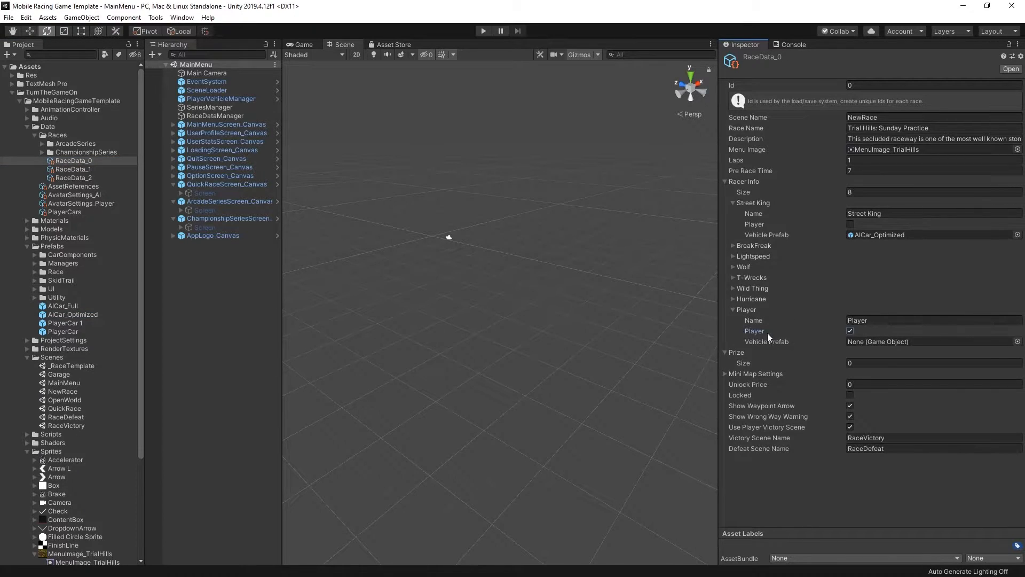
pyautogui.click(876, 320)
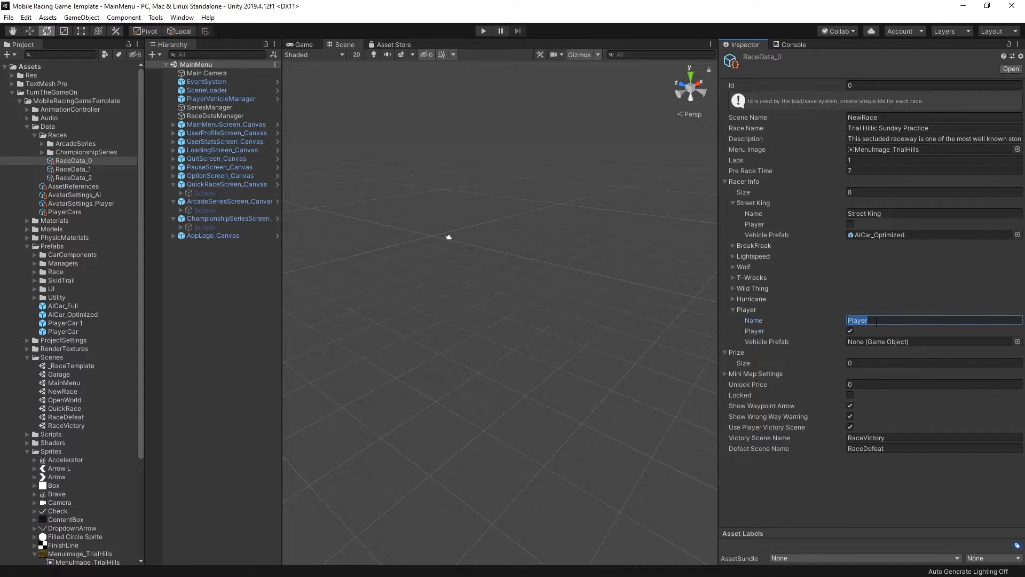
pyautogui.press('BackSpace')
pyautogui.write('Playe')
pyautogui.click(733, 203)
pyautogui.click(733, 277)
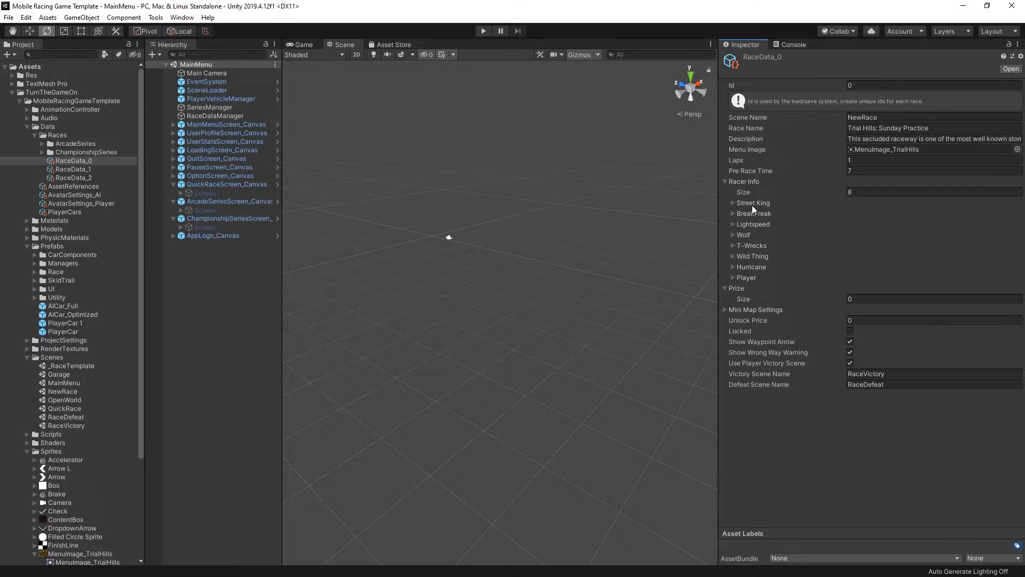
pyautogui.click(754, 204)
pyautogui.click(754, 204)
# - Try a Prize list size of 3, reset it to 0, and collapse the Prize and Racer Info lists
pyautogui.click(864, 299)
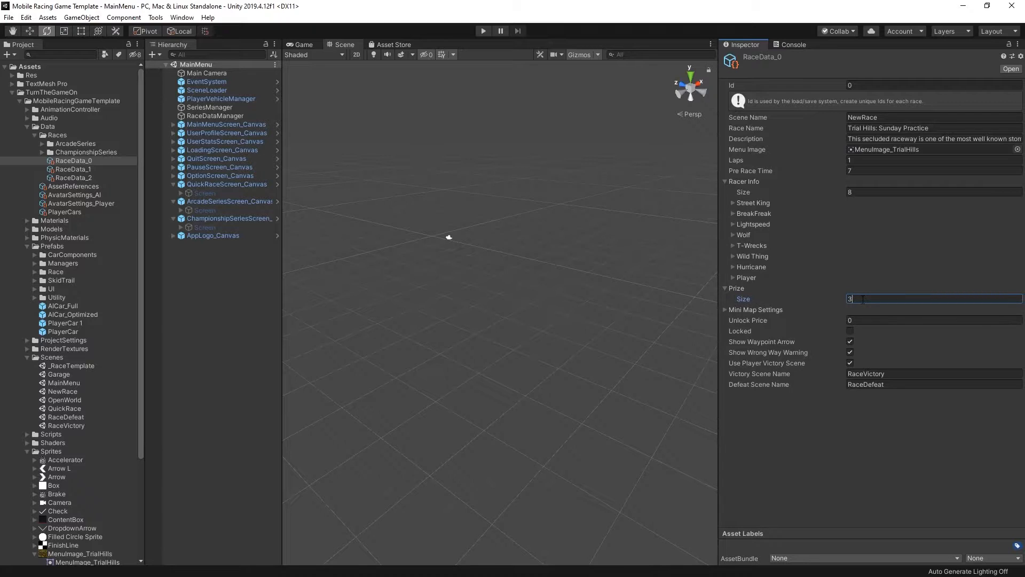
pyautogui.write('3')
pyautogui.press('Return')
pyautogui.click(869, 310)
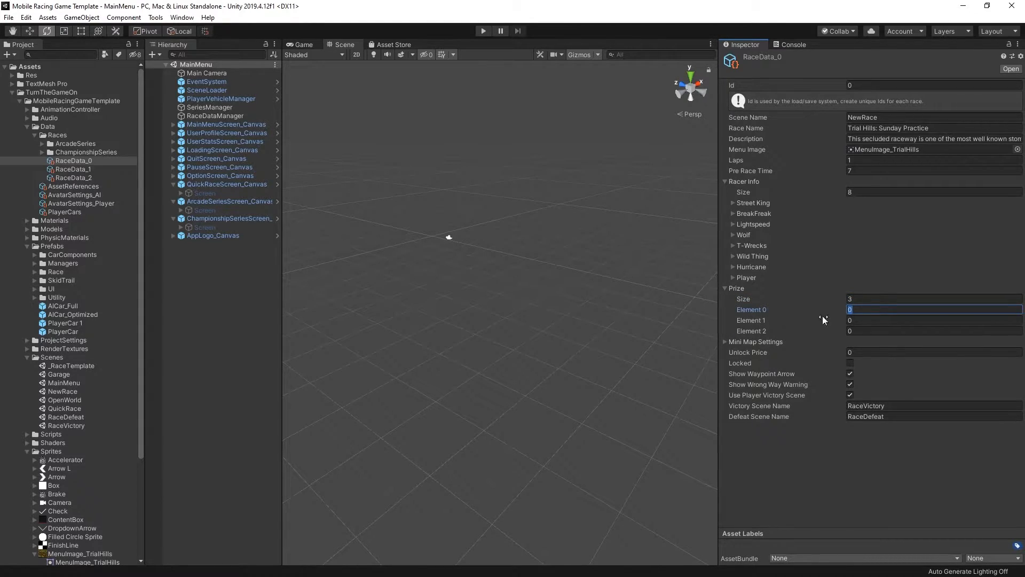
pyautogui.click(861, 320)
pyautogui.click(868, 299)
pyautogui.write('0')
pyautogui.press('Return')
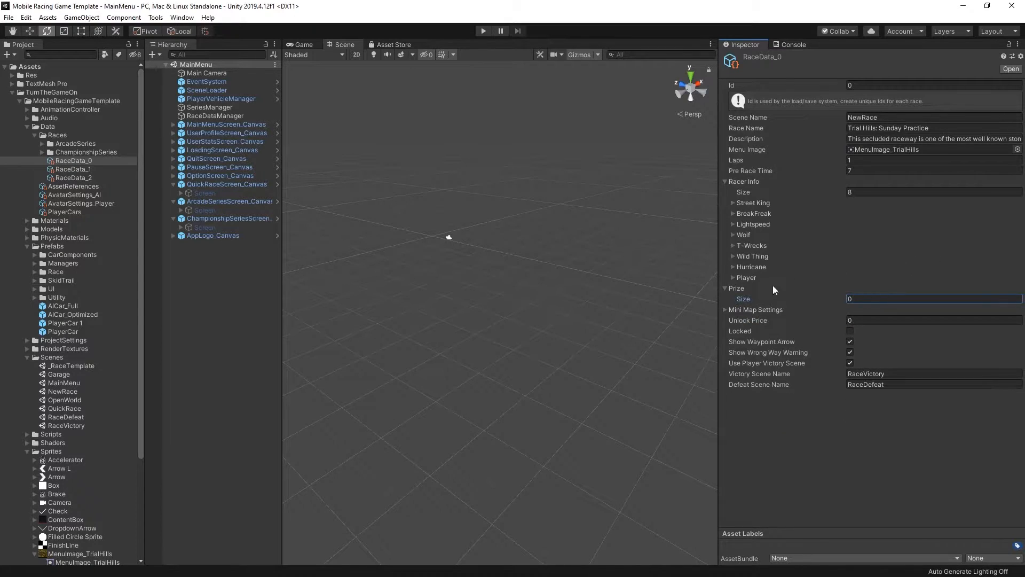
pyautogui.click(741, 288)
pyautogui.click(749, 180)
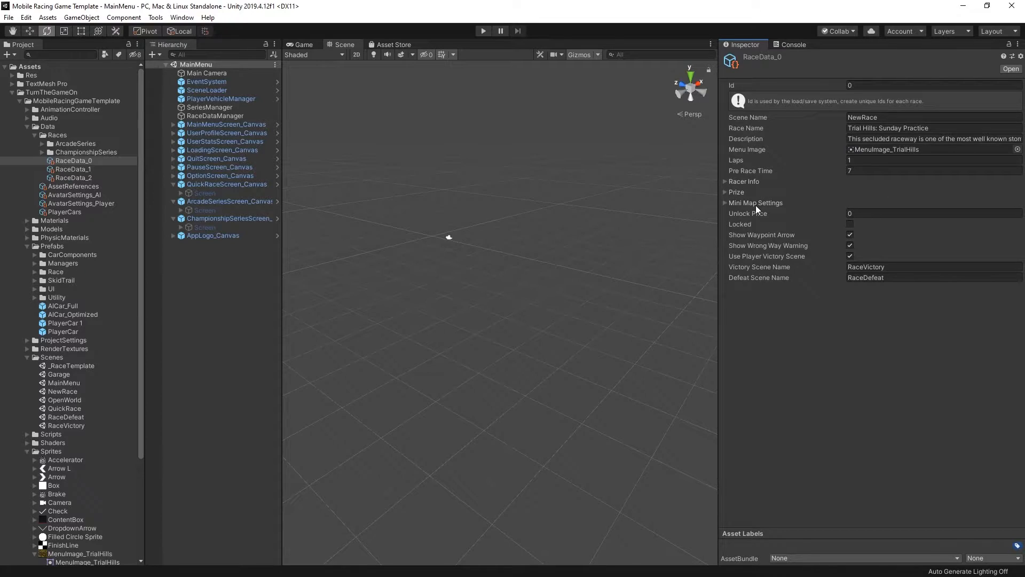
# - Examine the race's Mini Map Settings, including the lock position and camera size, and collapse them again
pyautogui.click(755, 203)
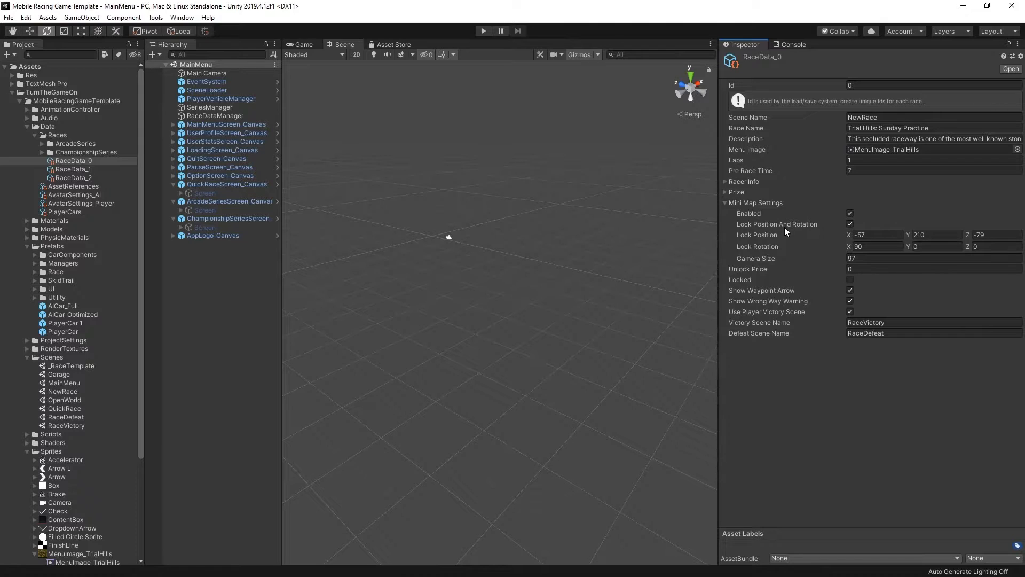
pyautogui.click(768, 236)
pyautogui.click(770, 259)
pyautogui.click(724, 203)
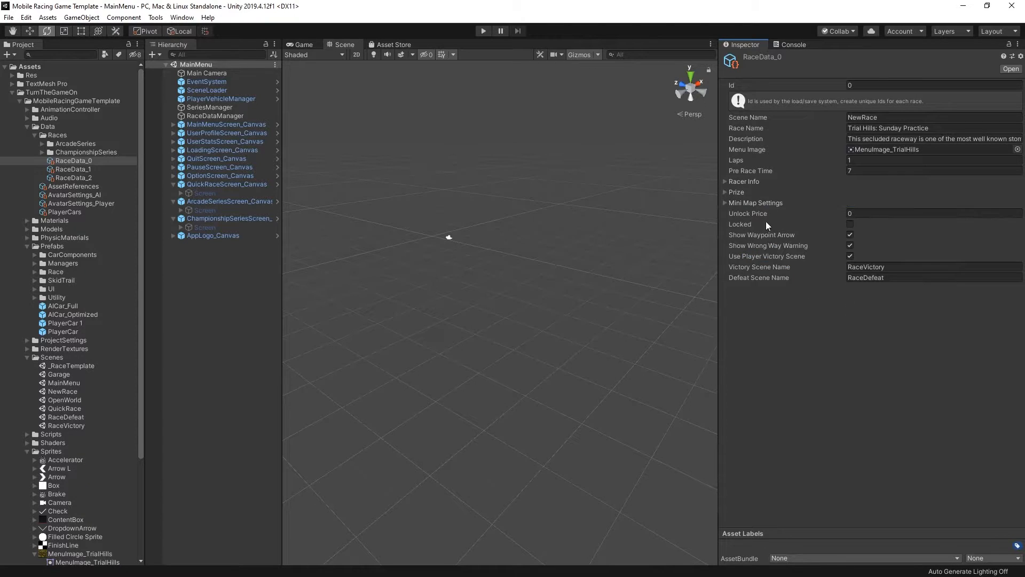
# - Examine the race's lock, unlock price, waypoint arrow, wrong way warning, and victory and defeat scene settings
pyautogui.click(742, 224)
pyautogui.click(867, 213)
pyautogui.click(796, 236)
pyautogui.click(792, 245)
pyautogui.click(796, 259)
pyautogui.click(776, 266)
pyautogui.click(769, 277)
# - Open the RaceDefeat scene, frame its defeat screen canvas, and locate the RaceVictory scene asset
pyautogui.click(66, 417)
pyautogui.doubleClick(73, 416)
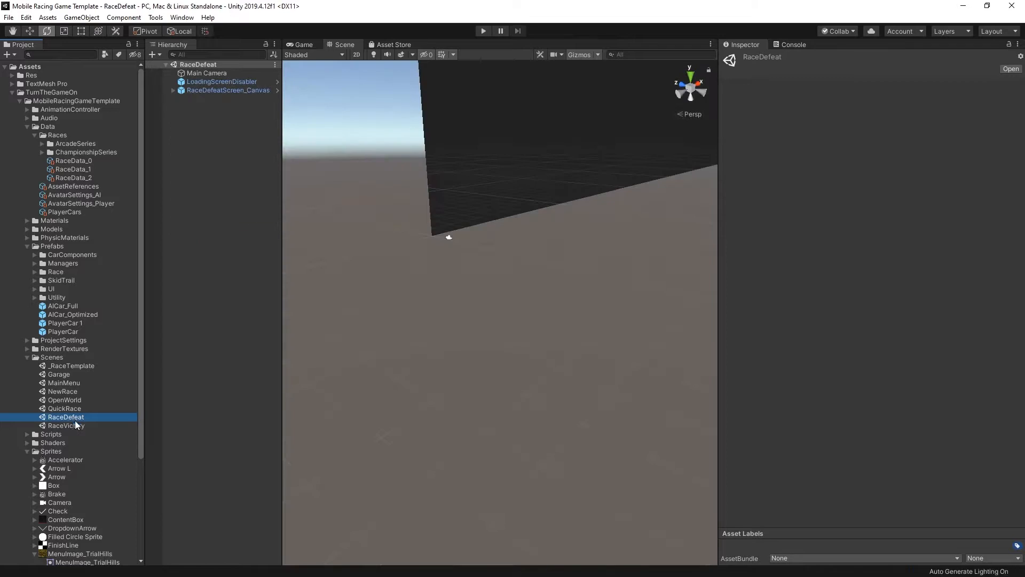
pyautogui.click(692, 254)
pyautogui.press('f')
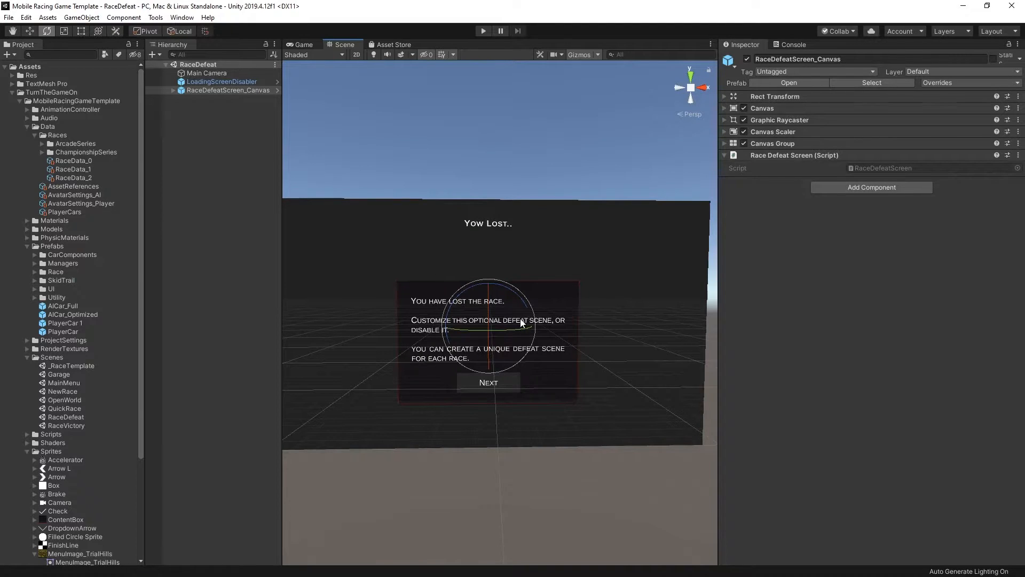
pyautogui.click(81, 416)
pyautogui.click(75, 425)
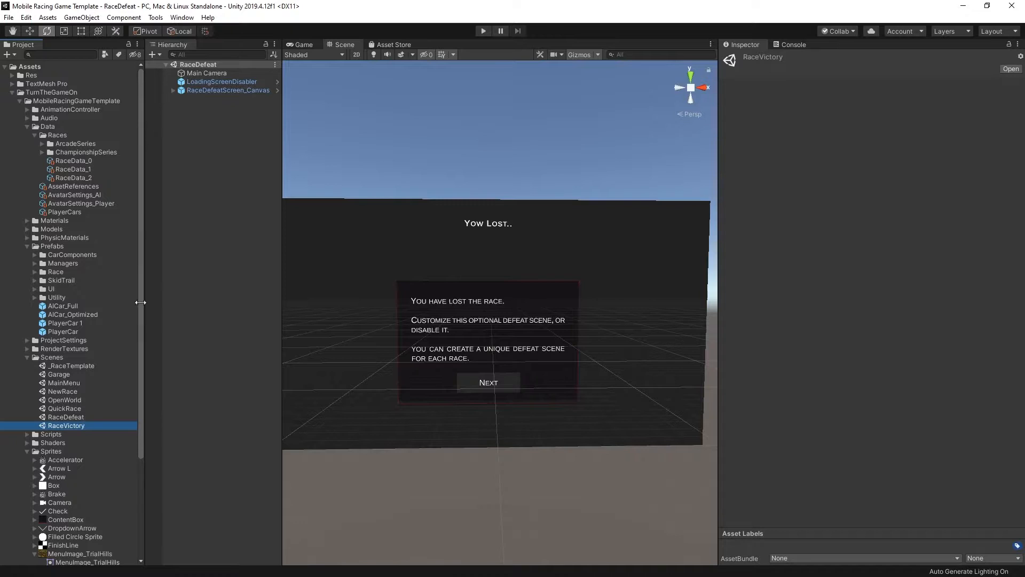
# - Reselect RaceData_0 and add the NewRace scene to the Scenes In Build list in the build settings
pyautogui.click(96, 161)
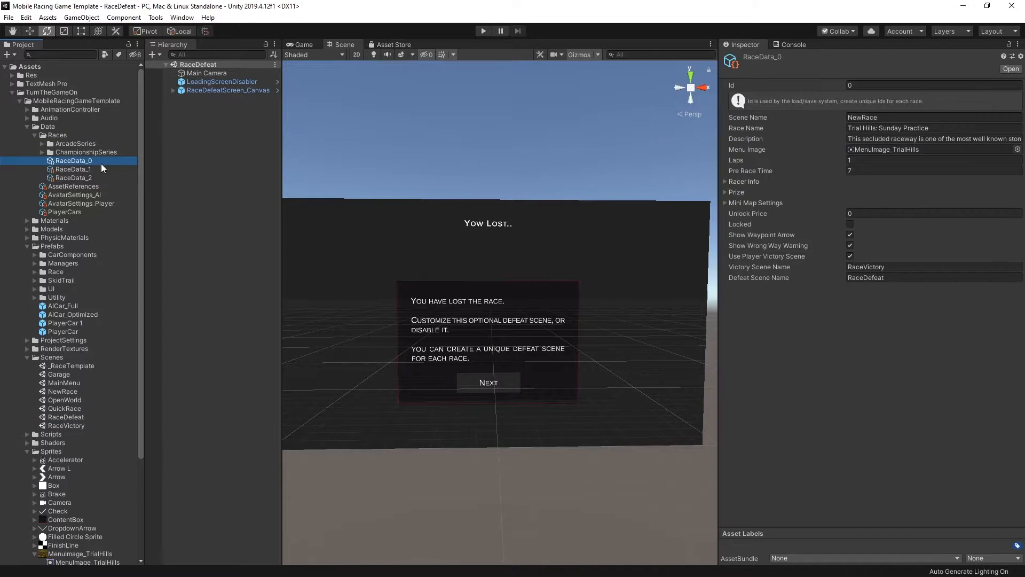
pyautogui.click(9, 18)
pyautogui.click(48, 126)
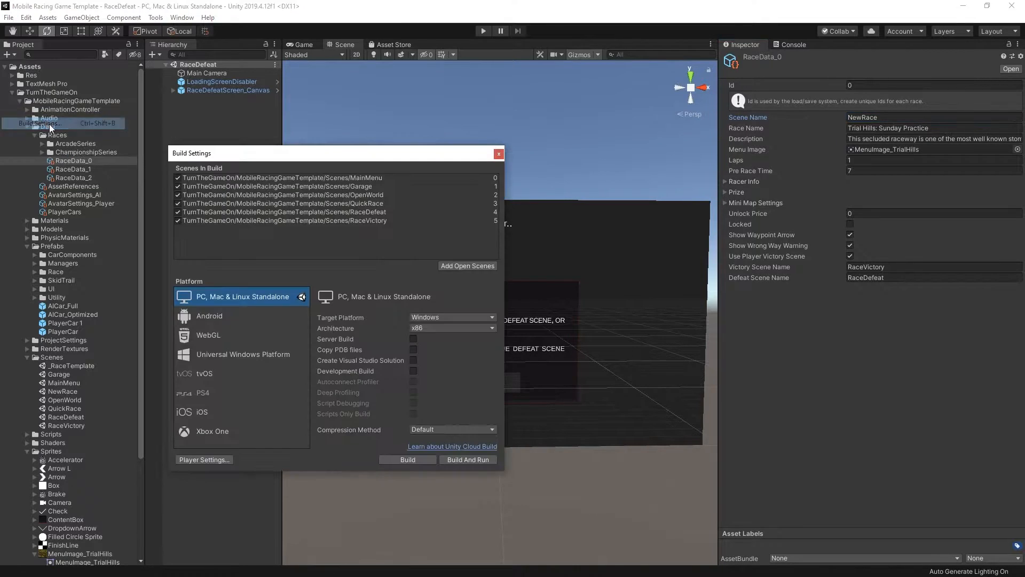
pyautogui.moveTo(56, 389); pyautogui.dragTo(299, 229)
pyautogui.click(498, 153)
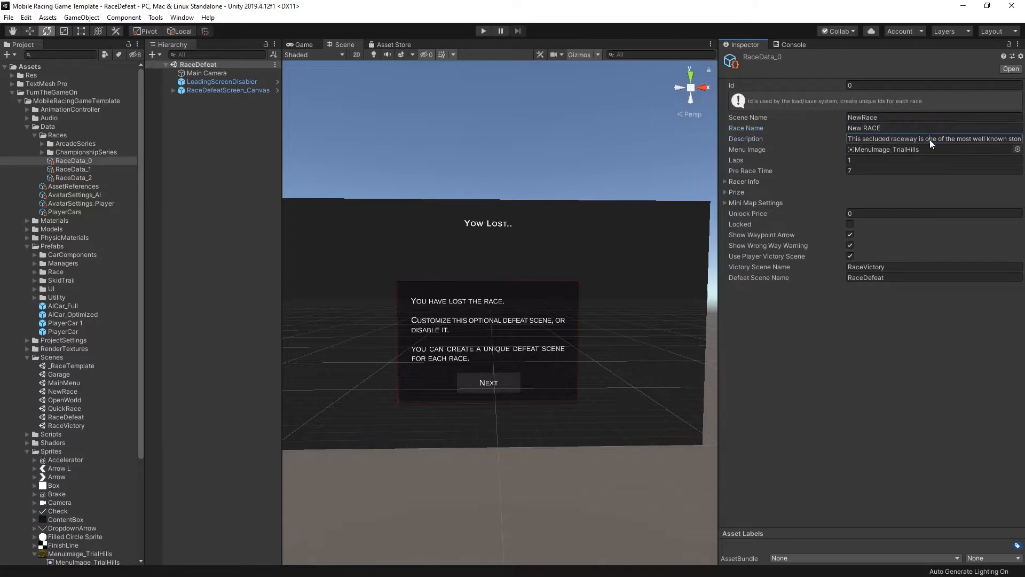
# - Set RaceData_0's Racer Info size to 2 and make the second racer the Player with its vehicle prefab set to None
pyautogui.click(746, 181)
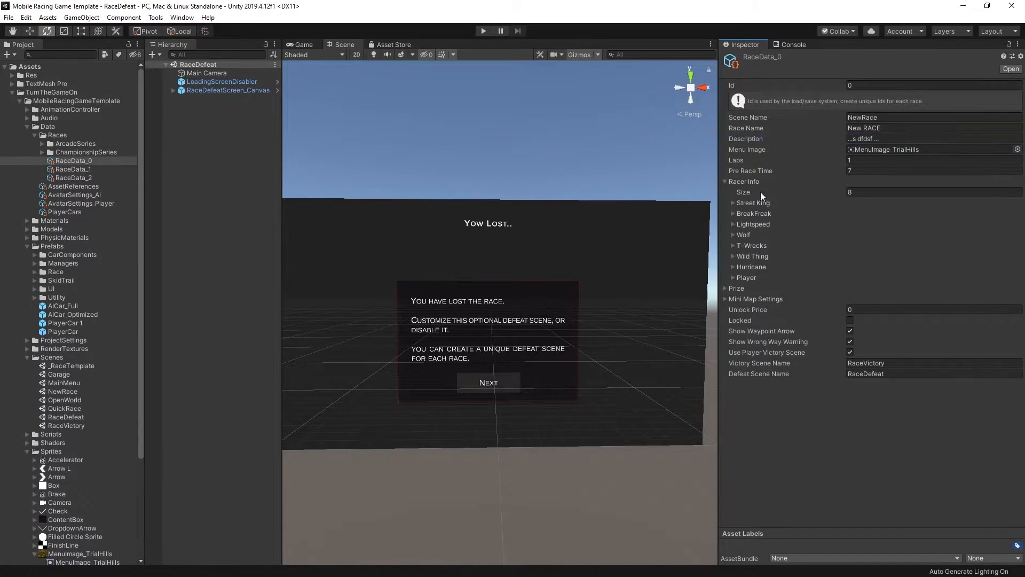
pyautogui.write('2')
pyautogui.press('Return')
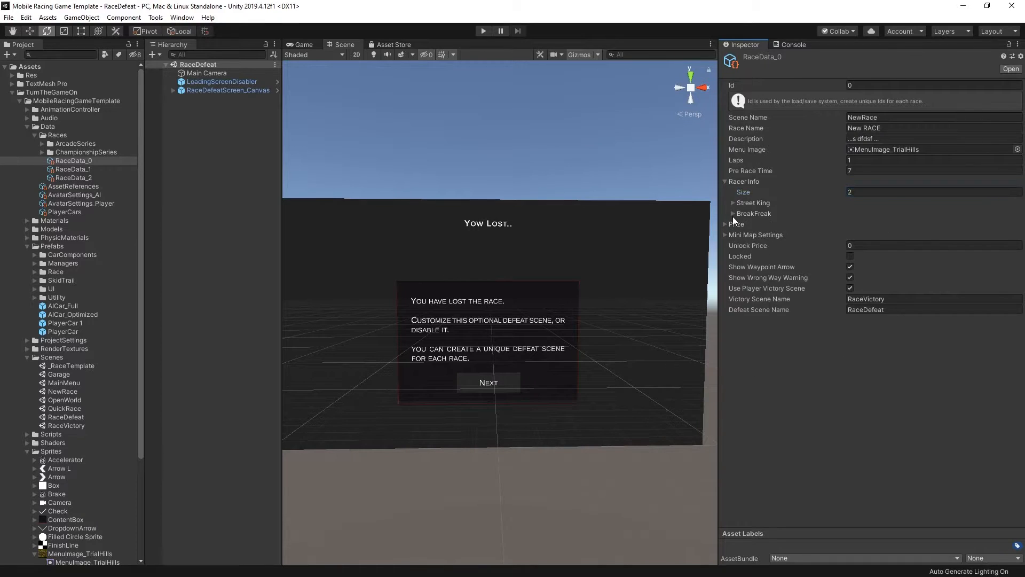
pyautogui.click(733, 214)
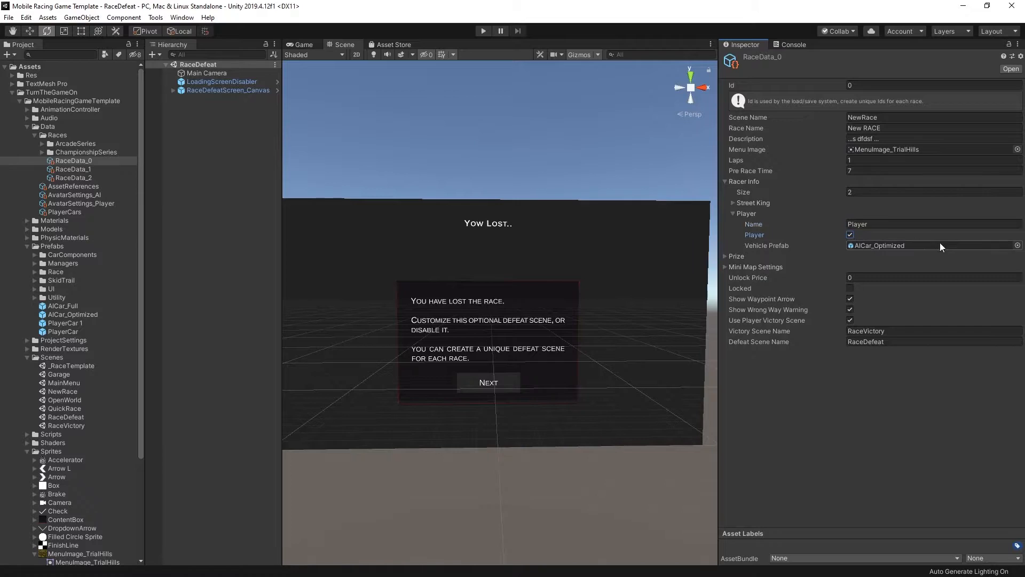
pyautogui.click(1017, 245)
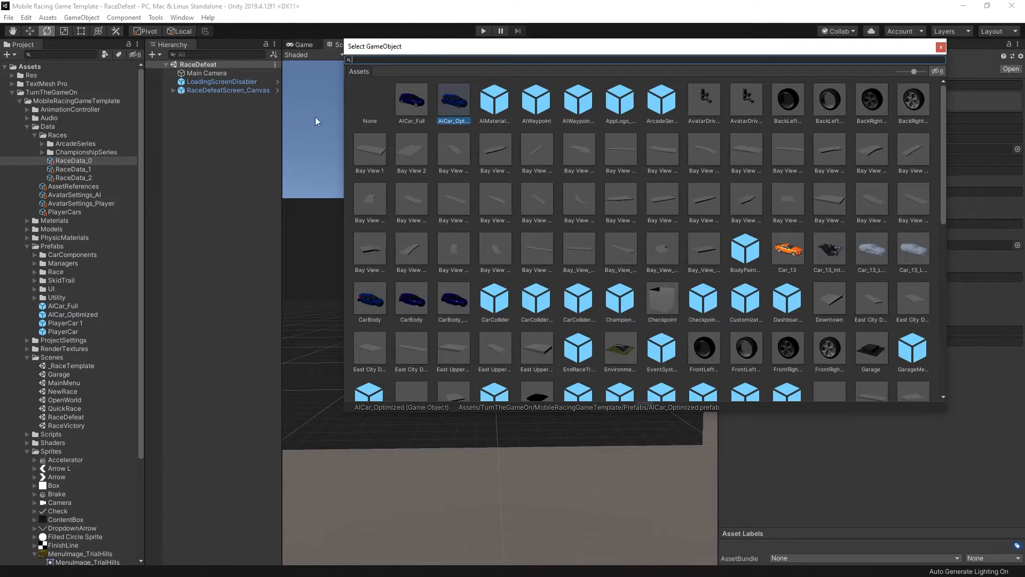
pyautogui.doubleClick(366, 111)
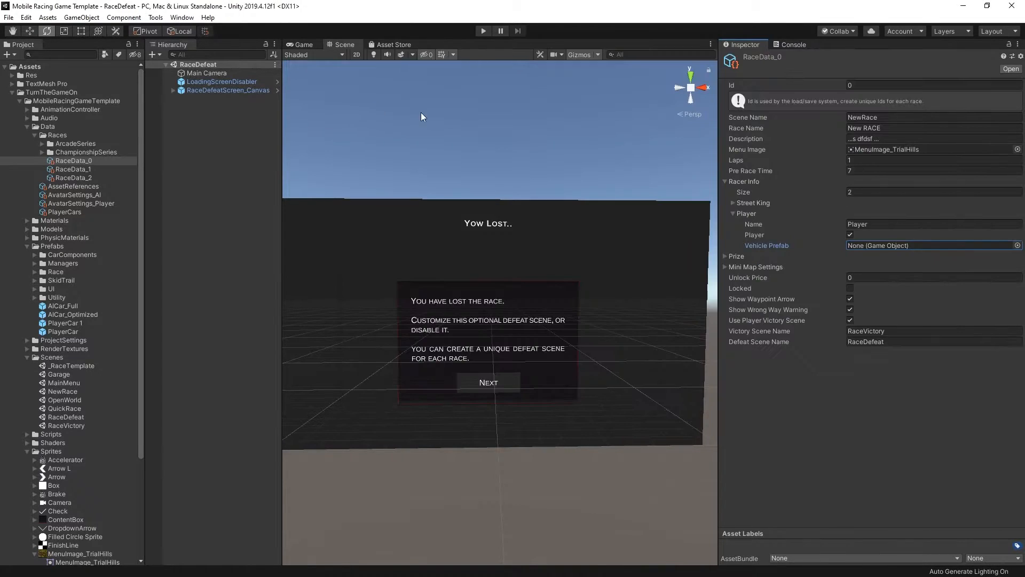
# - Open the MainMenu scene, enter play mode, and start New RACE from the Quick Race screen
pyautogui.doubleClick(69, 383)
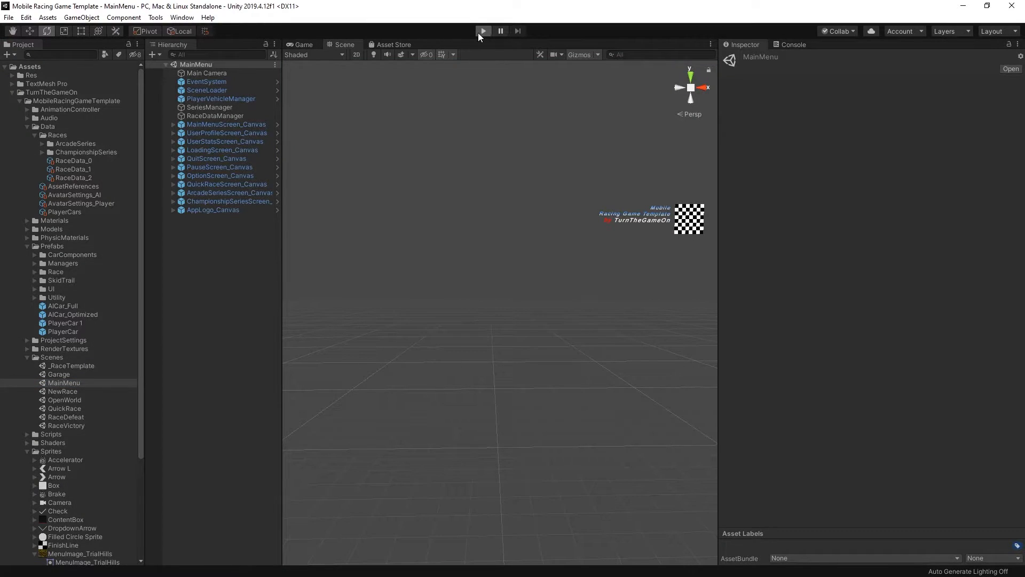
pyautogui.click(482, 31)
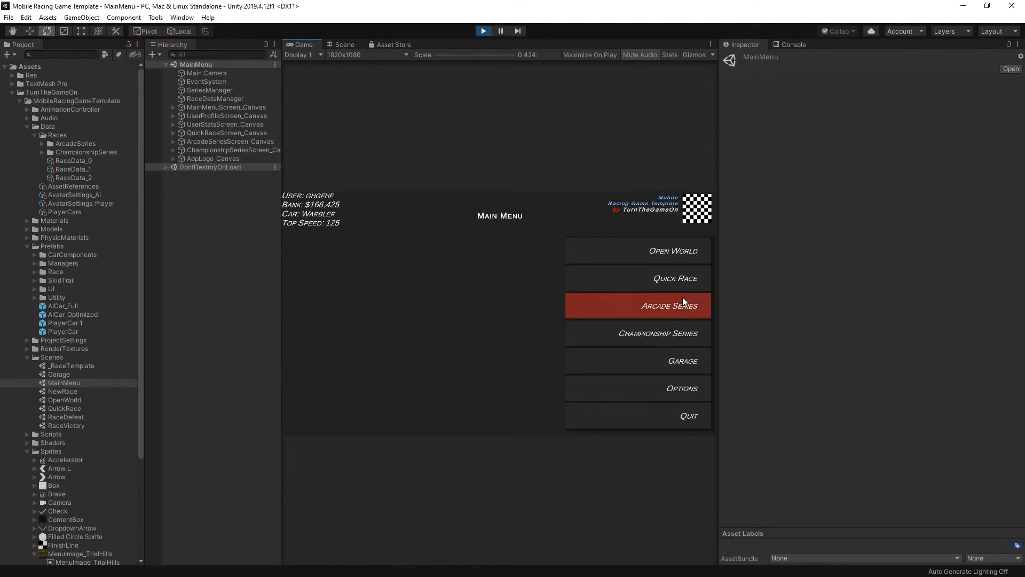
pyautogui.click(696, 286)
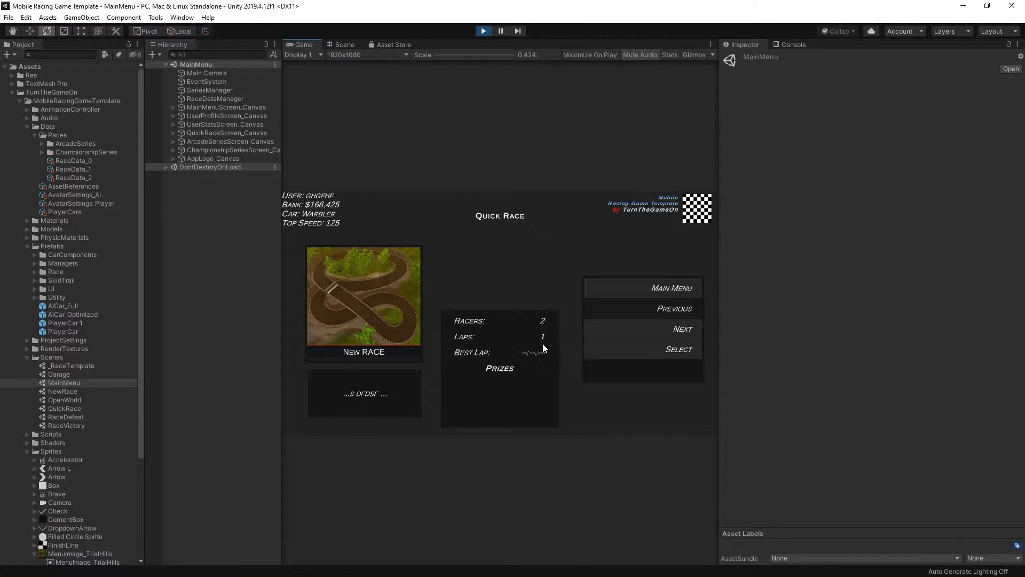
pyautogui.click(679, 351)
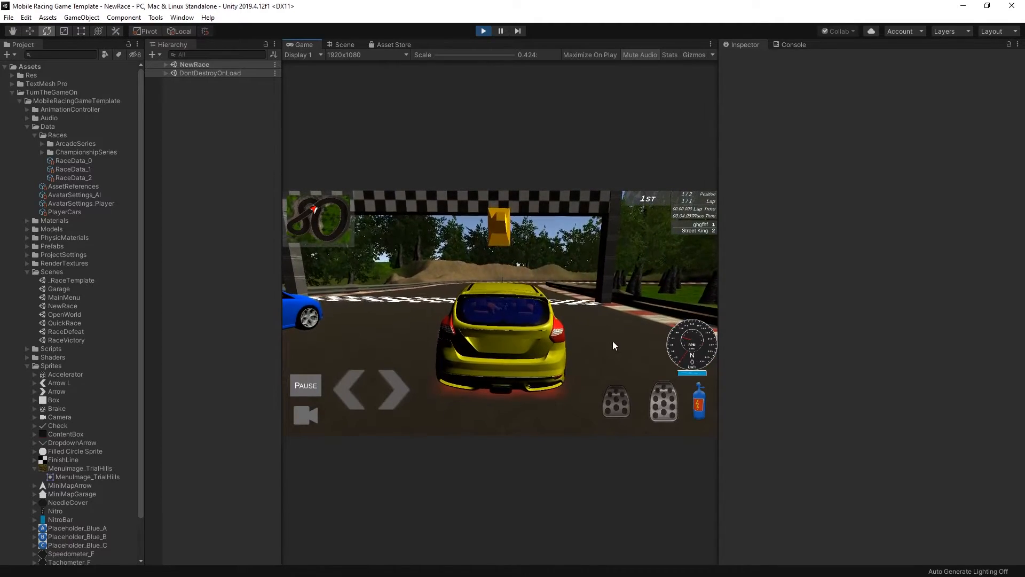
# - Pause the race, inspect the race data assigned to RaceDataManager under DontDestroyOnLoad, and resume play
pyautogui.click(501, 31)
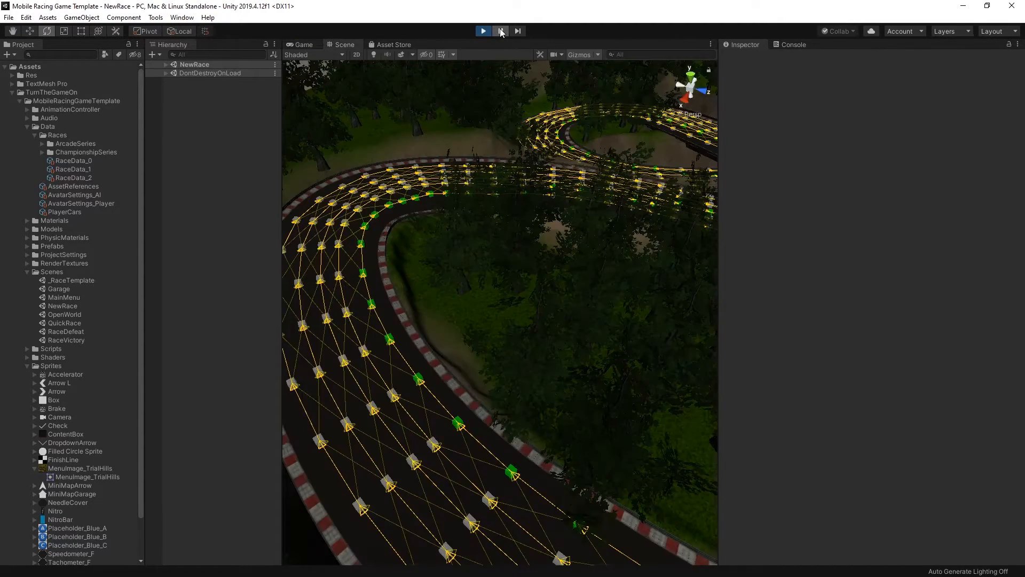
pyautogui.click(166, 65)
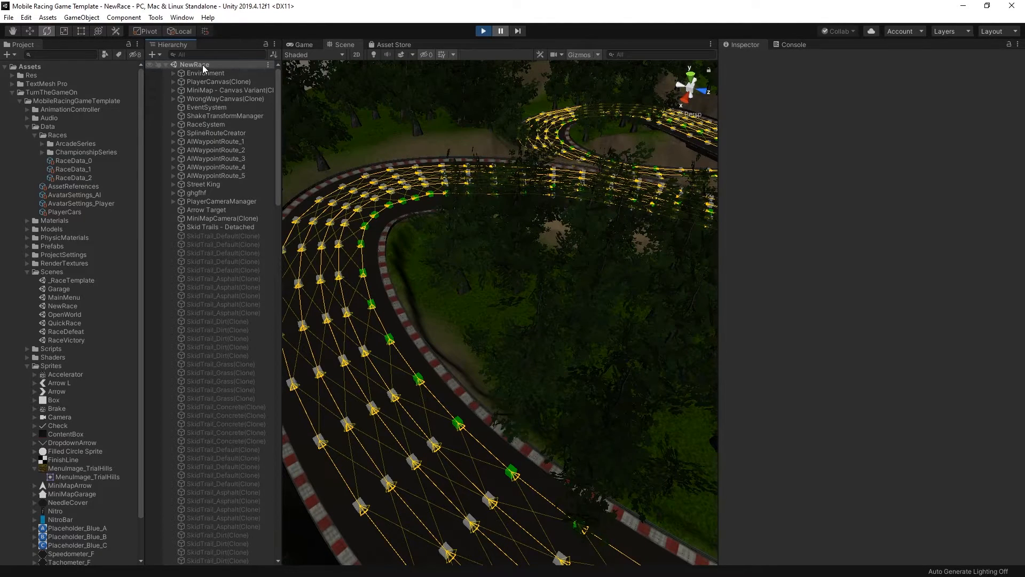
pyautogui.hotkey('ctrl', 'z')
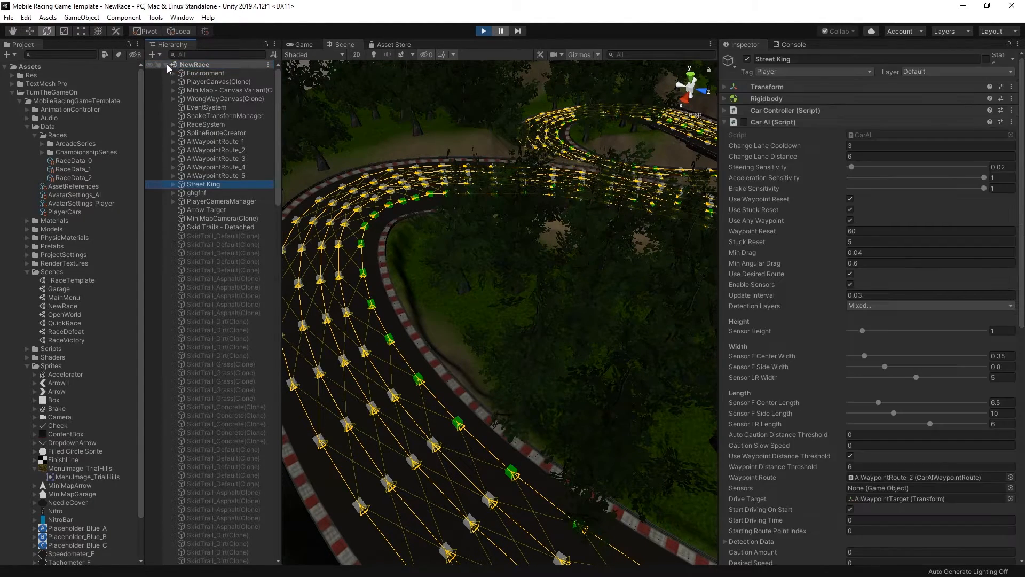
pyautogui.click(166, 65)
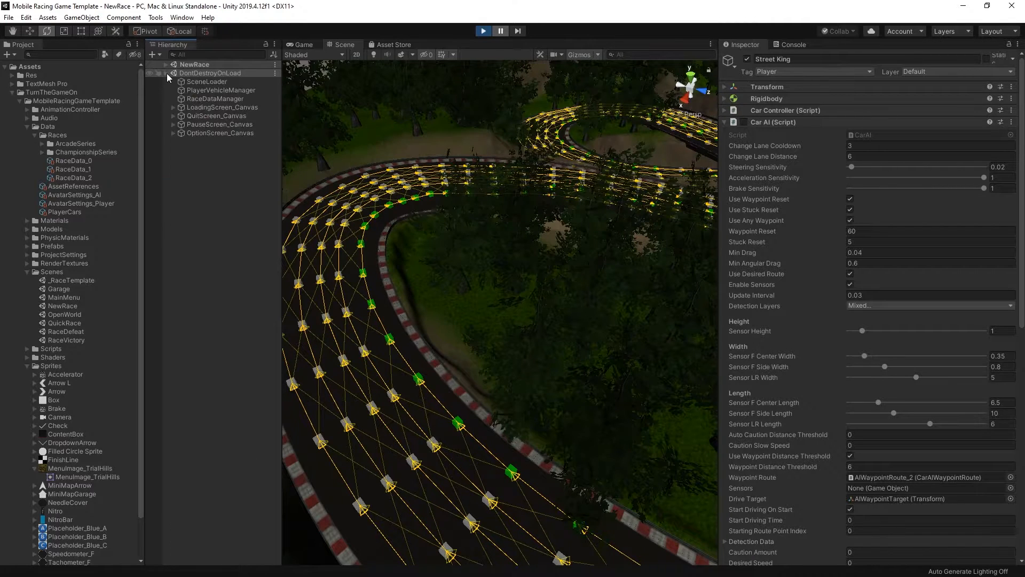
pyautogui.click(224, 100)
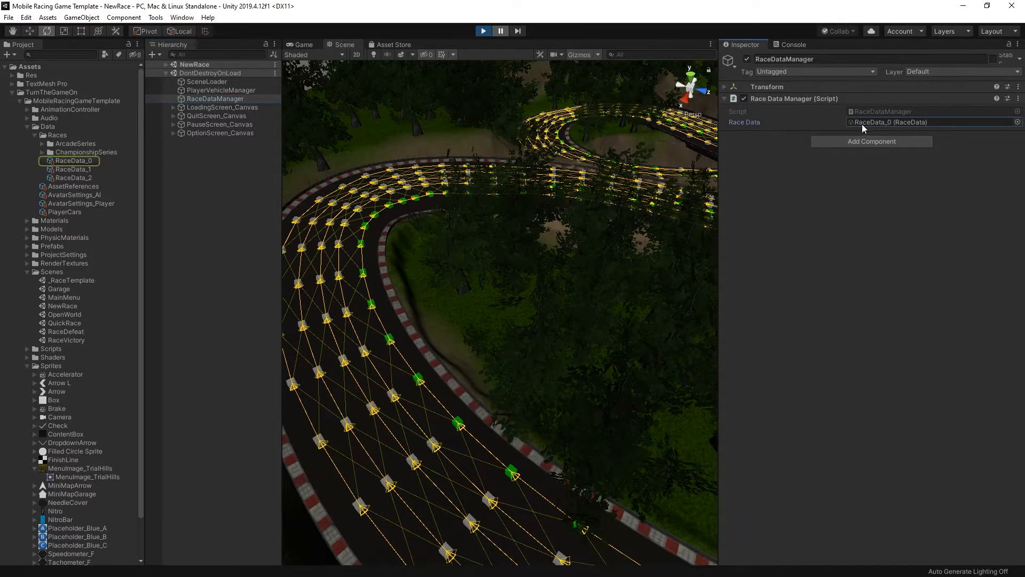
pyautogui.click(94, 163)
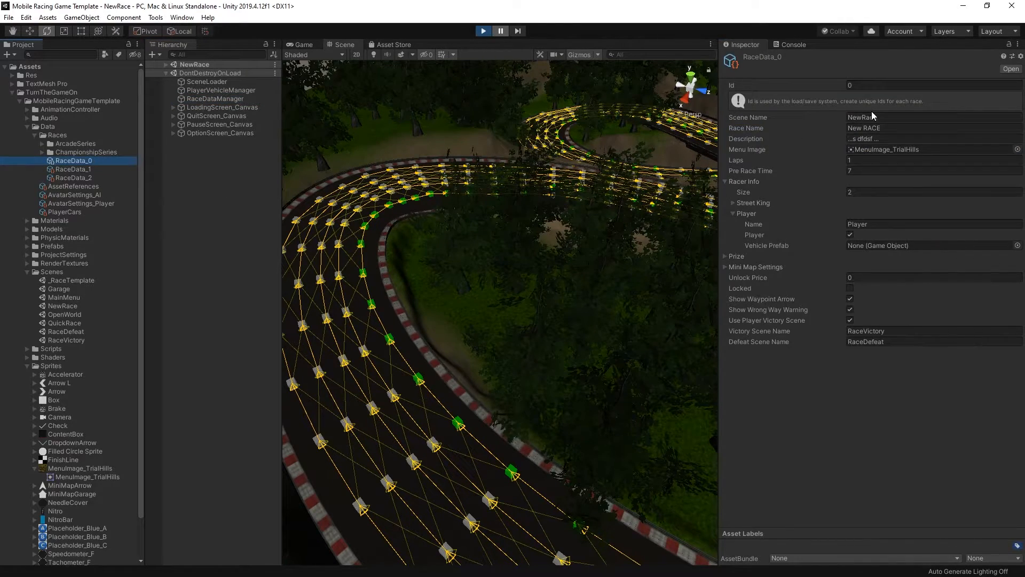
pyautogui.click(542, 76)
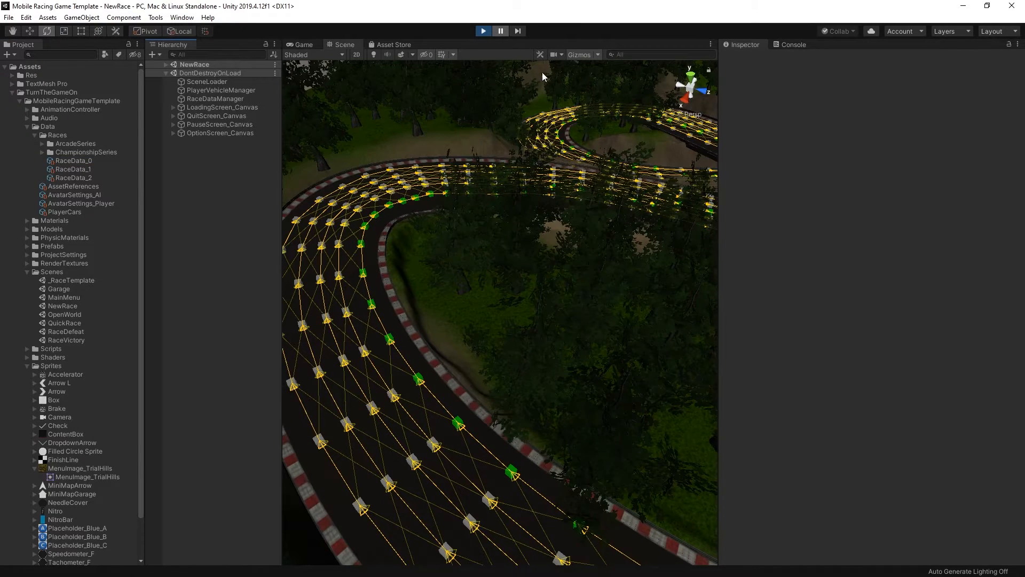
pyautogui.click(503, 32)
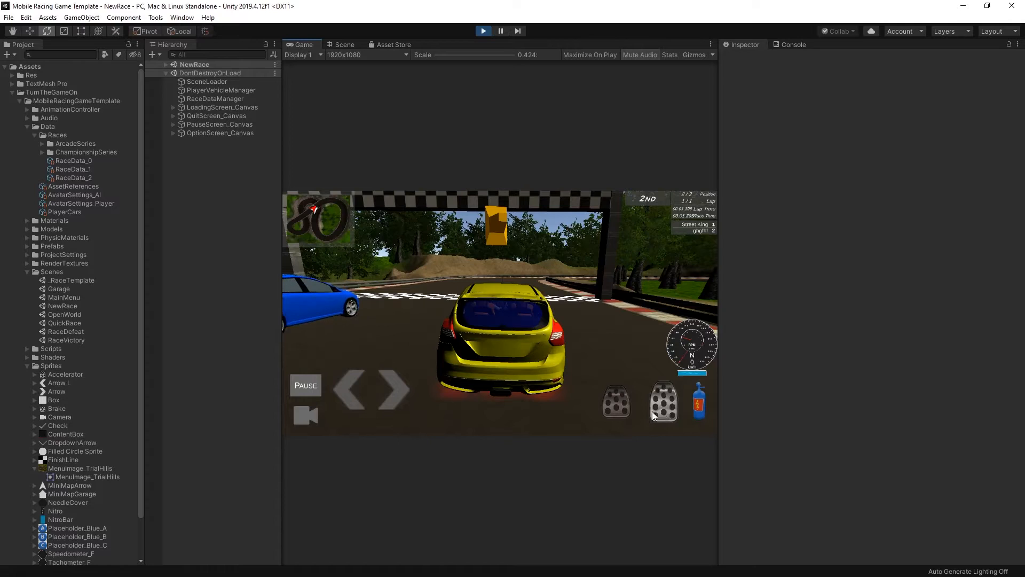
# - Switch to the cockpit camera and test the on-screen throttle and steering controls with the player car
pyautogui.click(394, 388)
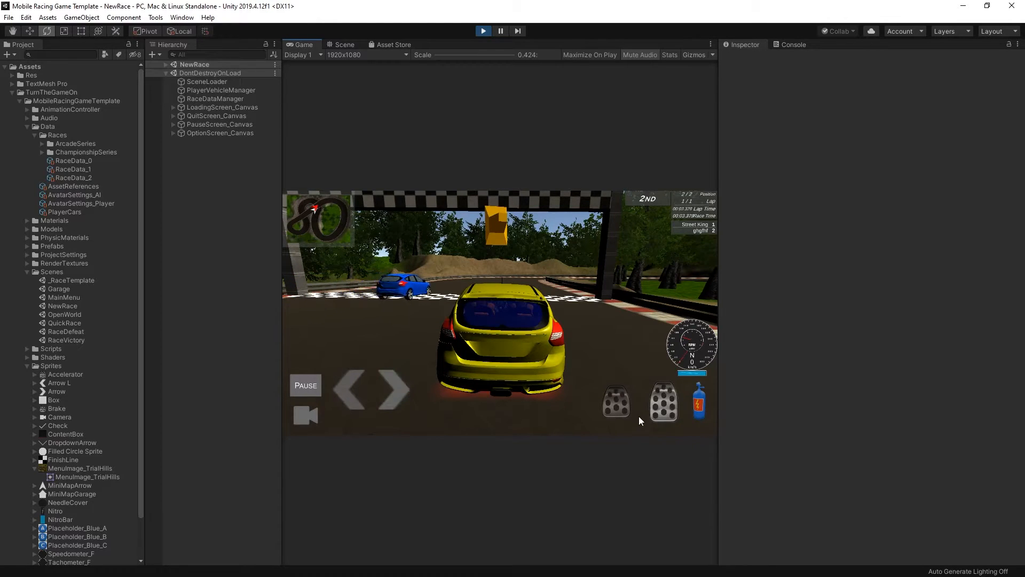
pyautogui.click(306, 415)
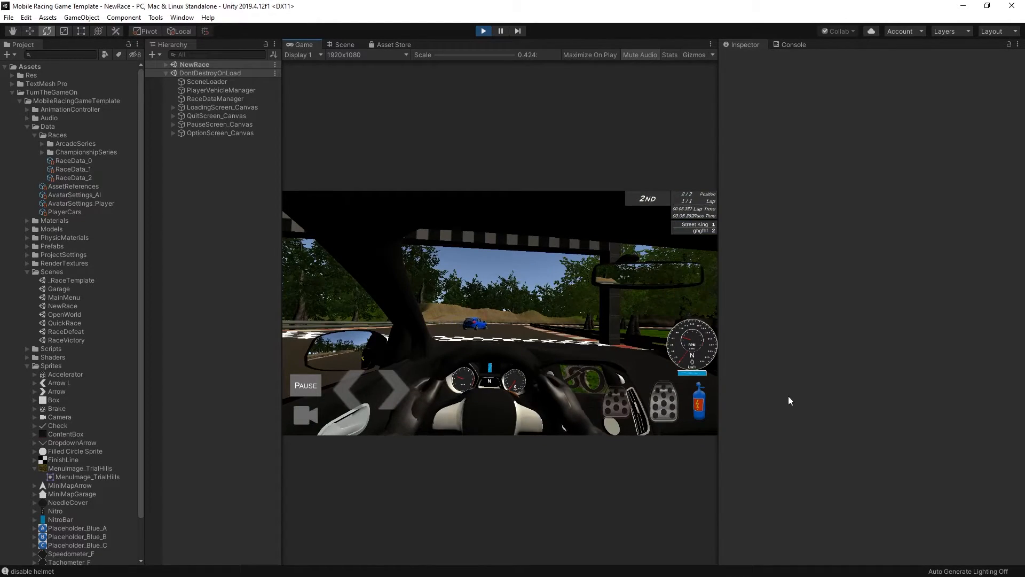
pyautogui.moveTo(664, 402); pyautogui.dragTo(663, 396)
pyautogui.moveTo(401, 388); pyautogui.dragTo(412, 389)
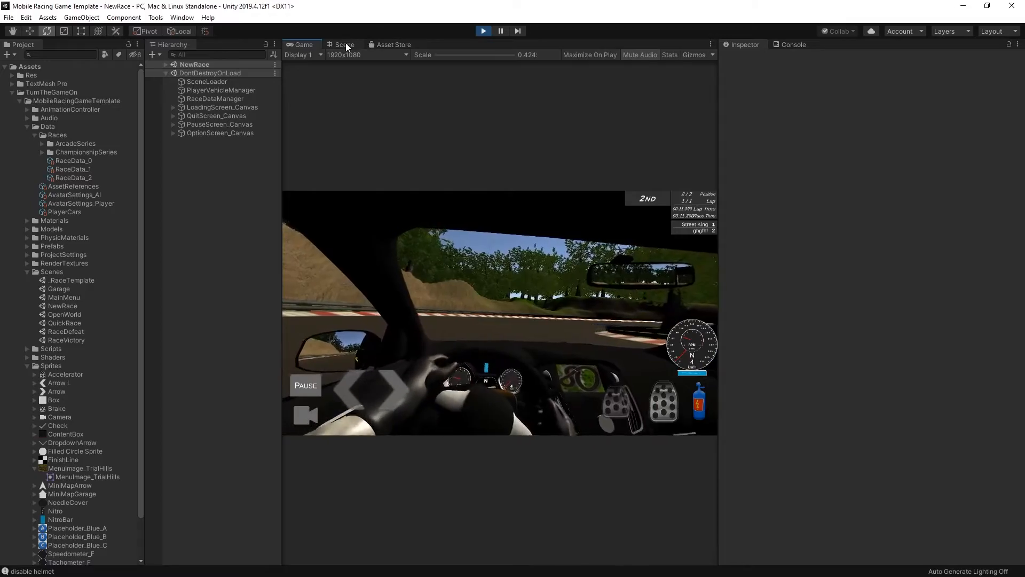
# - Follow the AI car around the track's waypoint routes in the Scene view and exit play mode
pyautogui.click(343, 44)
pyautogui.scroll(-5, 605, 282)
pyautogui.moveTo(608, 284); pyautogui.dragTo(498, 315, button='middle')
pyautogui.moveTo(551, 323); pyautogui.dragTo(410, 379, button='right')
pyautogui.moveTo(501, 258); pyautogui.dragTo(476, 390, button='middle')
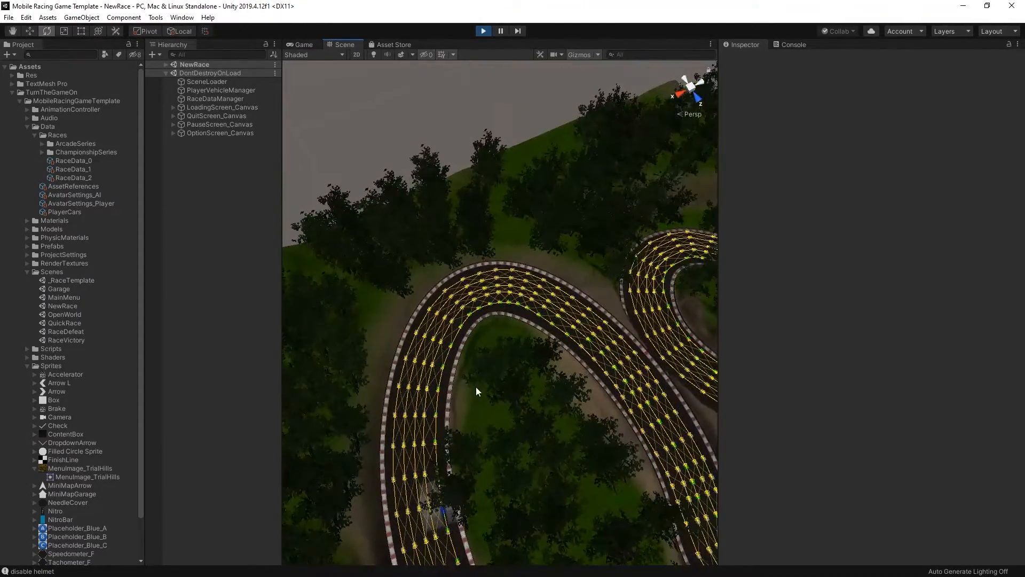
pyautogui.scroll(6, 474, 386)
pyautogui.moveTo(576, 367); pyautogui.dragTo(370, 362, button='right')
pyautogui.moveTo(459, 373); pyautogui.dragTo(594, 381, button='right')
pyautogui.moveTo(497, 367)
pyautogui.mouseDown(button='right')
pyautogui.moveTo(656, 379)
pyautogui.moveTo(498, 375)
pyautogui.mouseUp(button='right')
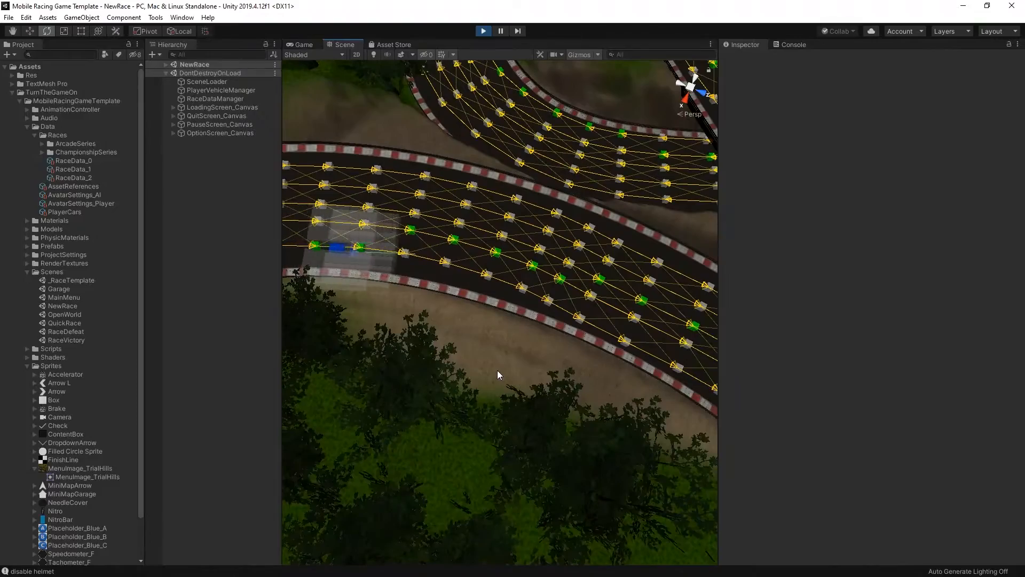
pyautogui.moveTo(540, 406); pyautogui.dragTo(582, 399, button='right')
pyautogui.moveTo(581, 398); pyautogui.dragTo(497, 548, button='middle')
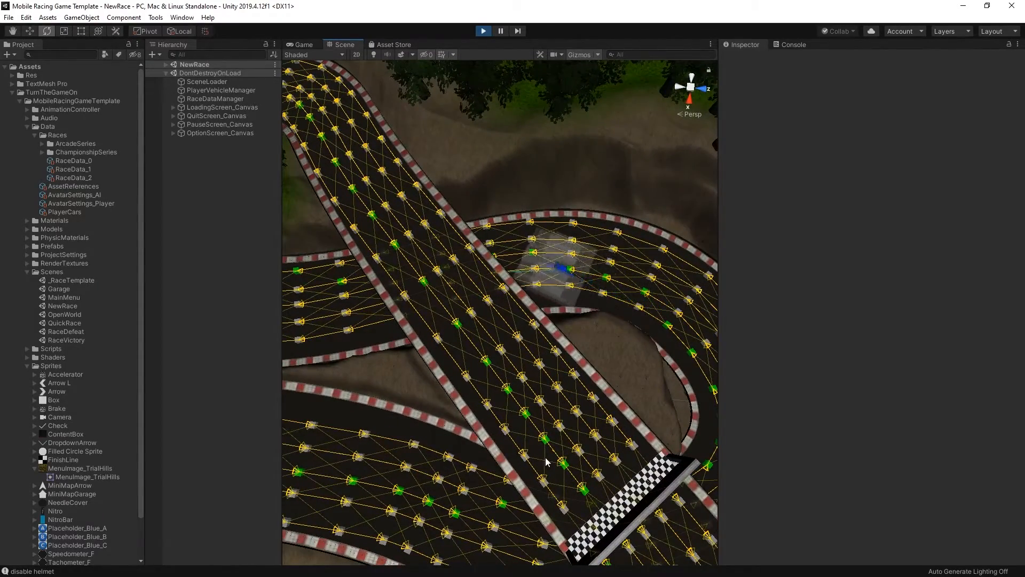
pyautogui.moveTo(550, 458); pyautogui.dragTo(673, 466, button='middle')
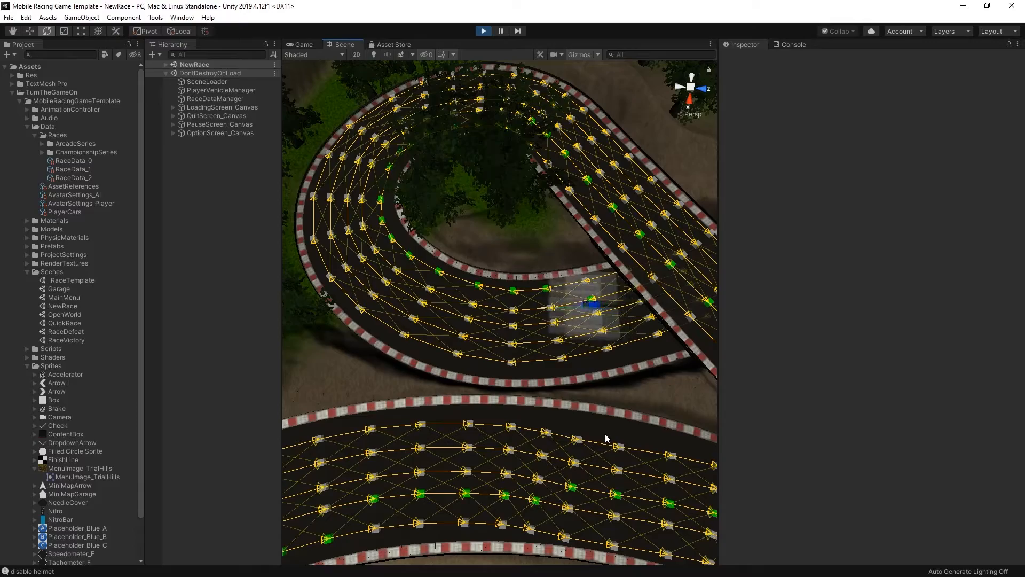
pyautogui.moveTo(542, 370); pyautogui.dragTo(532, 462, button='middle')
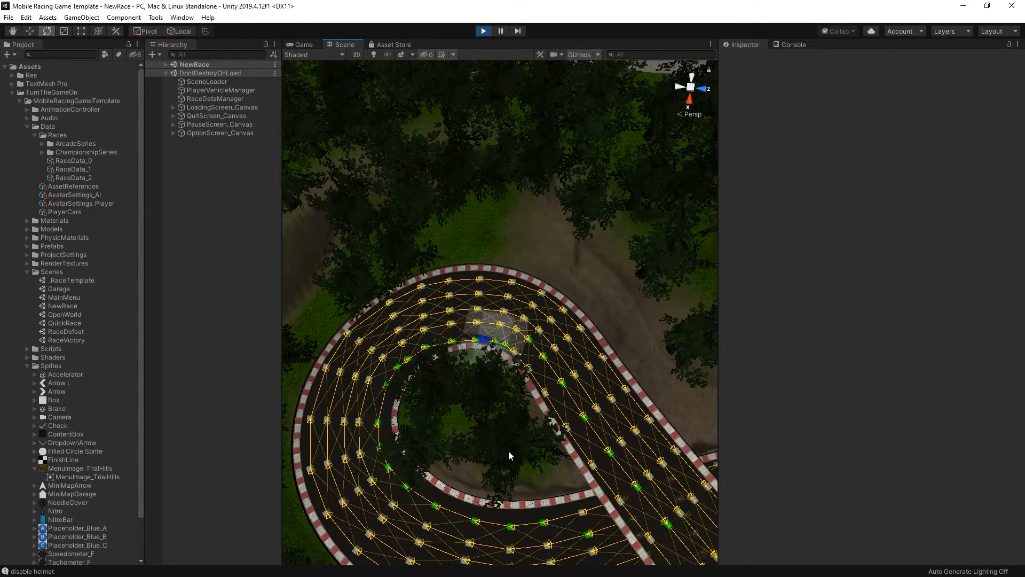
pyautogui.moveTo(429, 415); pyautogui.dragTo(539, 435, button='right')
pyautogui.moveTo(612, 409); pyautogui.dragTo(332, 322, button='middle')
pyautogui.moveTo(502, 389); pyautogui.dragTo(551, 393, button='right')
pyautogui.moveTo(553, 393); pyautogui.dragTo(453, 388, button='middle')
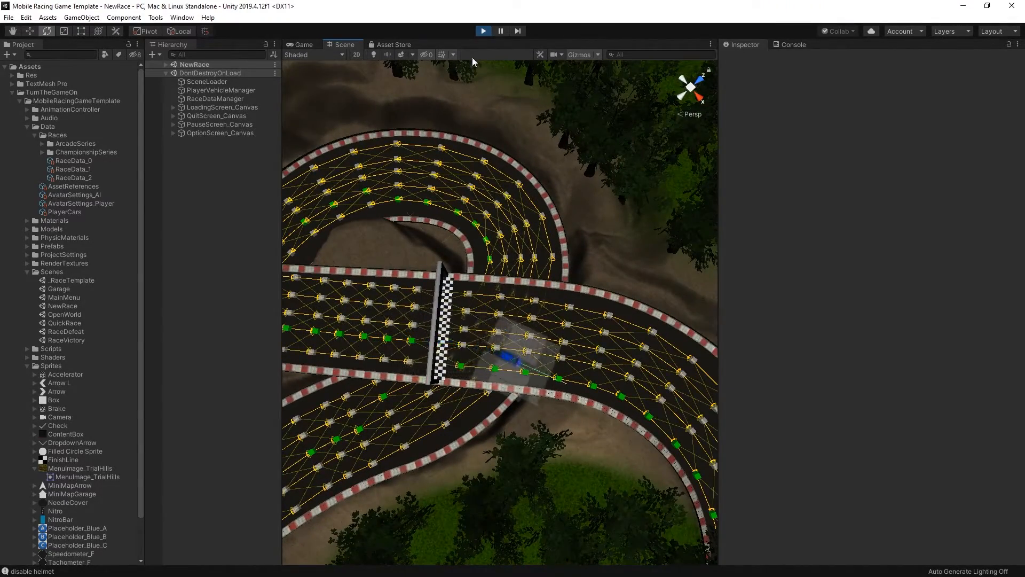
pyautogui.click(483, 31)
# - Increase RaceData_0's Racer Info size to 3 and assign the AICar_Optimized prefab to the third racer
pyautogui.click(866, 190)
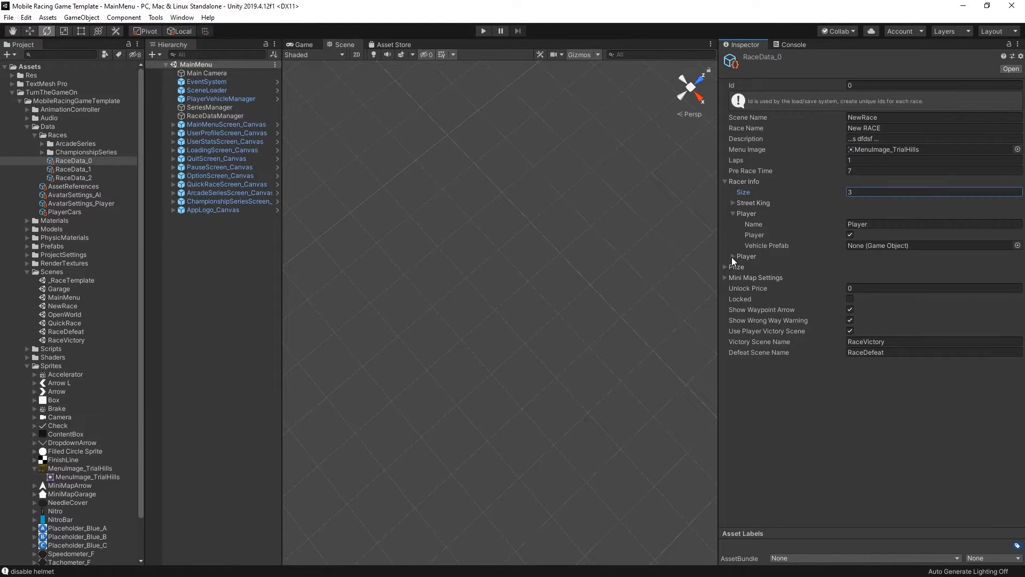
pyautogui.click(732, 257)
pyautogui.scroll(-3, 103, 376)
pyautogui.click(51, 334)
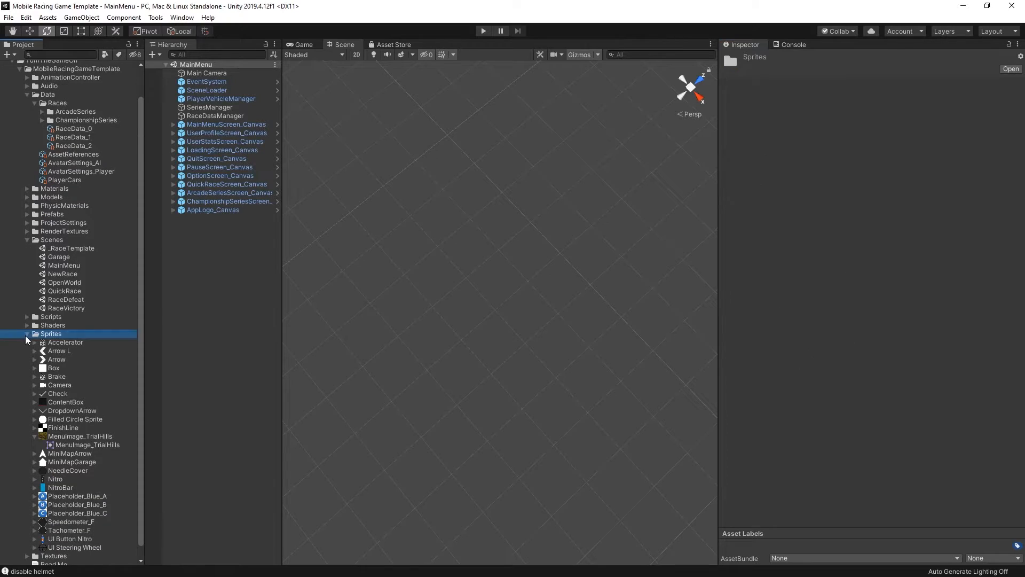
pyautogui.click(27, 214)
pyautogui.click(27, 419)
pyautogui.click(80, 160)
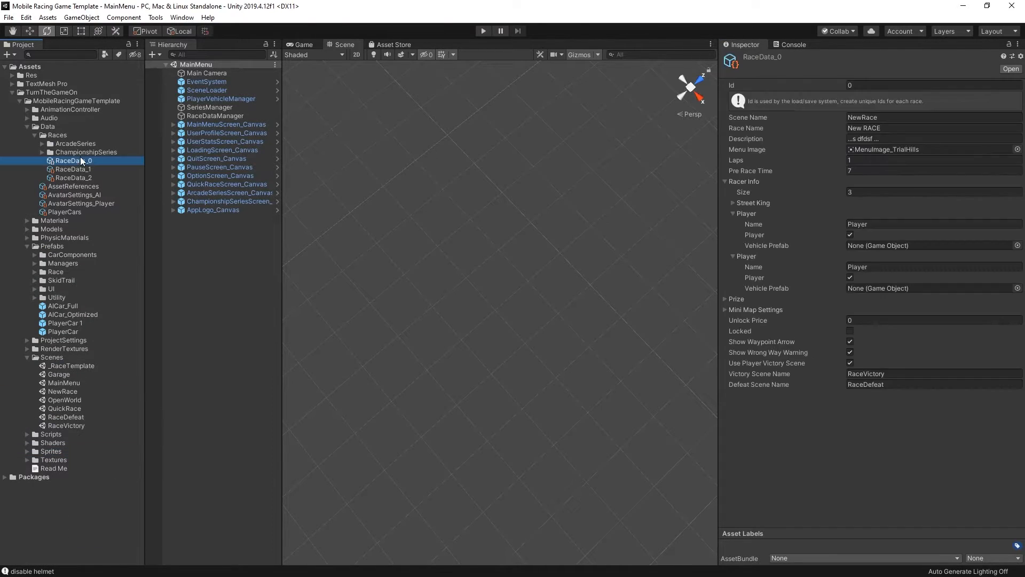
pyautogui.moveTo(69, 314); pyautogui.dragTo(885, 291)
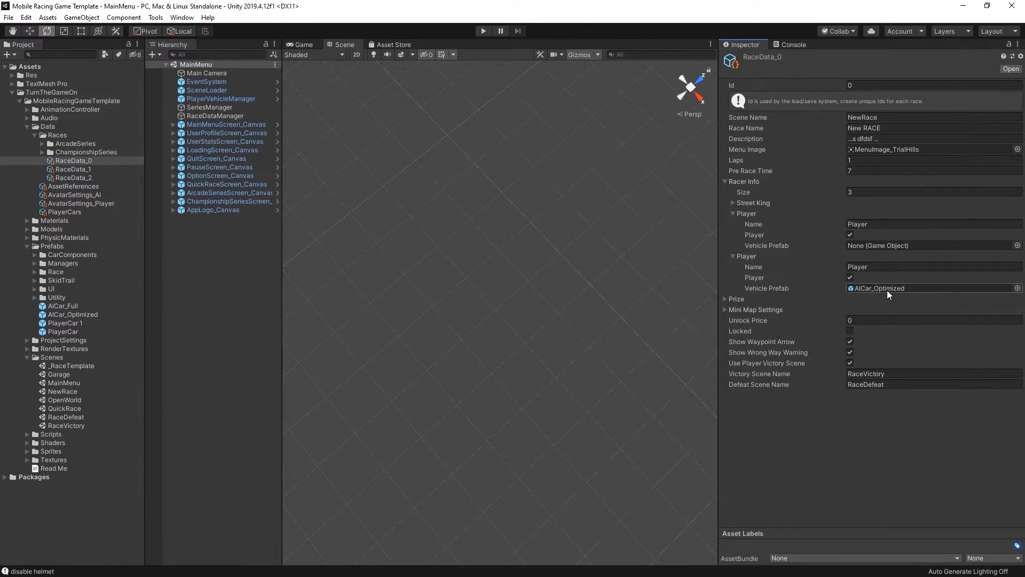
# - Disable the third racer's Player flag, name it dfgdg, and set the Racer Info size to 8
pyautogui.click(851, 278)
pyautogui.click(870, 268)
pyautogui.write('dfgdg')
pyautogui.click(881, 191)
pyautogui.write('8')
pyautogui.press('Return')
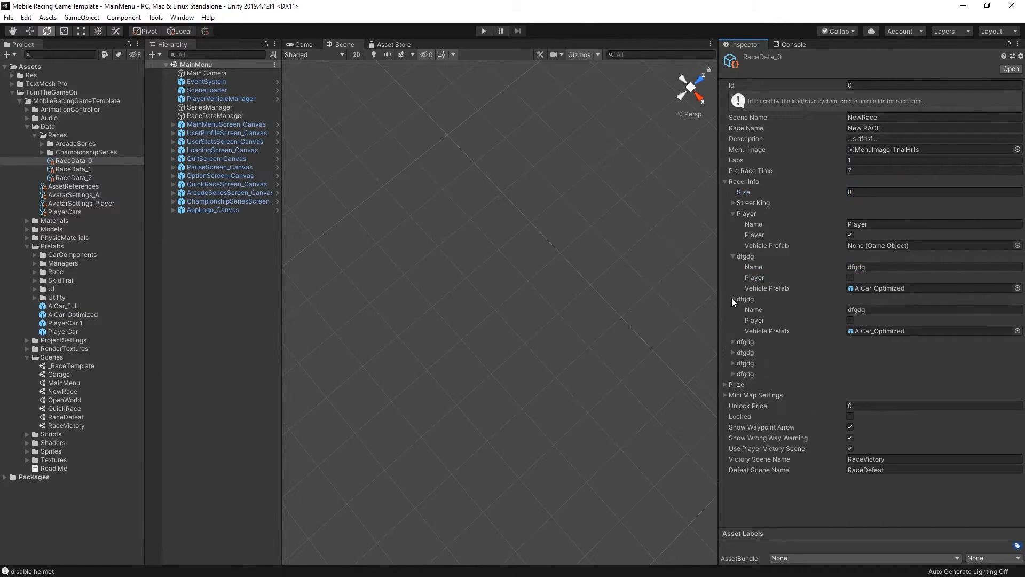
# - Name the five remaining racers gh, rtyrty, xcv, jhkg and er in Racer Info
pyautogui.click(881, 342)
pyautogui.click(882, 353)
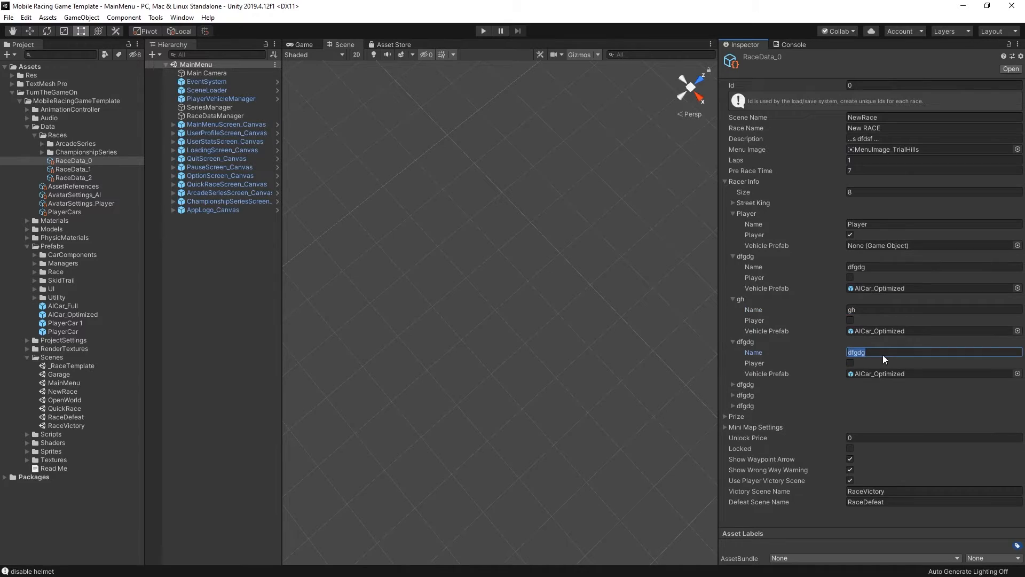
pyautogui.click(822, 386)
pyautogui.write('xcv')
pyautogui.click(824, 427)
pyautogui.click(892, 437)
pyautogui.write('jhkg')
pyautogui.click(832, 470)
pyautogui.write('er')
# - Play the MainMenu scene, start New RACE from Quick Race, and examine the racers on the starting grid in the Scene view
pyautogui.click(483, 31)
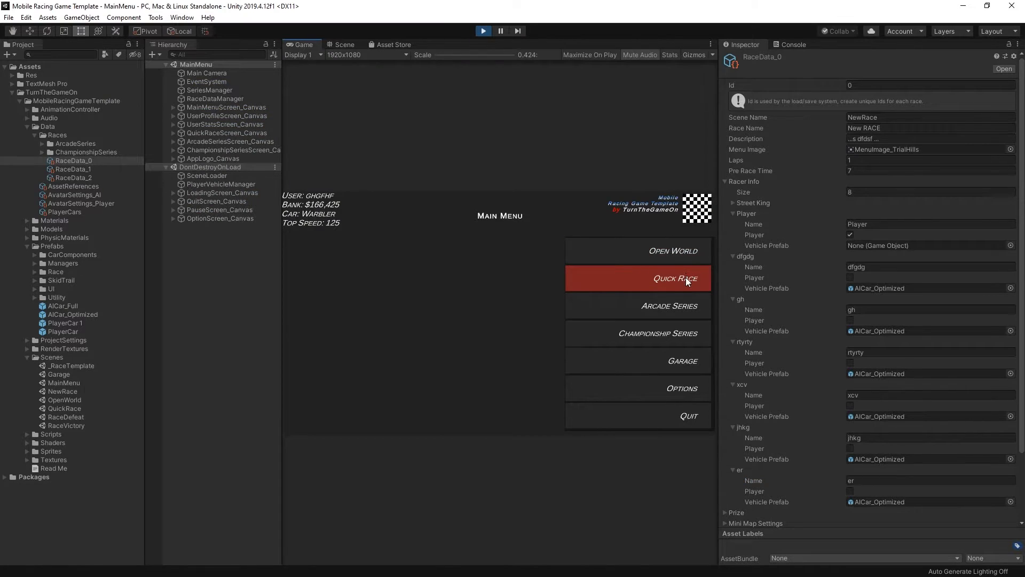
pyautogui.click(685, 277)
pyautogui.click(685, 349)
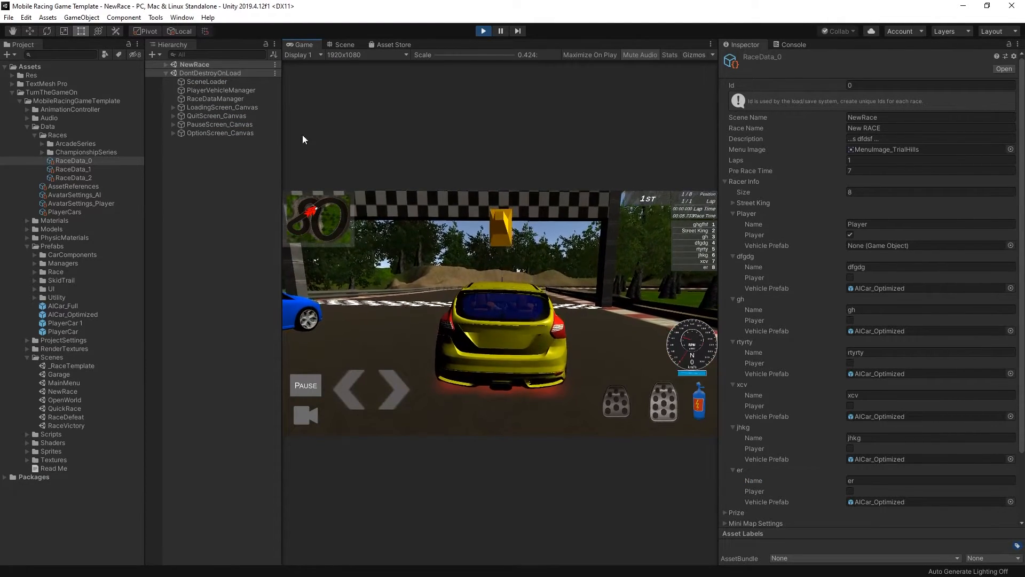
pyautogui.click(344, 45)
pyautogui.moveTo(443, 381); pyautogui.dragTo(558, 397, button='middle')
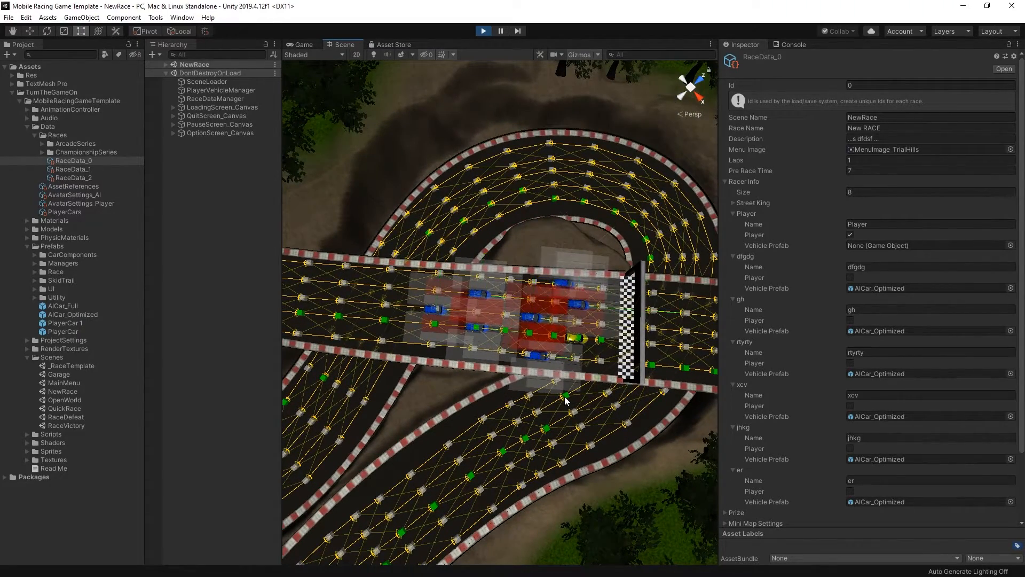
# - Follow the AI cars around the NewRace track for a full lap in the Scene view, then view the whole circuit
pyautogui.moveTo(582, 395); pyautogui.dragTo(543, 395, button='middle')
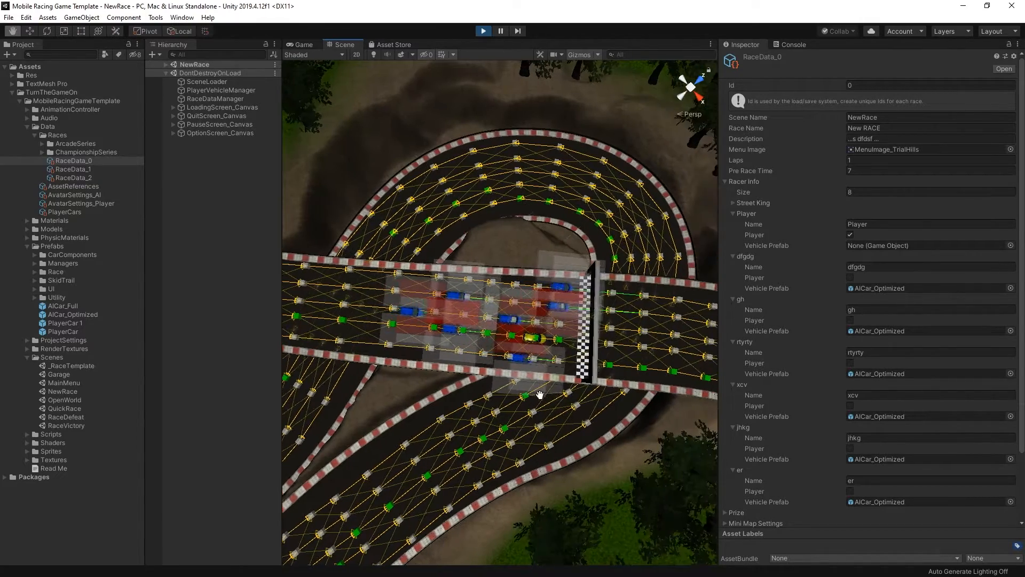
pyautogui.scroll(5, 542, 395)
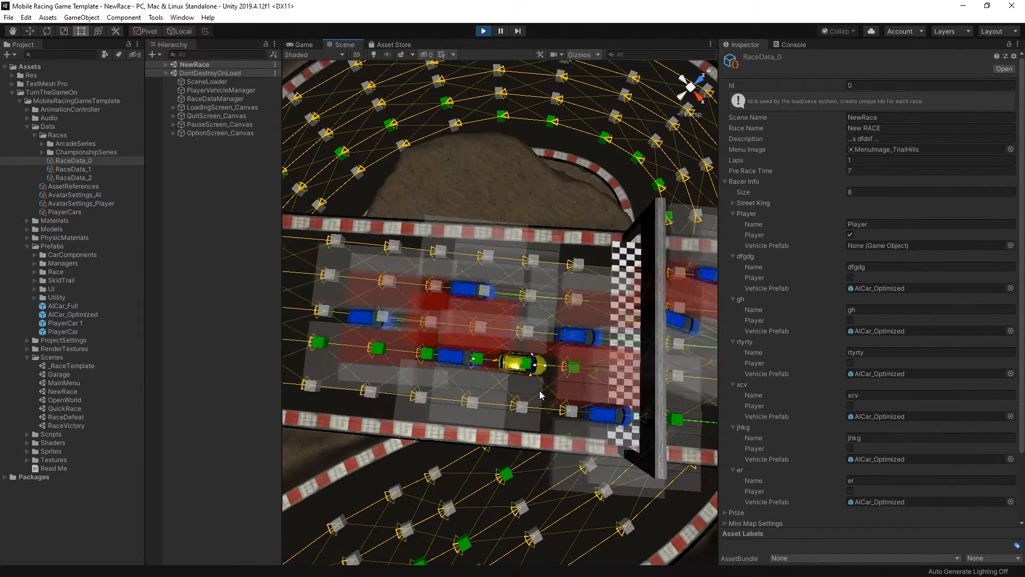
pyautogui.moveTo(690, 417); pyautogui.dragTo(350, 374, button='middle')
pyautogui.scroll(-5, 527, 398)
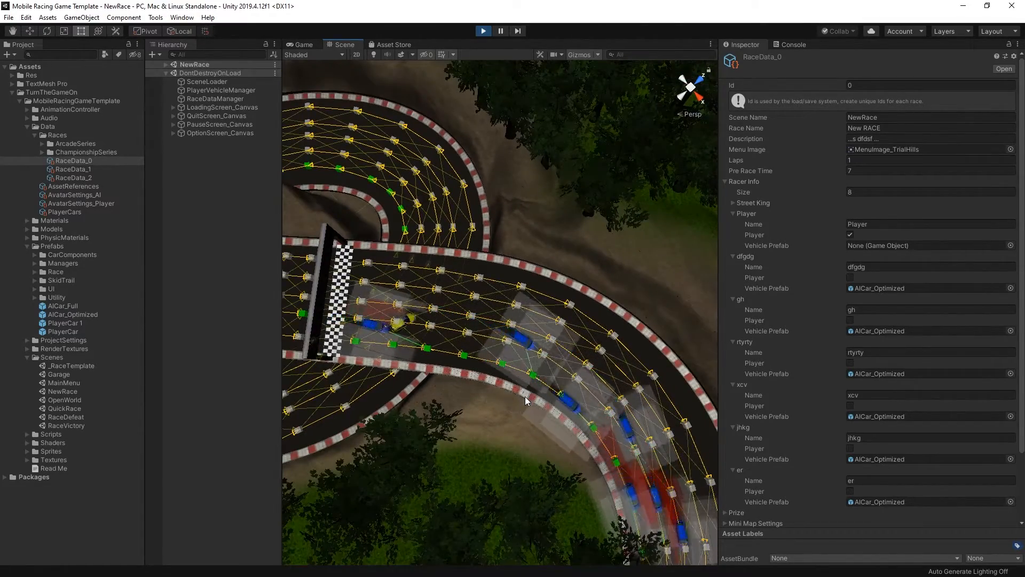
pyautogui.moveTo(571, 442); pyautogui.dragTo(532, 229, button='middle')
pyautogui.moveTo(586, 419); pyautogui.dragTo(651, 275, button='middle')
pyautogui.scroll(-4, 539, 427)
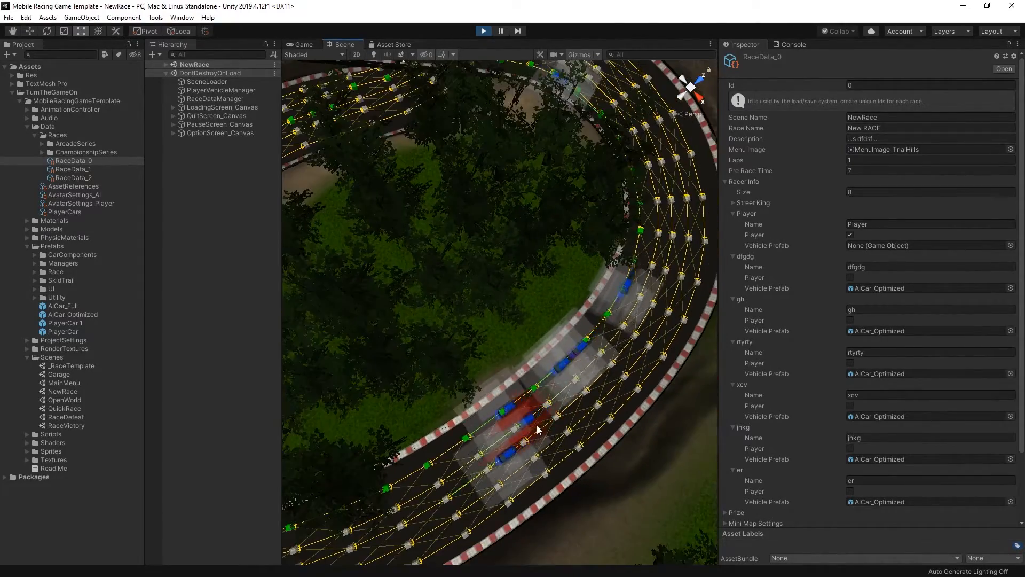
pyautogui.moveTo(475, 459); pyautogui.dragTo(632, 357, button='middle')
pyautogui.moveTo(389, 457); pyautogui.dragTo(522, 387, button='middle')
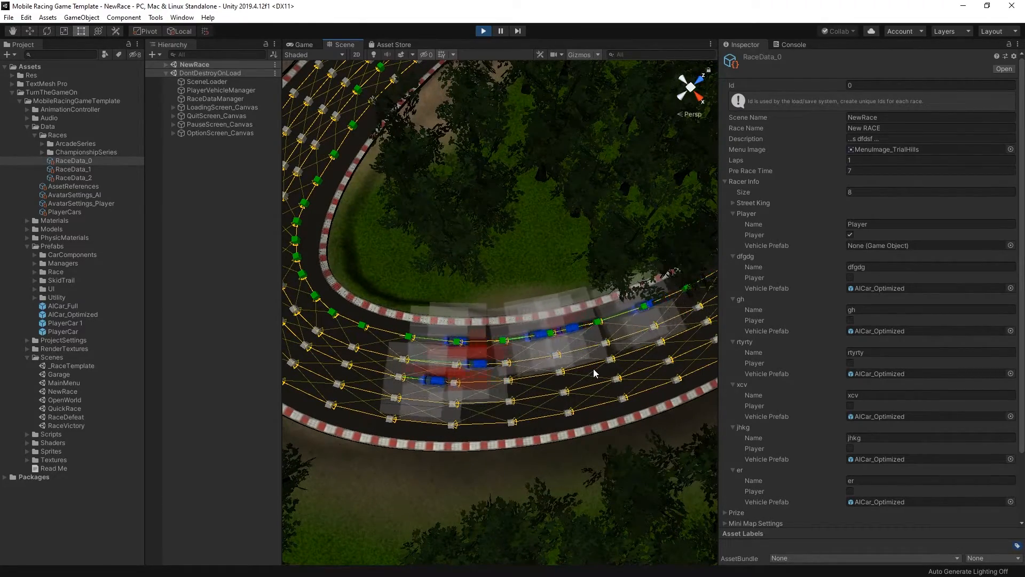
pyautogui.moveTo(560, 361); pyautogui.dragTo(486, 332, button='right')
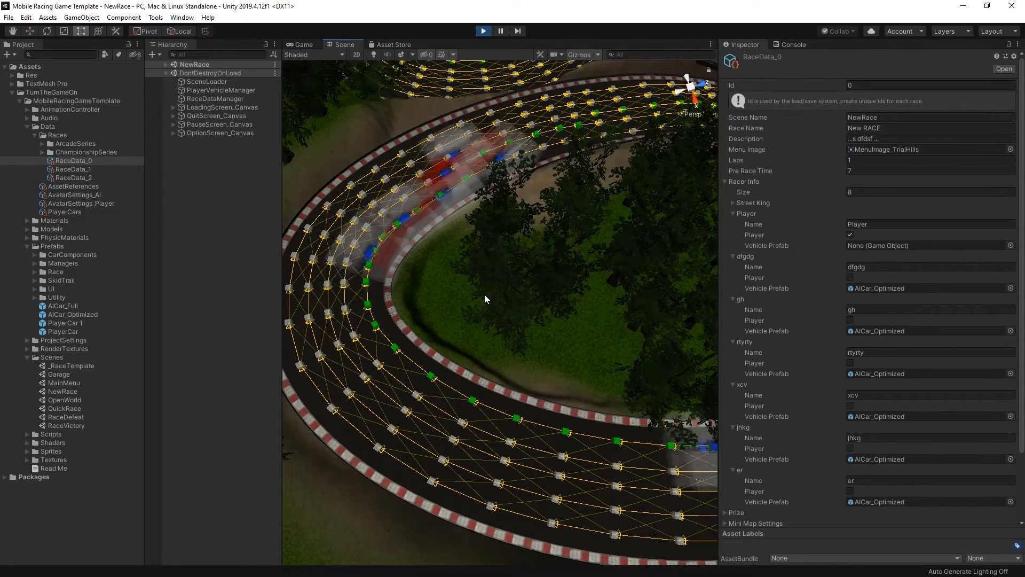
pyautogui.moveTo(579, 260); pyautogui.dragTo(341, 428, button='middle')
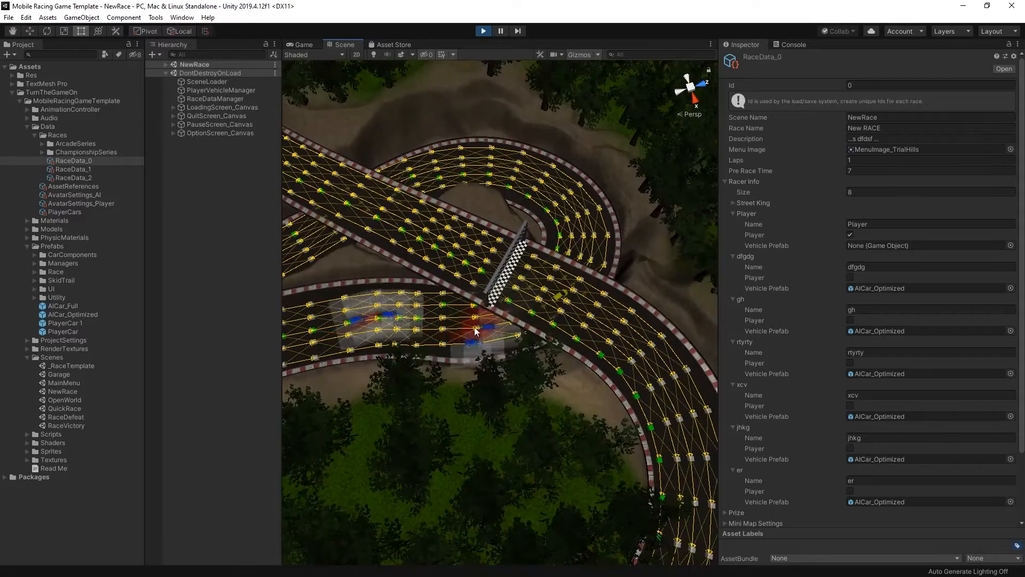
pyautogui.moveTo(513, 207); pyautogui.dragTo(491, 377, button='middle')
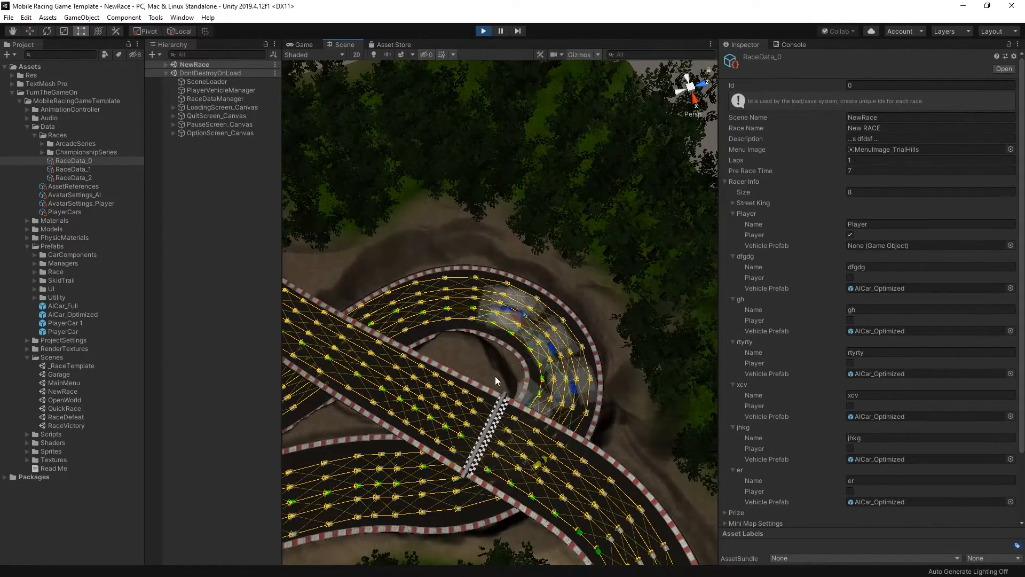
pyautogui.moveTo(448, 406); pyautogui.dragTo(662, 396, button='middle')
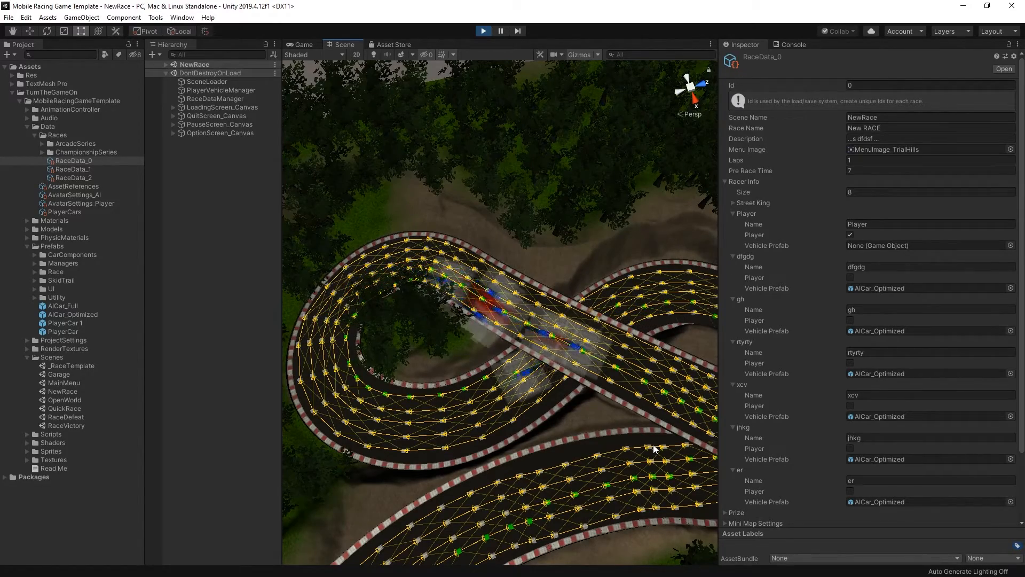
pyautogui.moveTo(652, 444); pyautogui.dragTo(517, 416, button='middle')
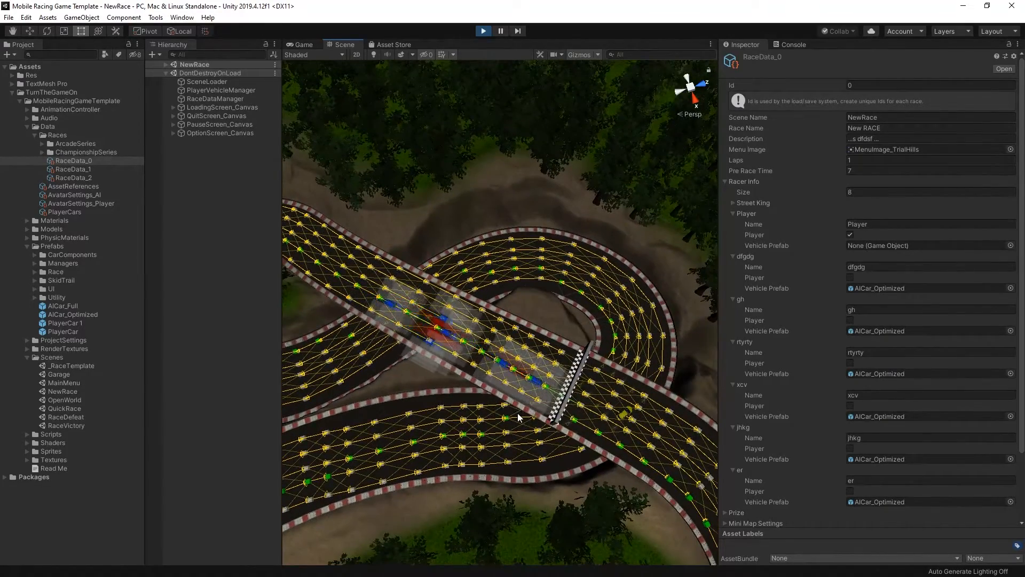
pyautogui.keyDown('alt'); pyautogui.moveTo(518, 416); pyautogui.dragTo(442, 372); pyautogui.keyUp('alt')
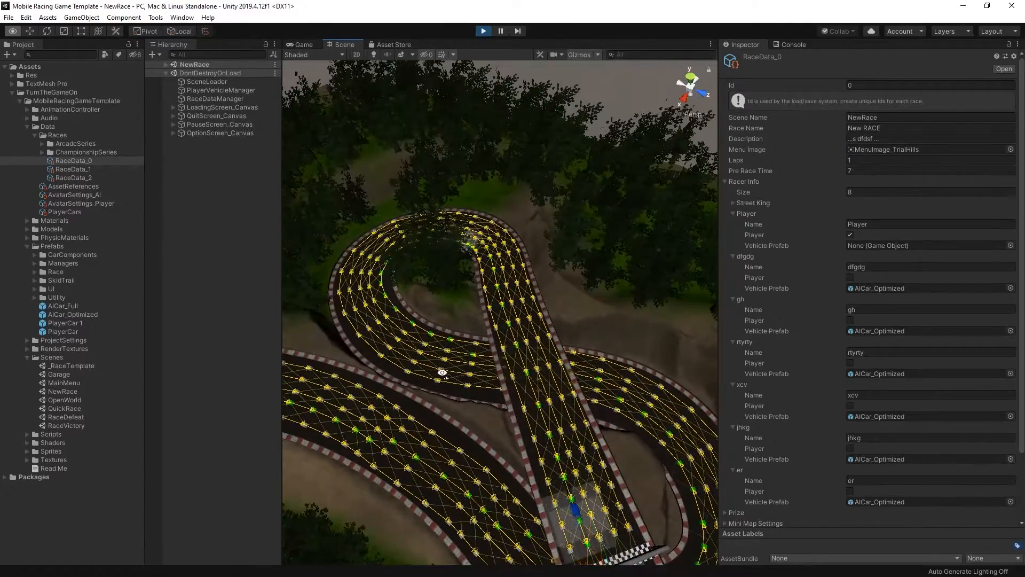
pyautogui.scroll(-10, 438, 373)
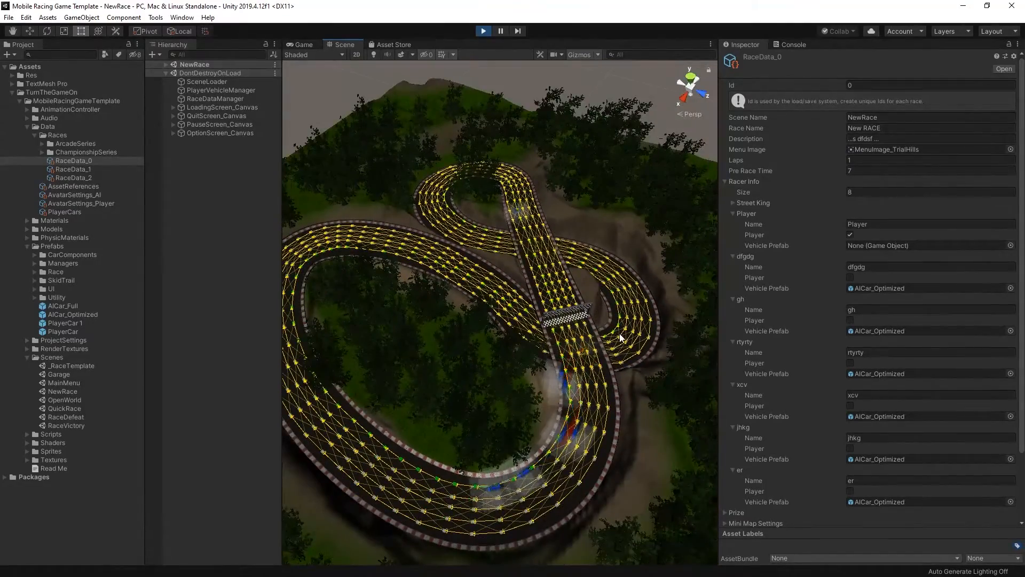
pyautogui.moveTo(620, 334); pyautogui.dragTo(582, 319, button='right')
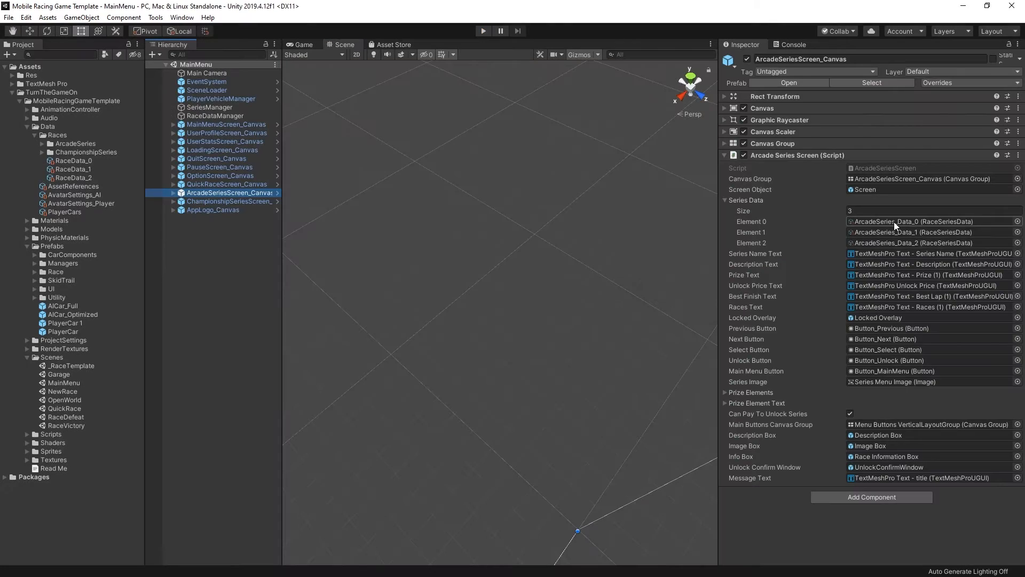
# - Locate the first series data assets of the arcade and championship screen canvases, and inspect ArcadeSeries_Data_0 and ChampionshipSeries_Data_0 together
pyautogui.click(893, 222)
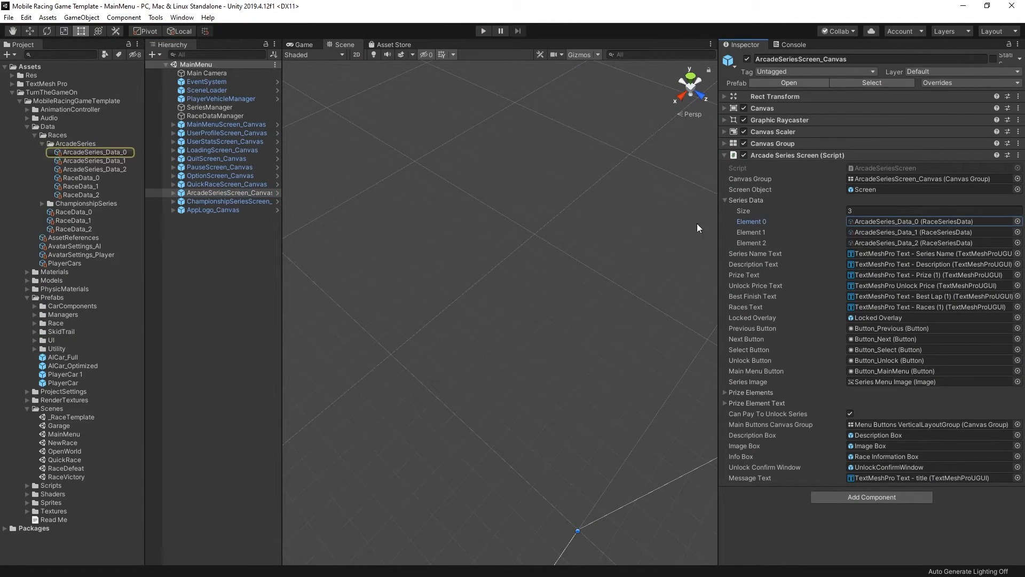
pyautogui.click(258, 201)
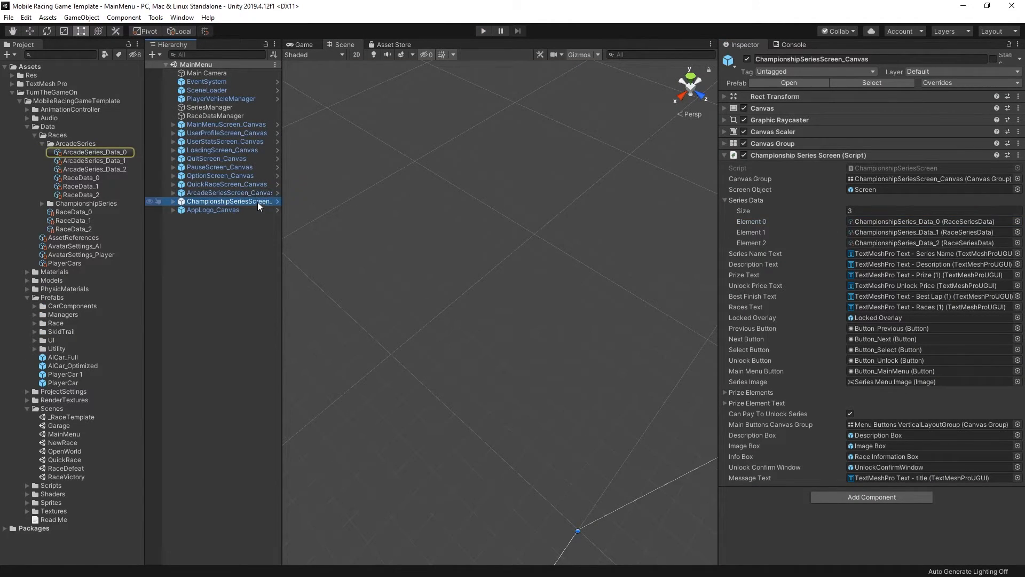
pyautogui.click(886, 221)
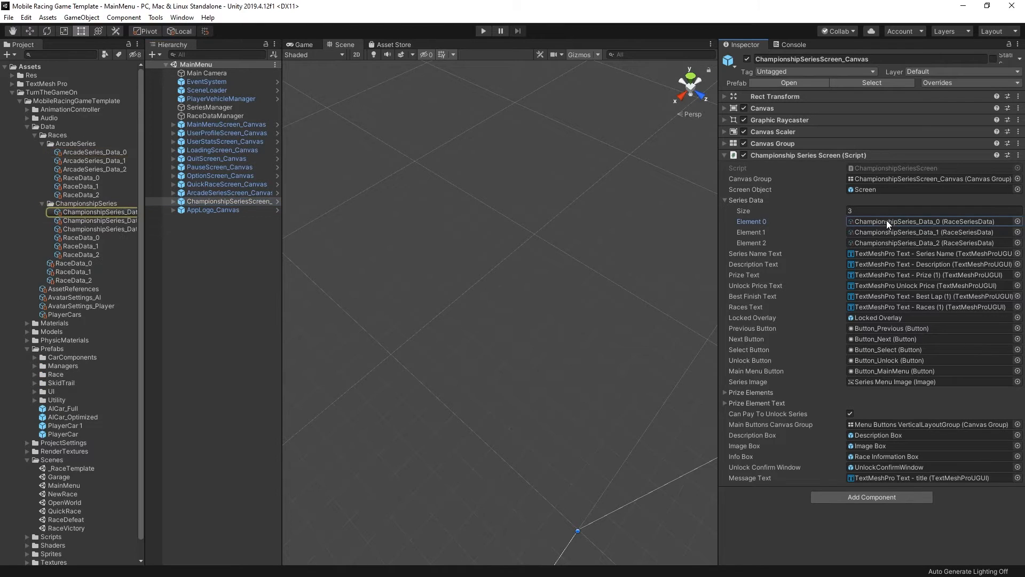
pyautogui.click(97, 210)
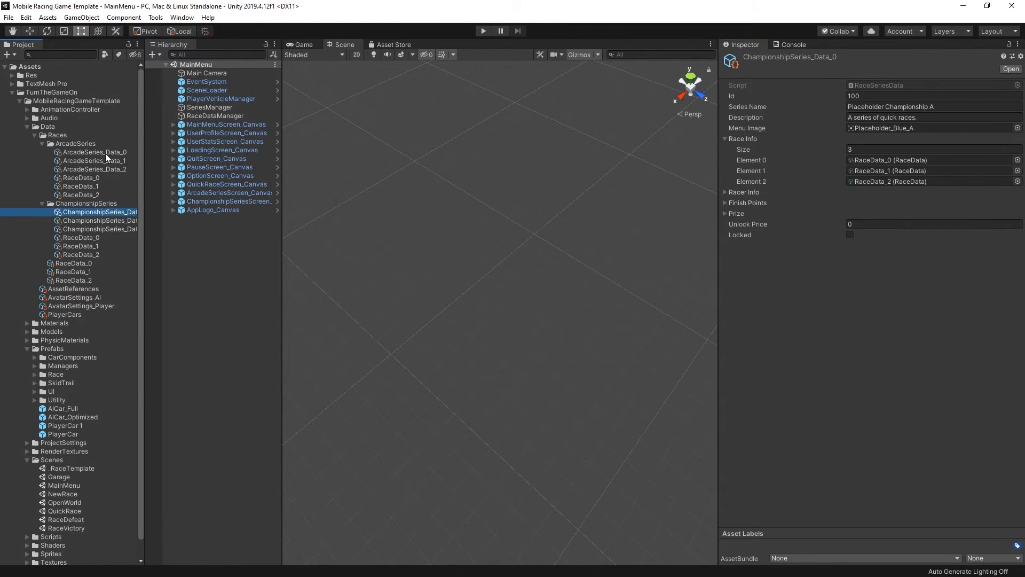
pyautogui.keyDown('ctrl'); pyautogui.click(104, 152); pyautogui.keyUp('ctrl')
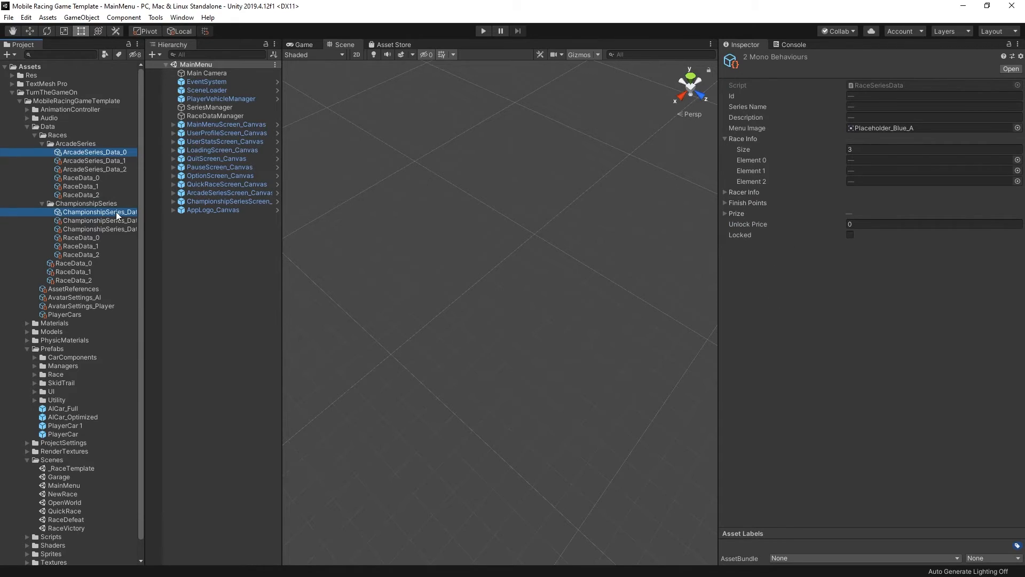
# - Locate the three race data assets referenced in the Race Info of ChampionshipSeries_Data_0
pyautogui.click(880, 159)
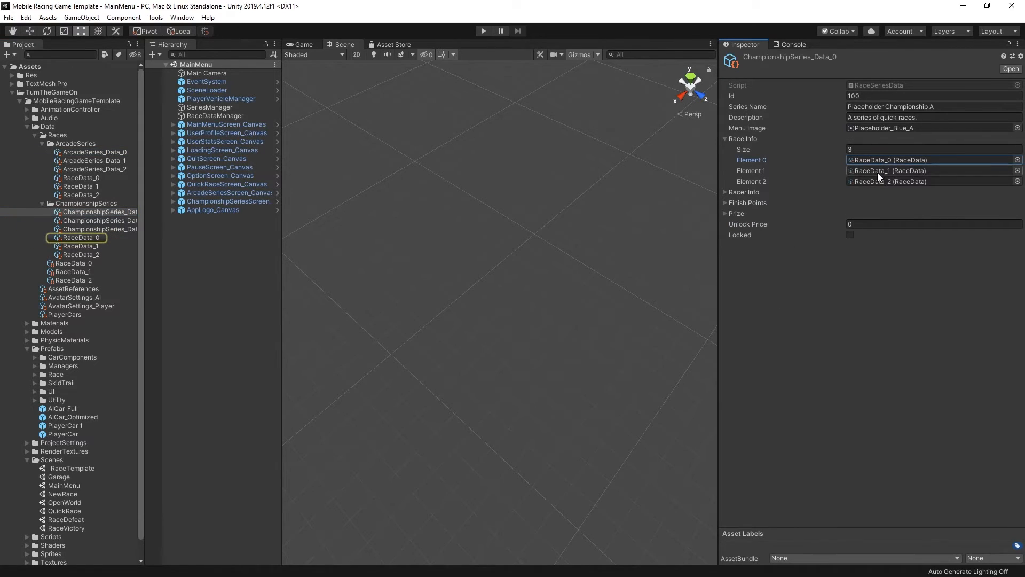
pyautogui.click(877, 172)
pyautogui.click(874, 181)
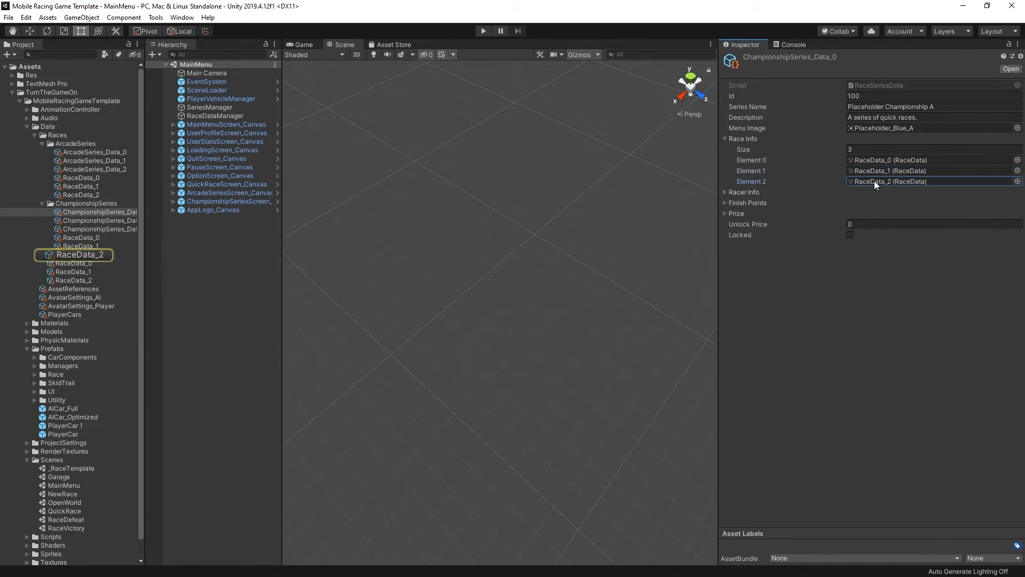
# - Examine the Racer Info, Finish Points and Prize settings of ChampionshipSeries_Data_0
pyautogui.click(728, 193)
pyautogui.click(749, 193)
pyautogui.click(748, 191)
pyautogui.click(751, 204)
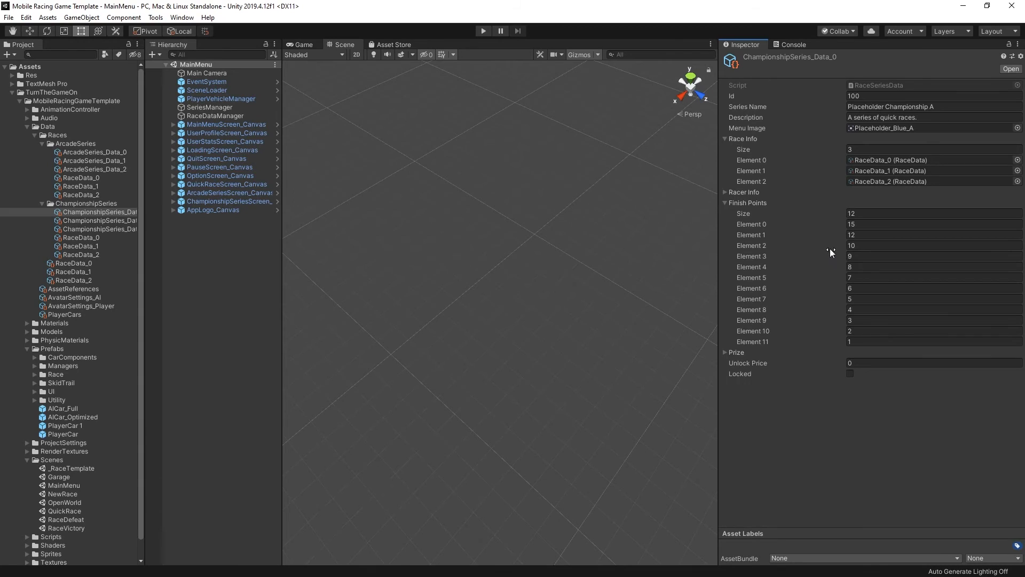
pyautogui.click(753, 203)
pyautogui.click(748, 213)
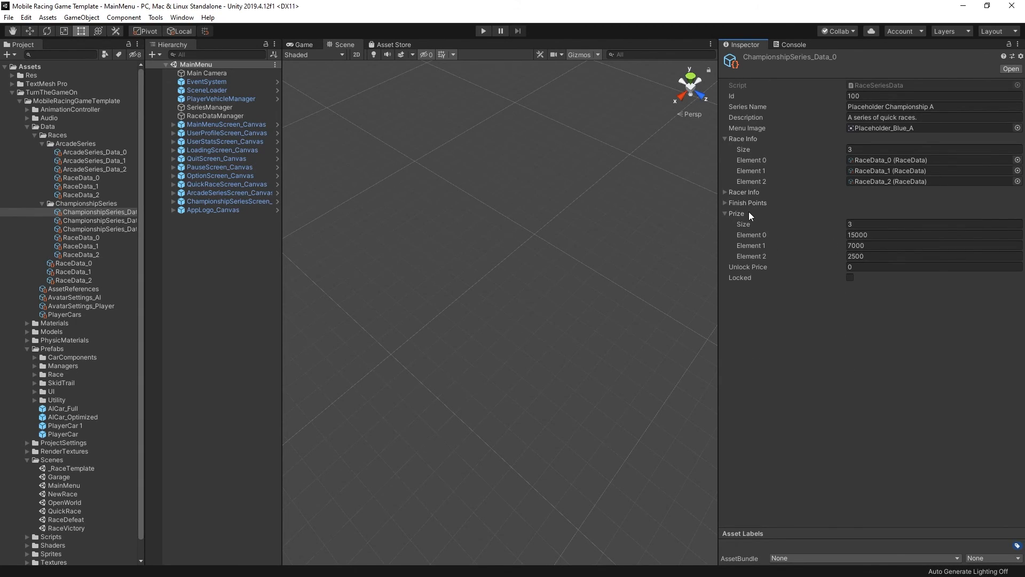